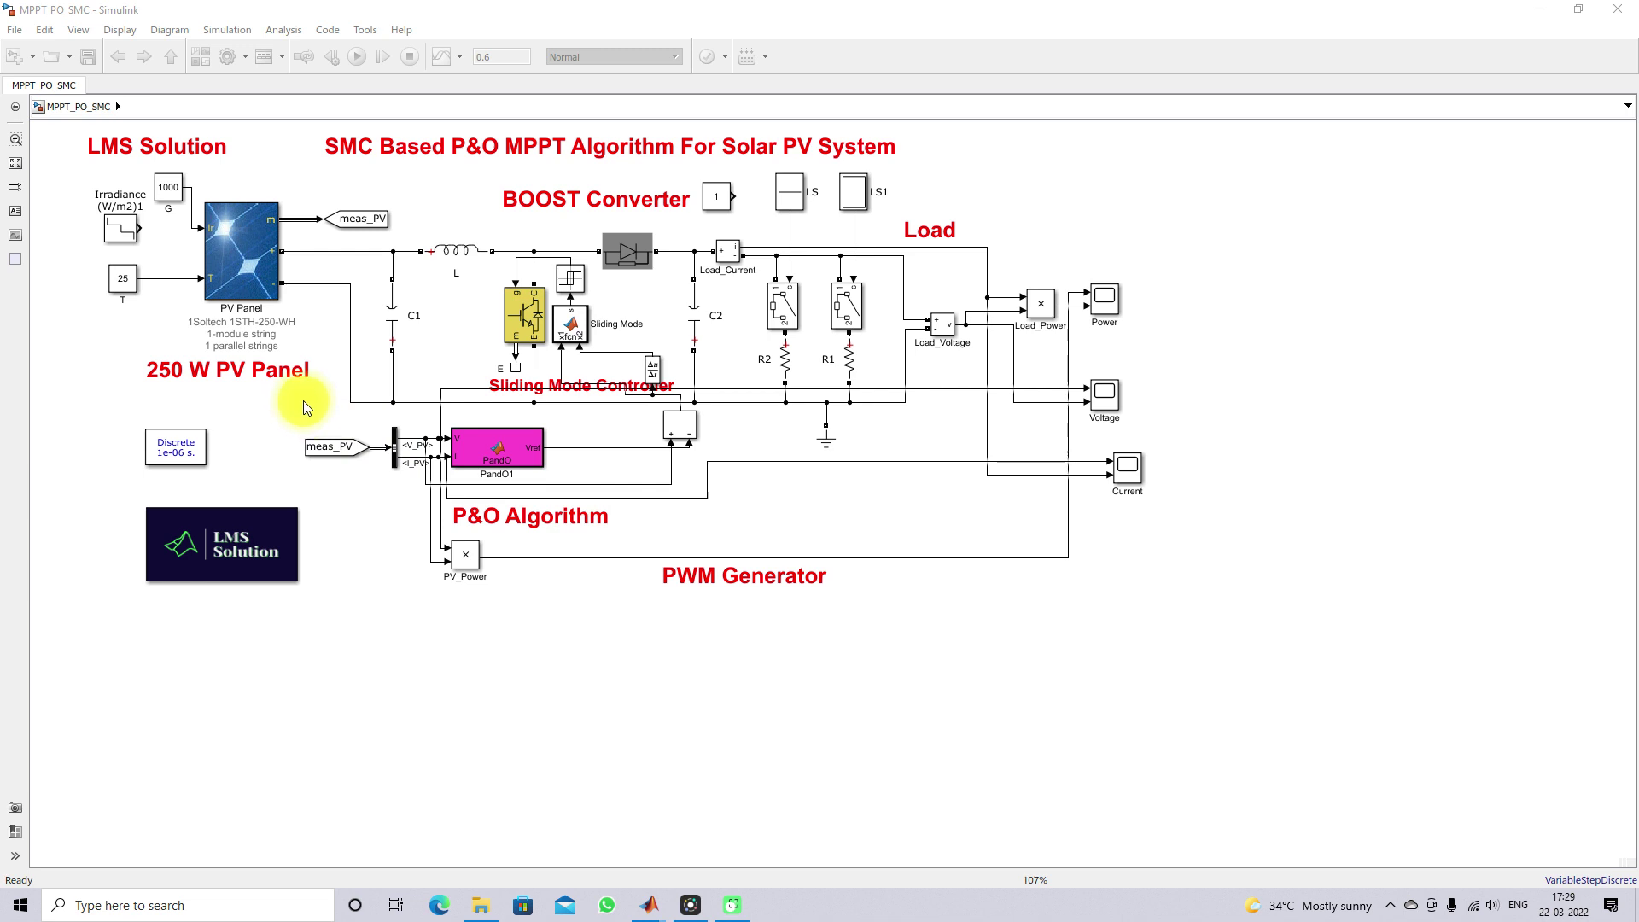
# Open the PV Panel block parameters and plot the 1Soltech 1STH-250-WH I-V and P-V curves.
pyautogui.click(248, 264)
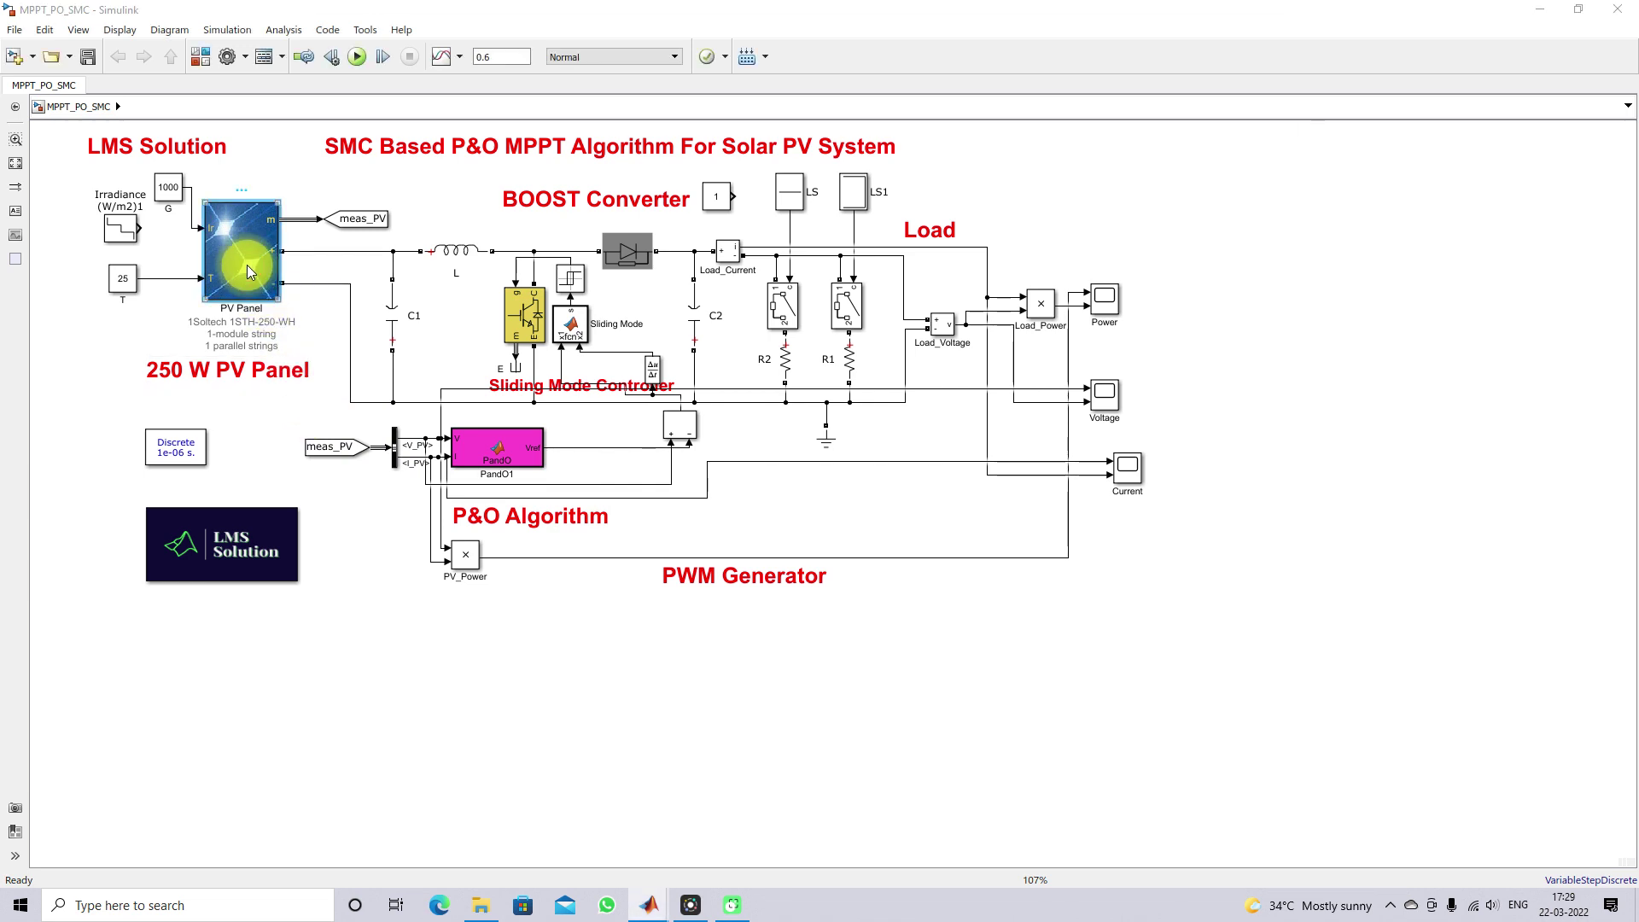
pyautogui.doubleClick(248, 265)
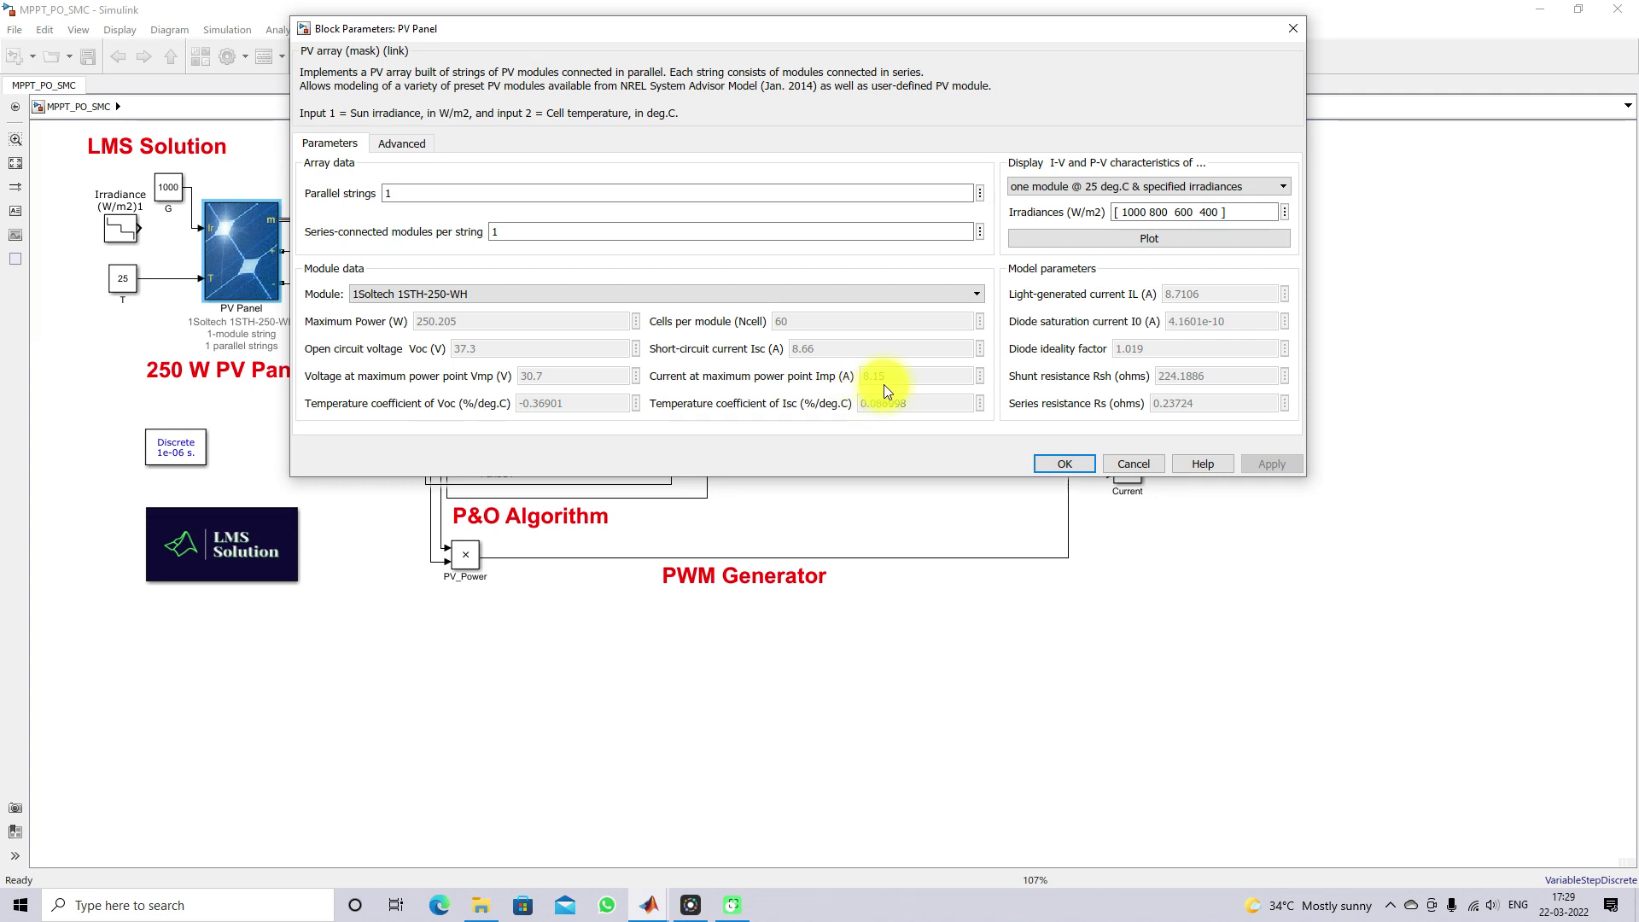
pyautogui.click(1101, 238)
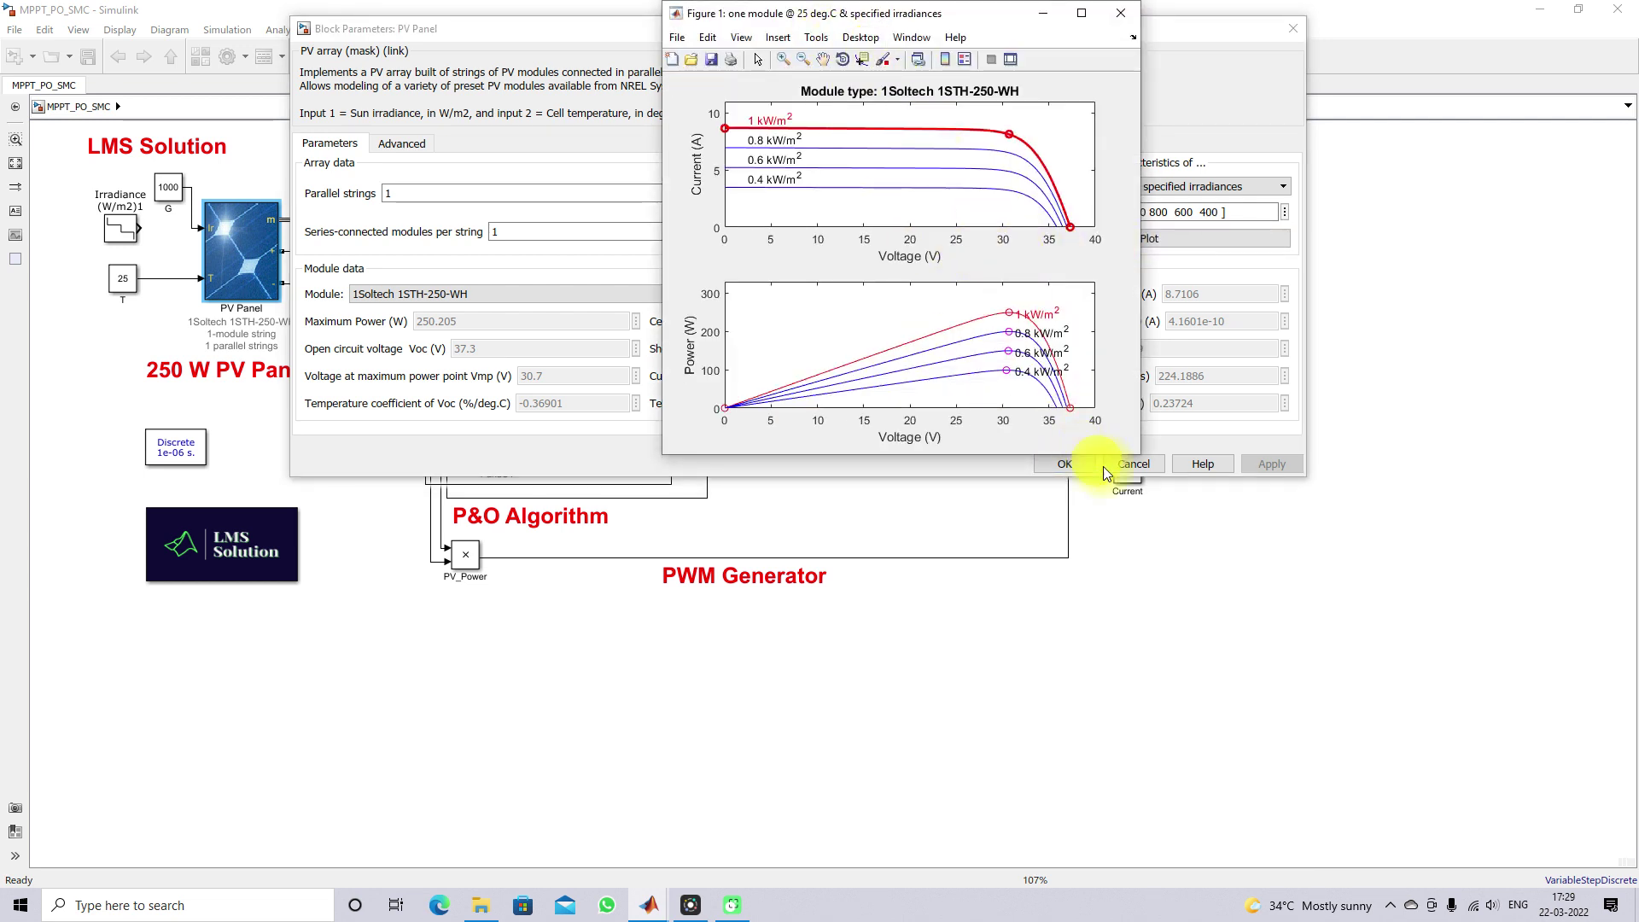
pyautogui.moveTo(1138, 453); pyautogui.dragTo(1171, 625)
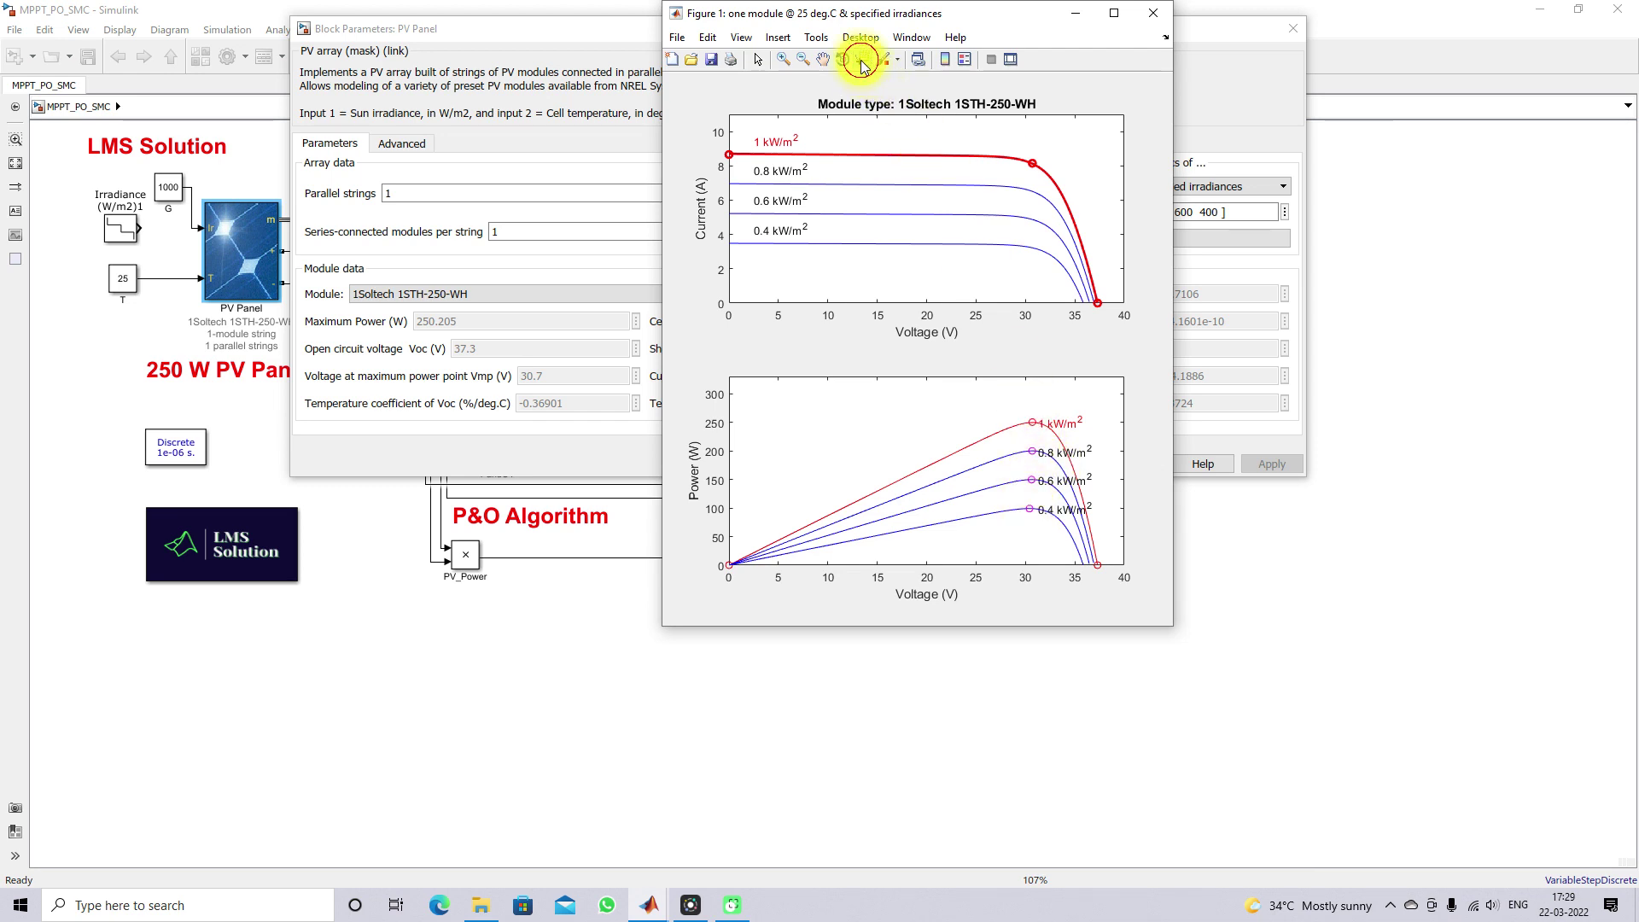
pyautogui.click(1032, 422)
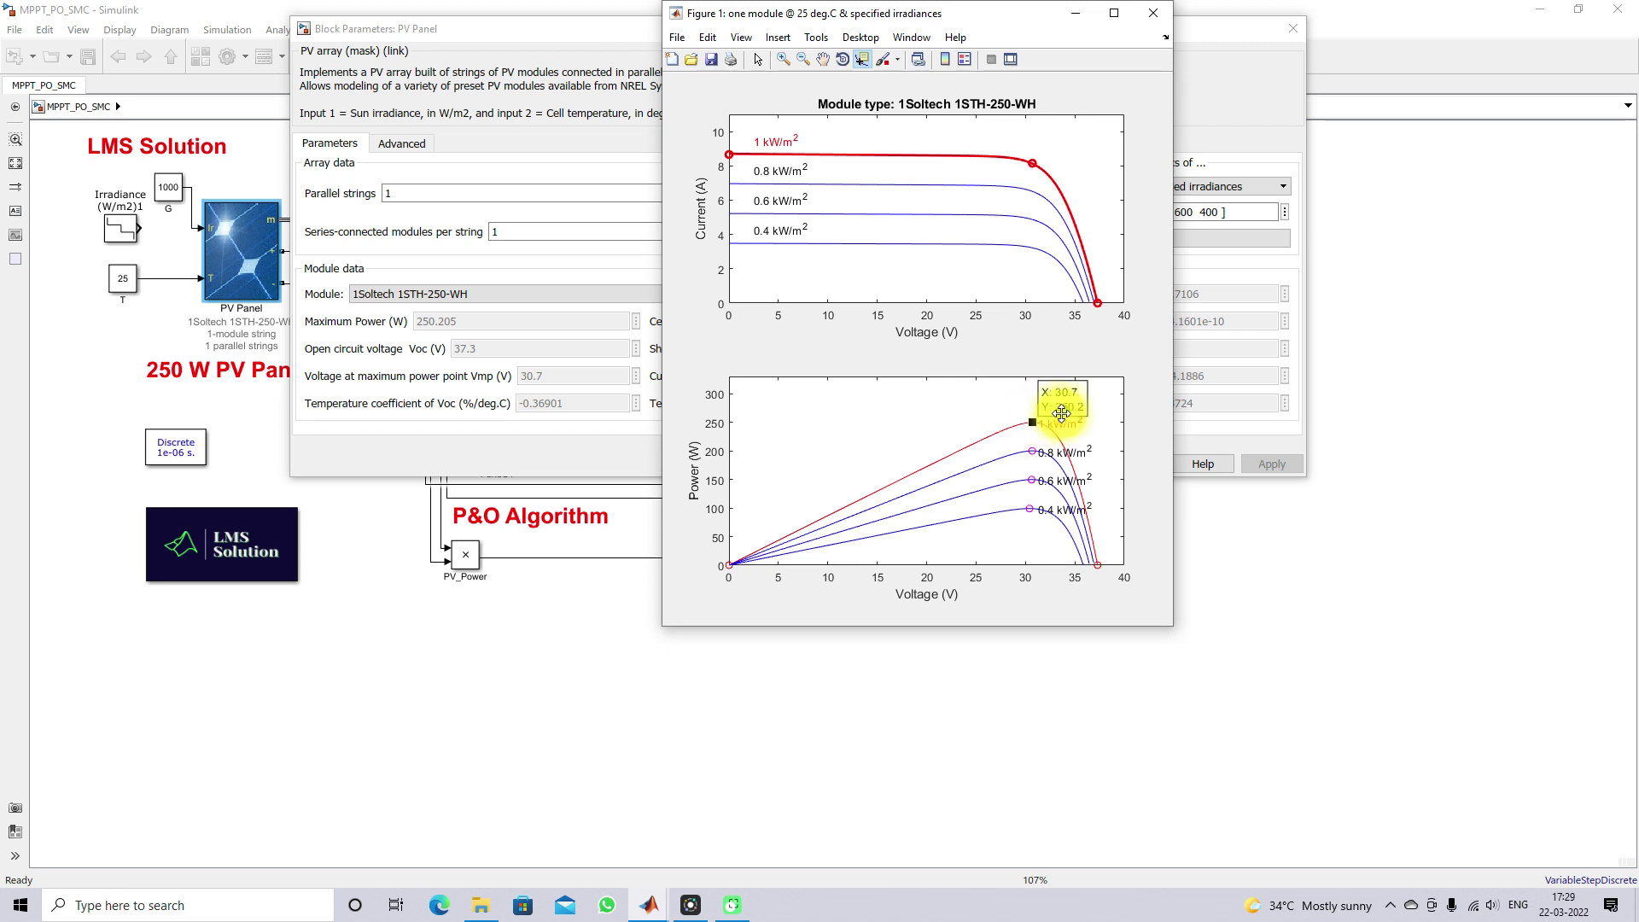
pyautogui.click(1031, 451)
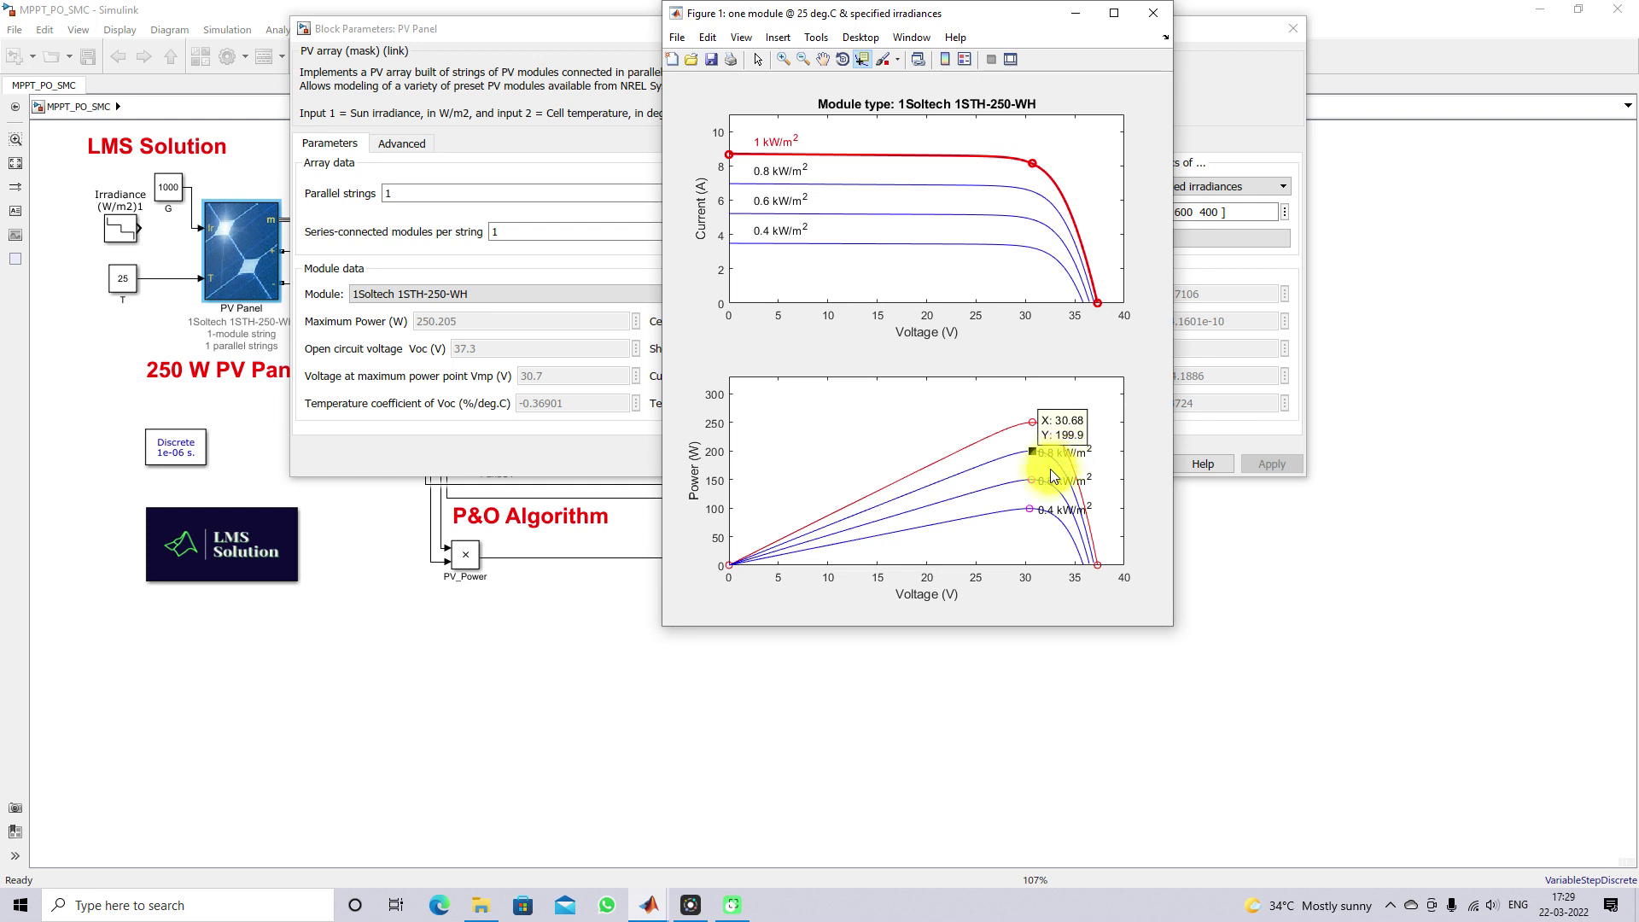
pyautogui.click(1031, 481)
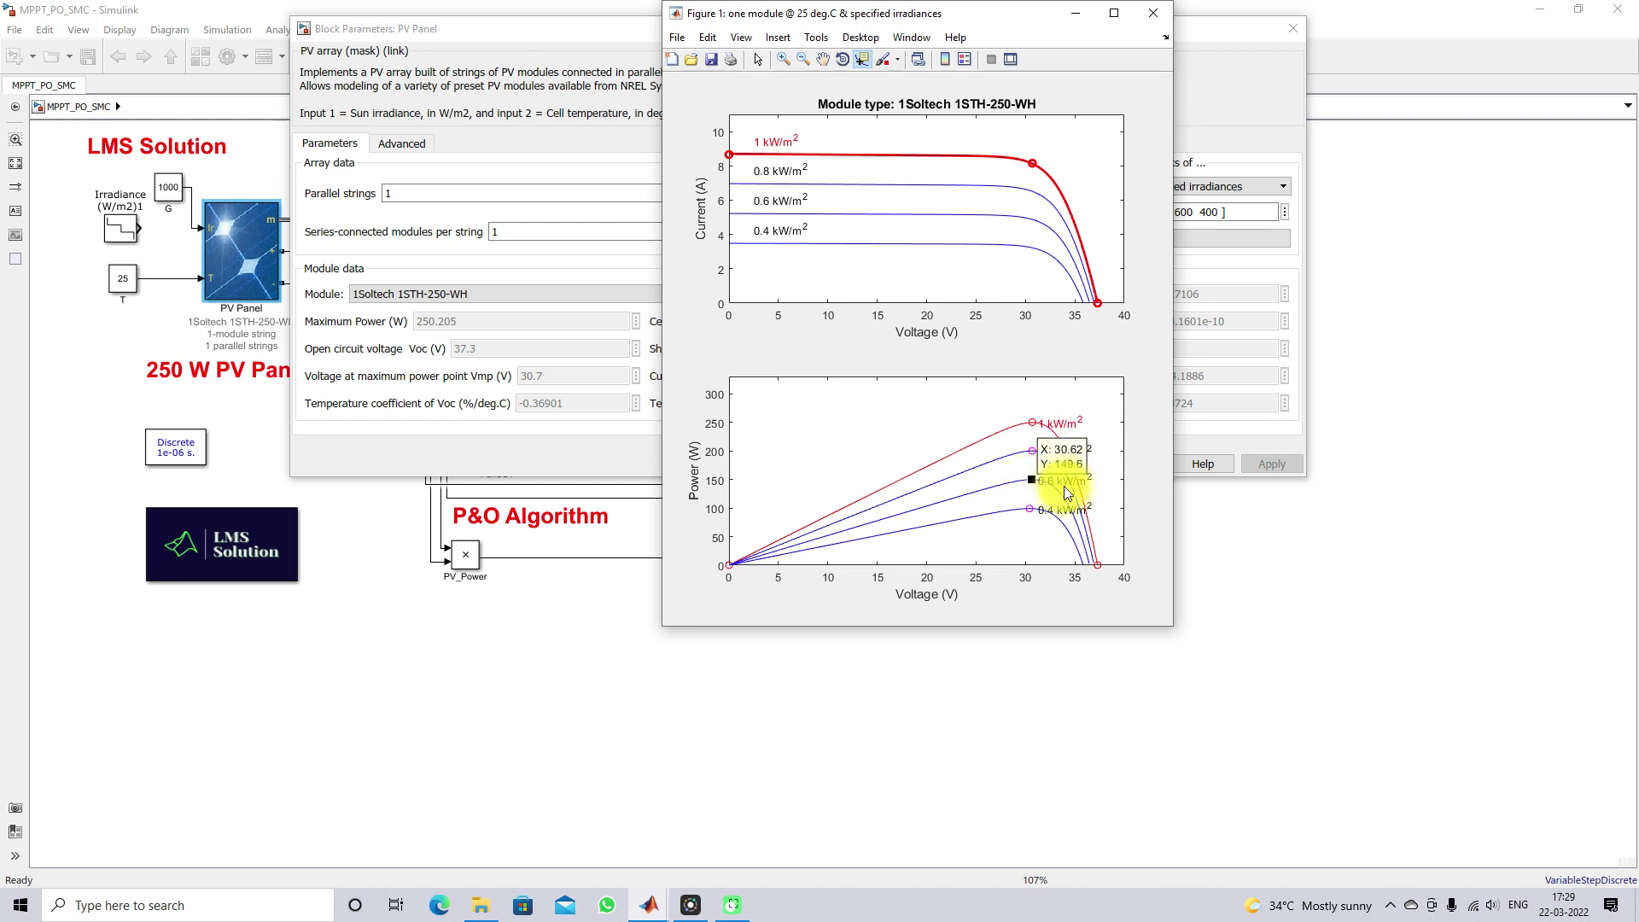
pyautogui.click(1030, 509)
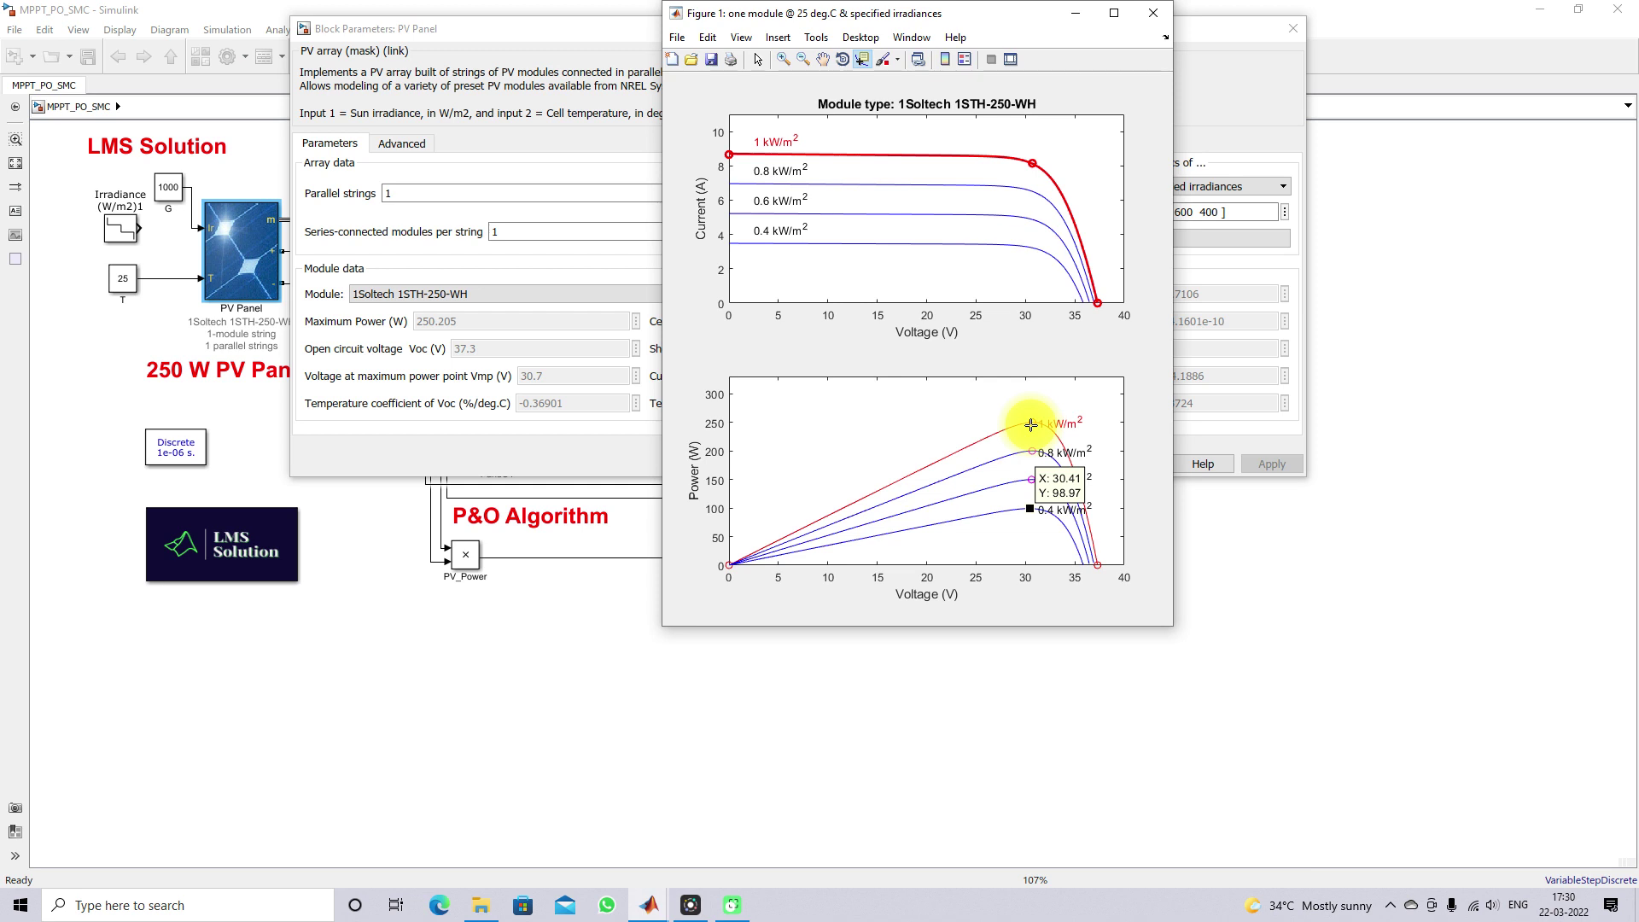
pyautogui.click(1154, 22)
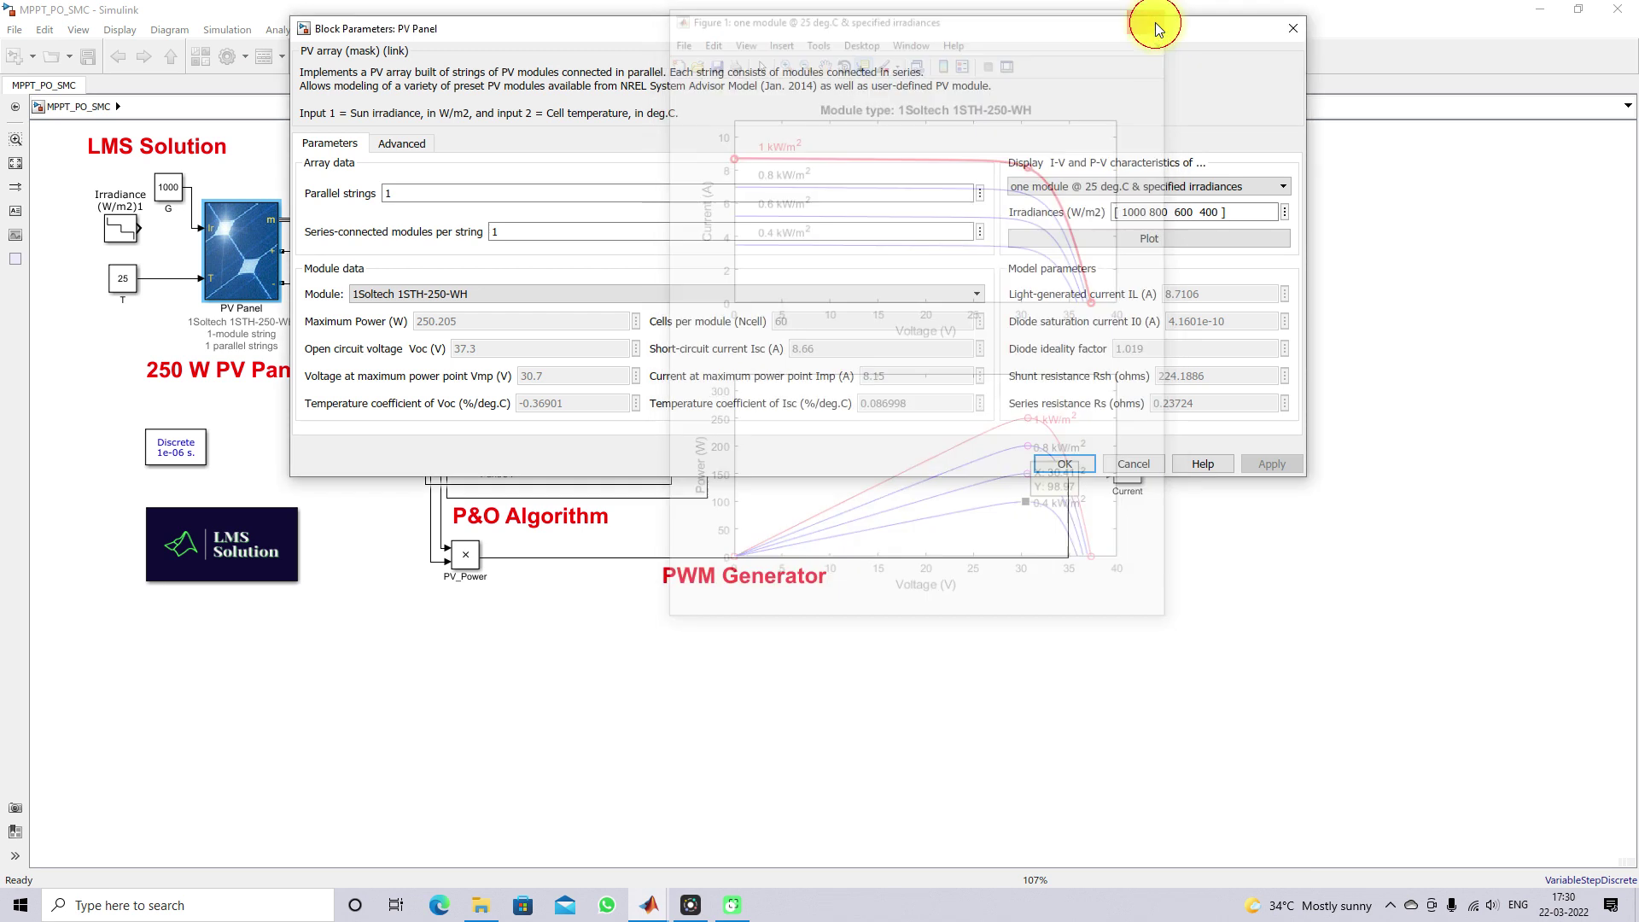
pyautogui.click(1294, 26)
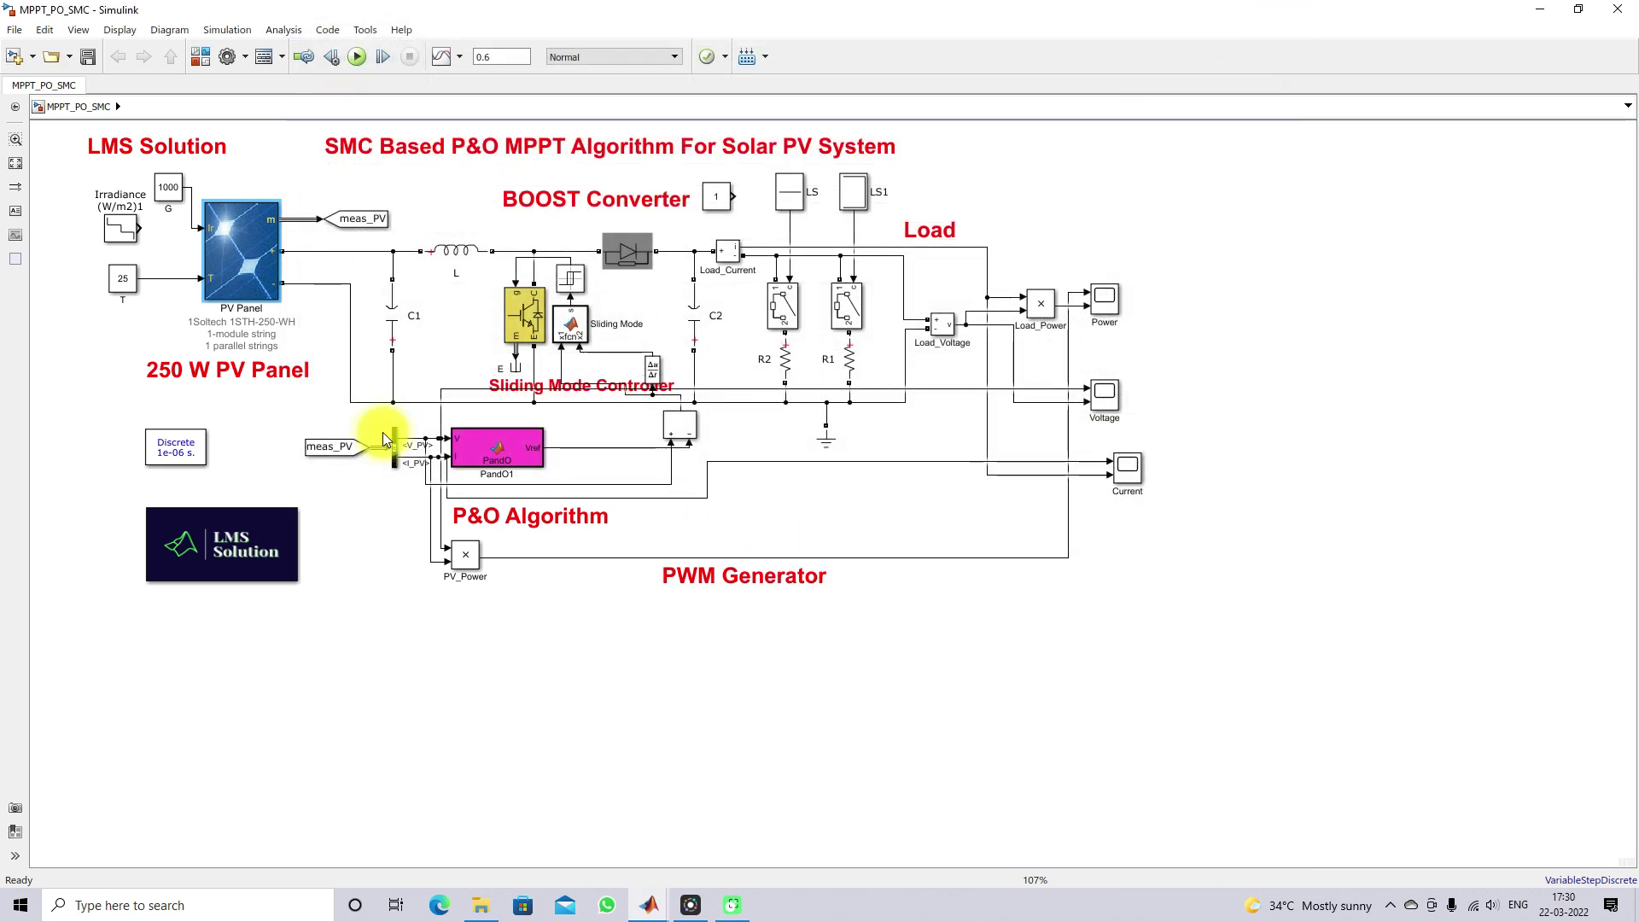
# Circle the switched load resistors, PV Panel and boost converter with the screen pen, then clear.
pyautogui.press('F12')
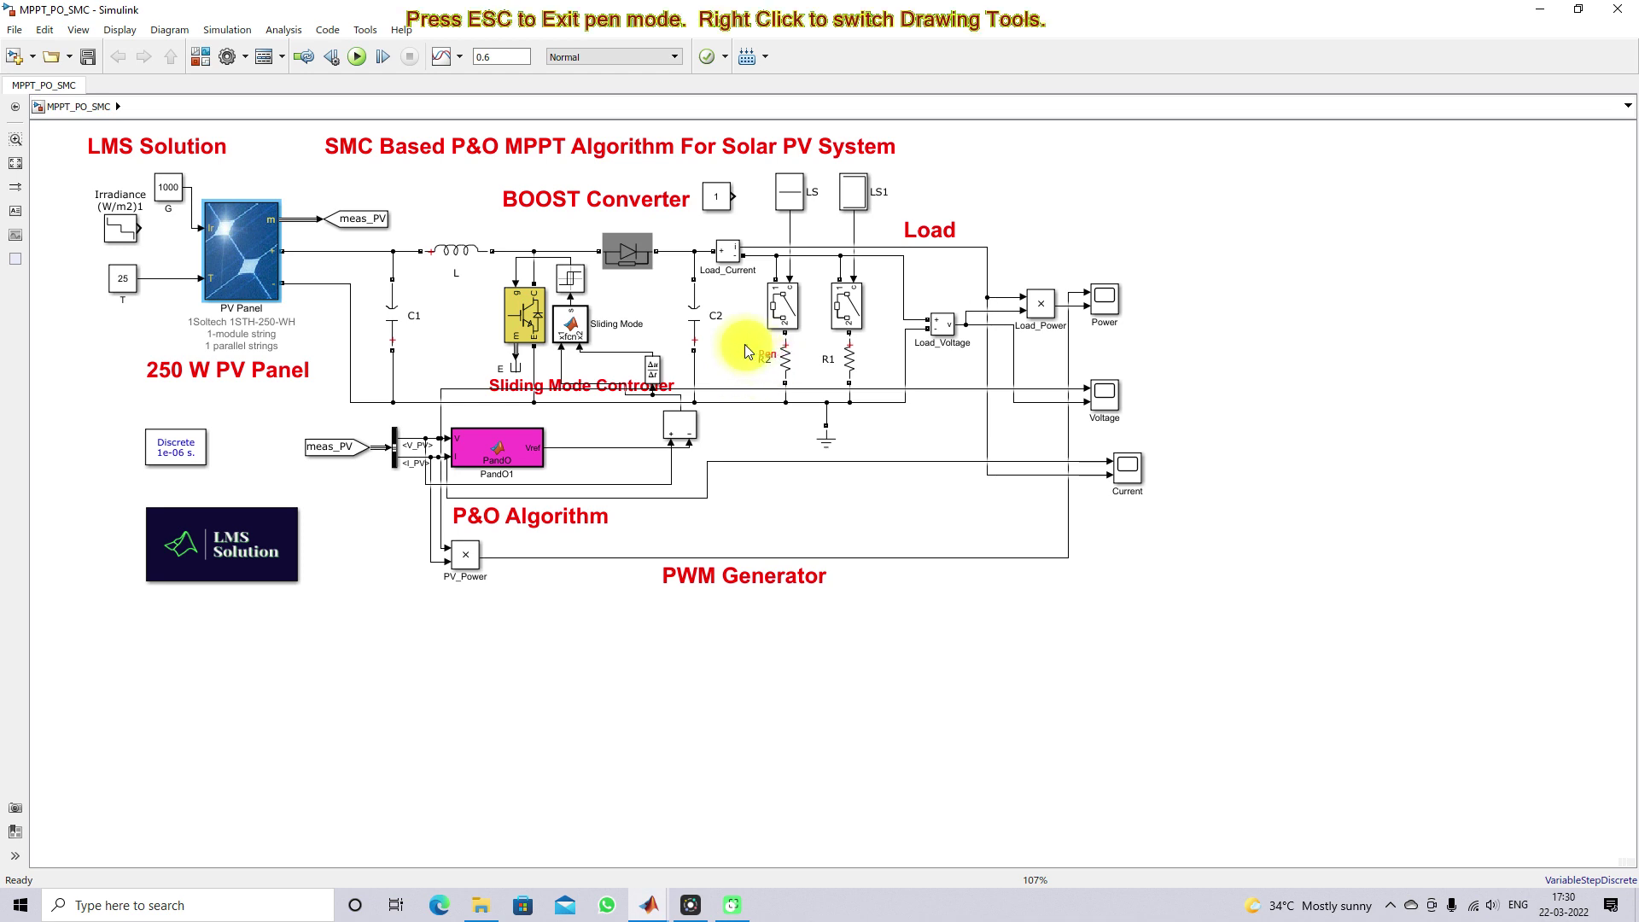
pyautogui.moveTo(744, 345)
pyautogui.mouseDown()
pyautogui.moveTo(768, 423)
pyautogui.moveTo(862, 403)
pyautogui.mouseUp()
pyautogui.moveTo(800, 233)
pyautogui.mouseDown()
pyautogui.moveTo(742, 272)
pyautogui.moveTo(740, 352)
pyautogui.mouseUp()
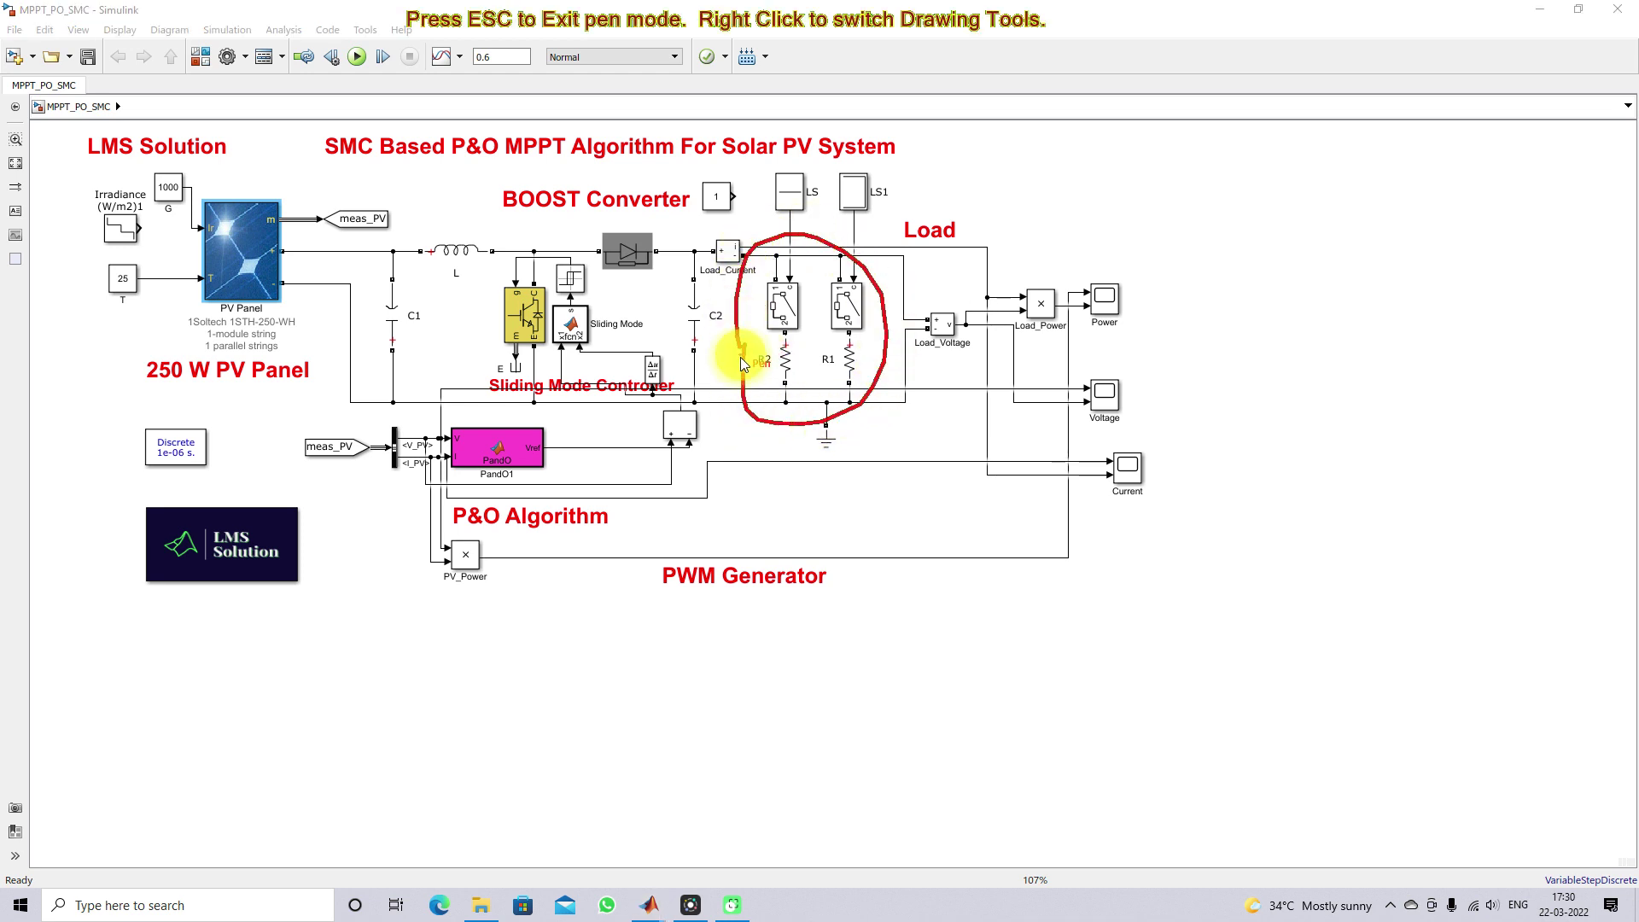
pyautogui.moveTo(280, 191)
pyautogui.mouseDown()
pyautogui.moveTo(219, 181)
pyautogui.moveTo(186, 297)
pyautogui.moveTo(278, 298)
pyautogui.mouseUp()
pyautogui.moveTo(257, 179); pyautogui.dragTo(275, 183)
pyautogui.moveTo(374, 297)
pyautogui.mouseDown()
pyautogui.moveTo(435, 414)
pyautogui.moveTo(753, 409)
pyautogui.moveTo(738, 232)
pyautogui.moveTo(421, 227)
pyautogui.mouseUp()
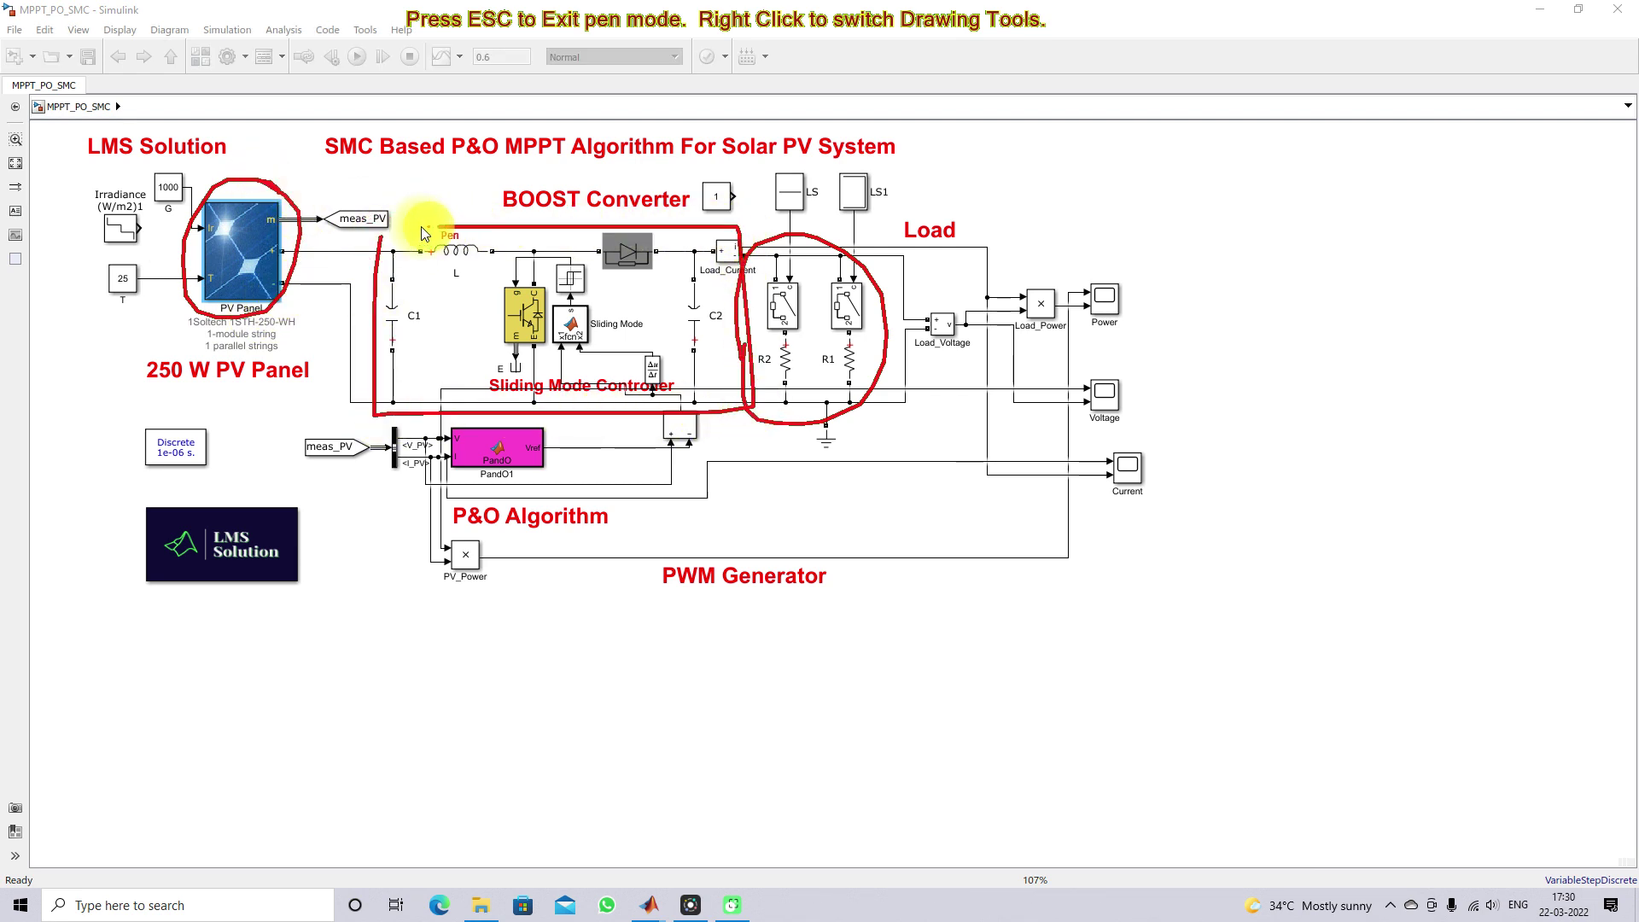
pyautogui.press('Escape')
# Select capacitors C1 and C2 and the PV Panel block in the diagram.
pyautogui.click(388, 289)
pyautogui.click(642, 297)
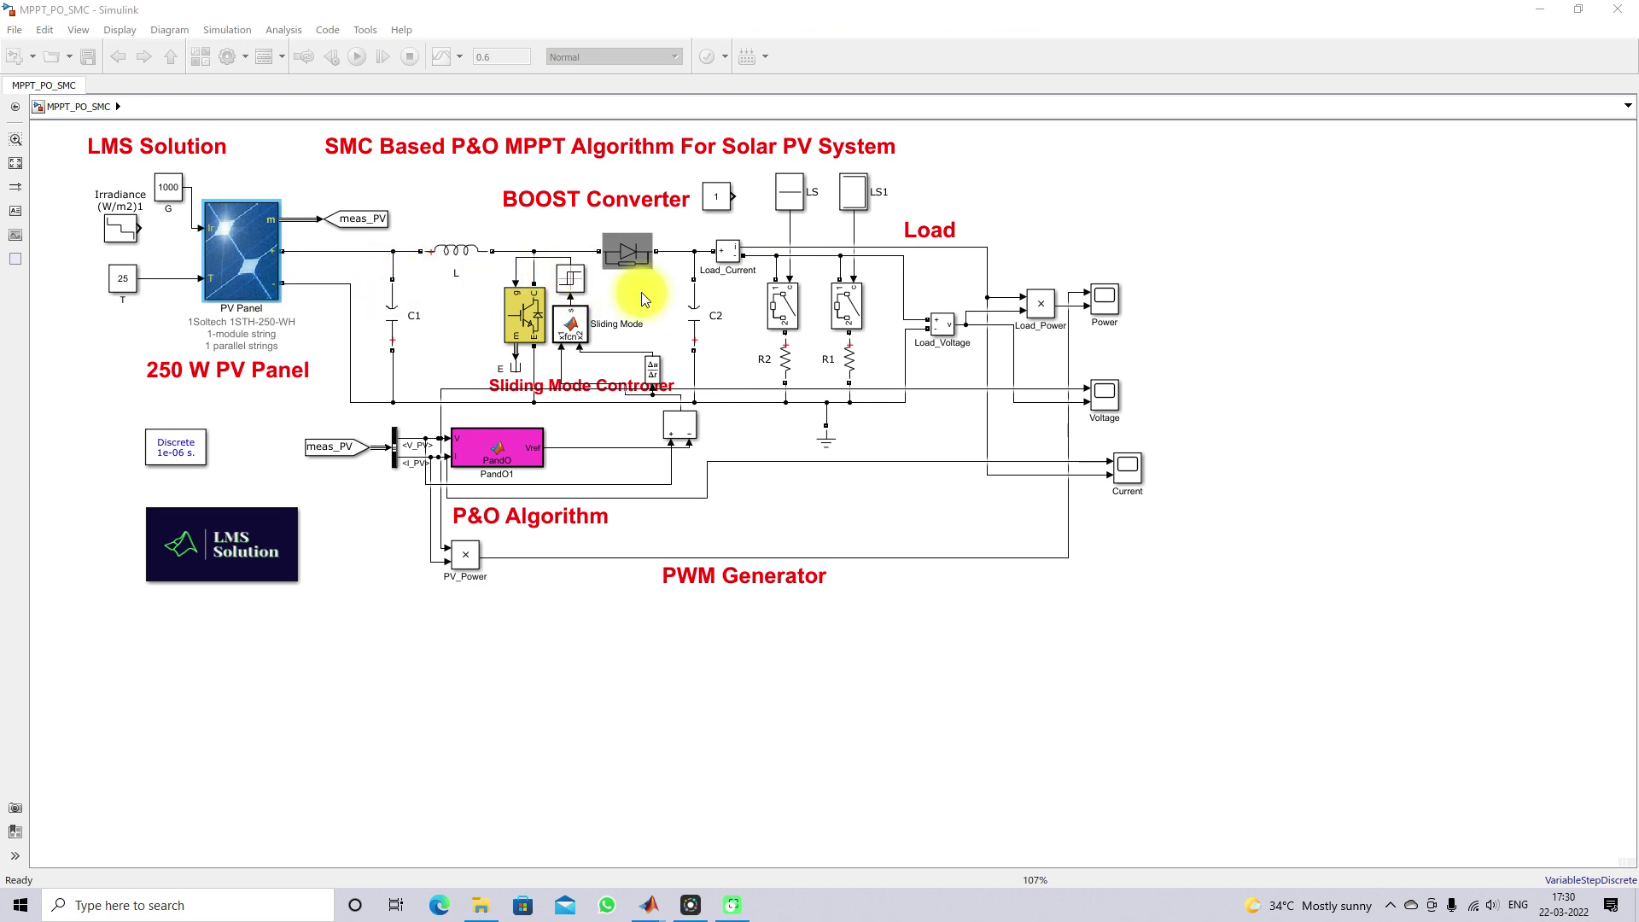
pyautogui.click(699, 314)
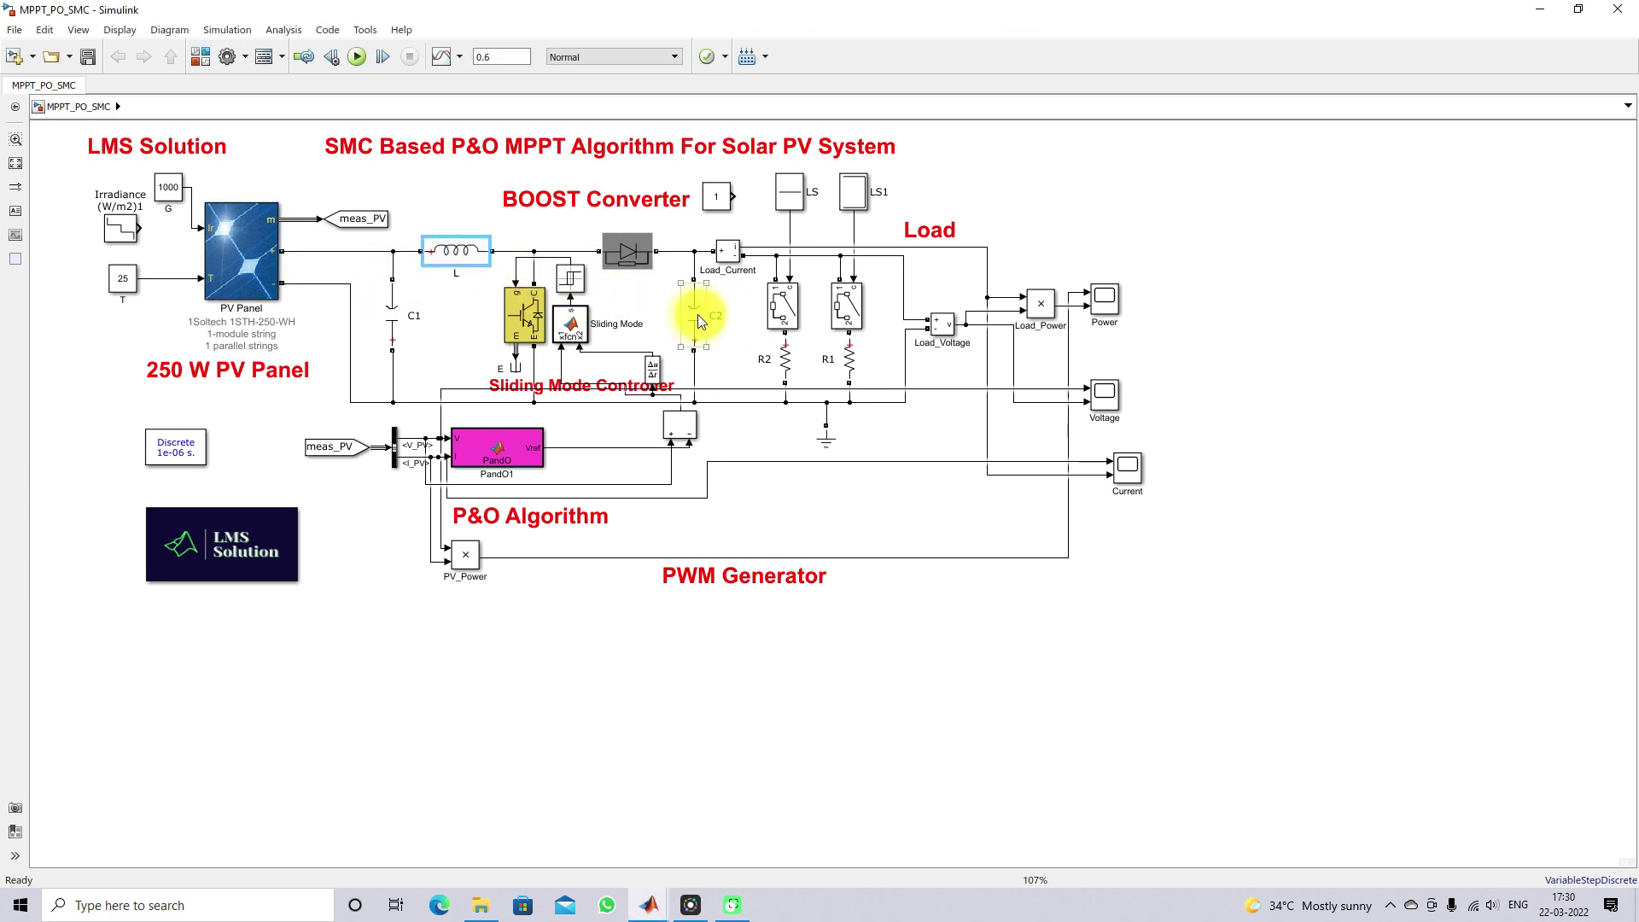
pyautogui.click(249, 268)
pyautogui.click(233, 274)
# Underline the 250 W panel rating and write 30.7 beside the panel output, then view the Voltage scope.
pyautogui.press('F11')
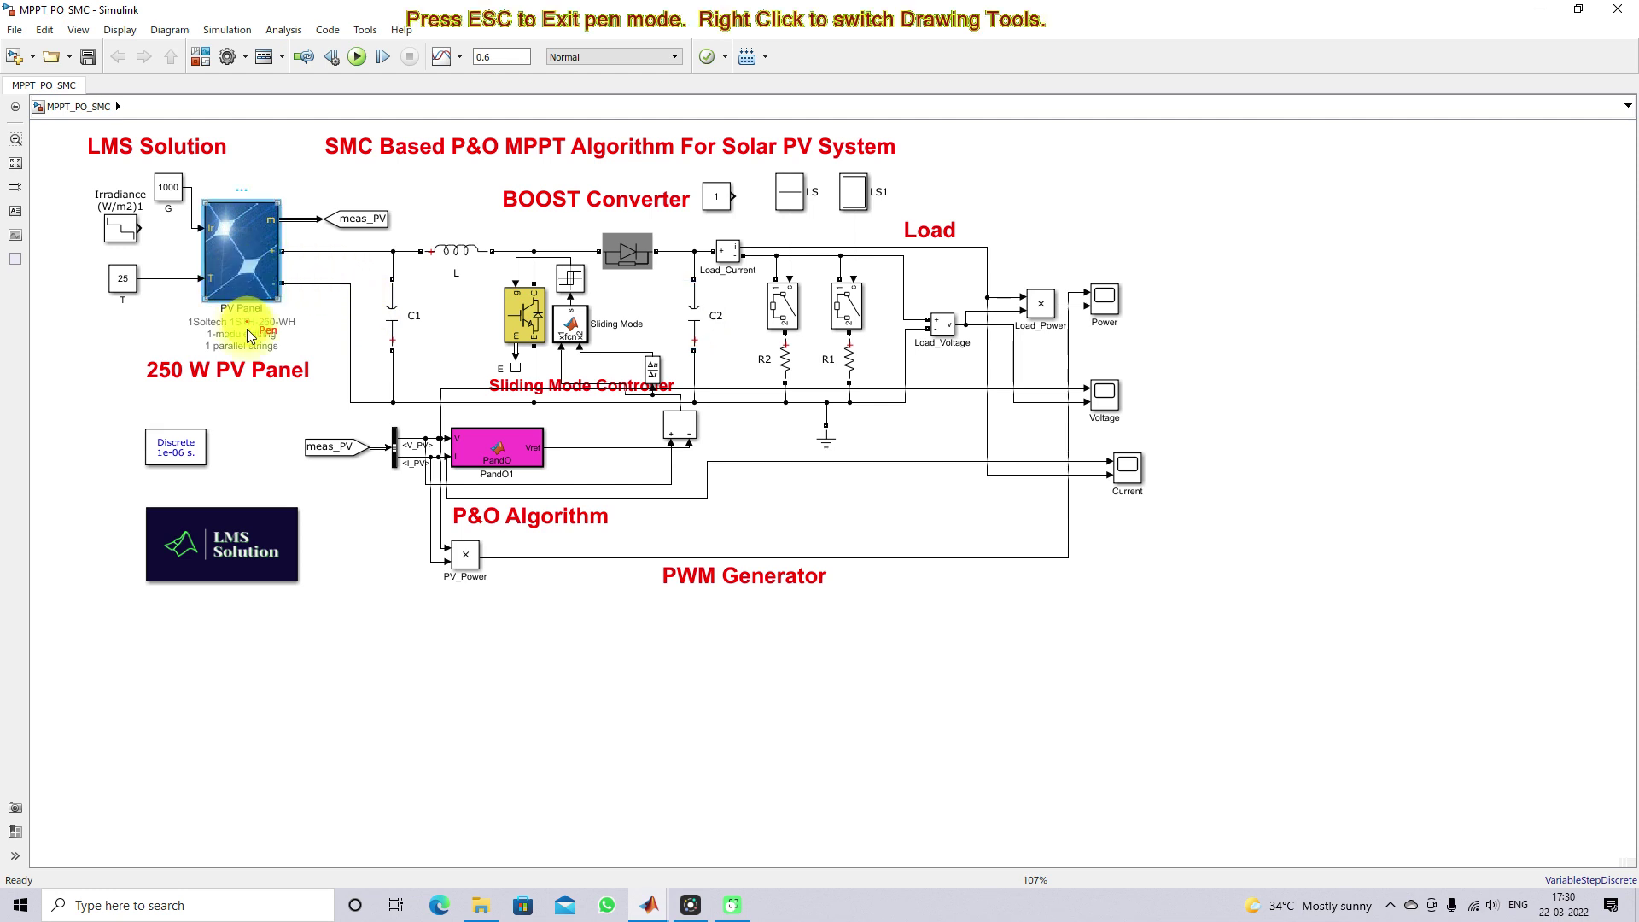
pyautogui.moveTo(151, 387); pyautogui.dragTo(179, 387)
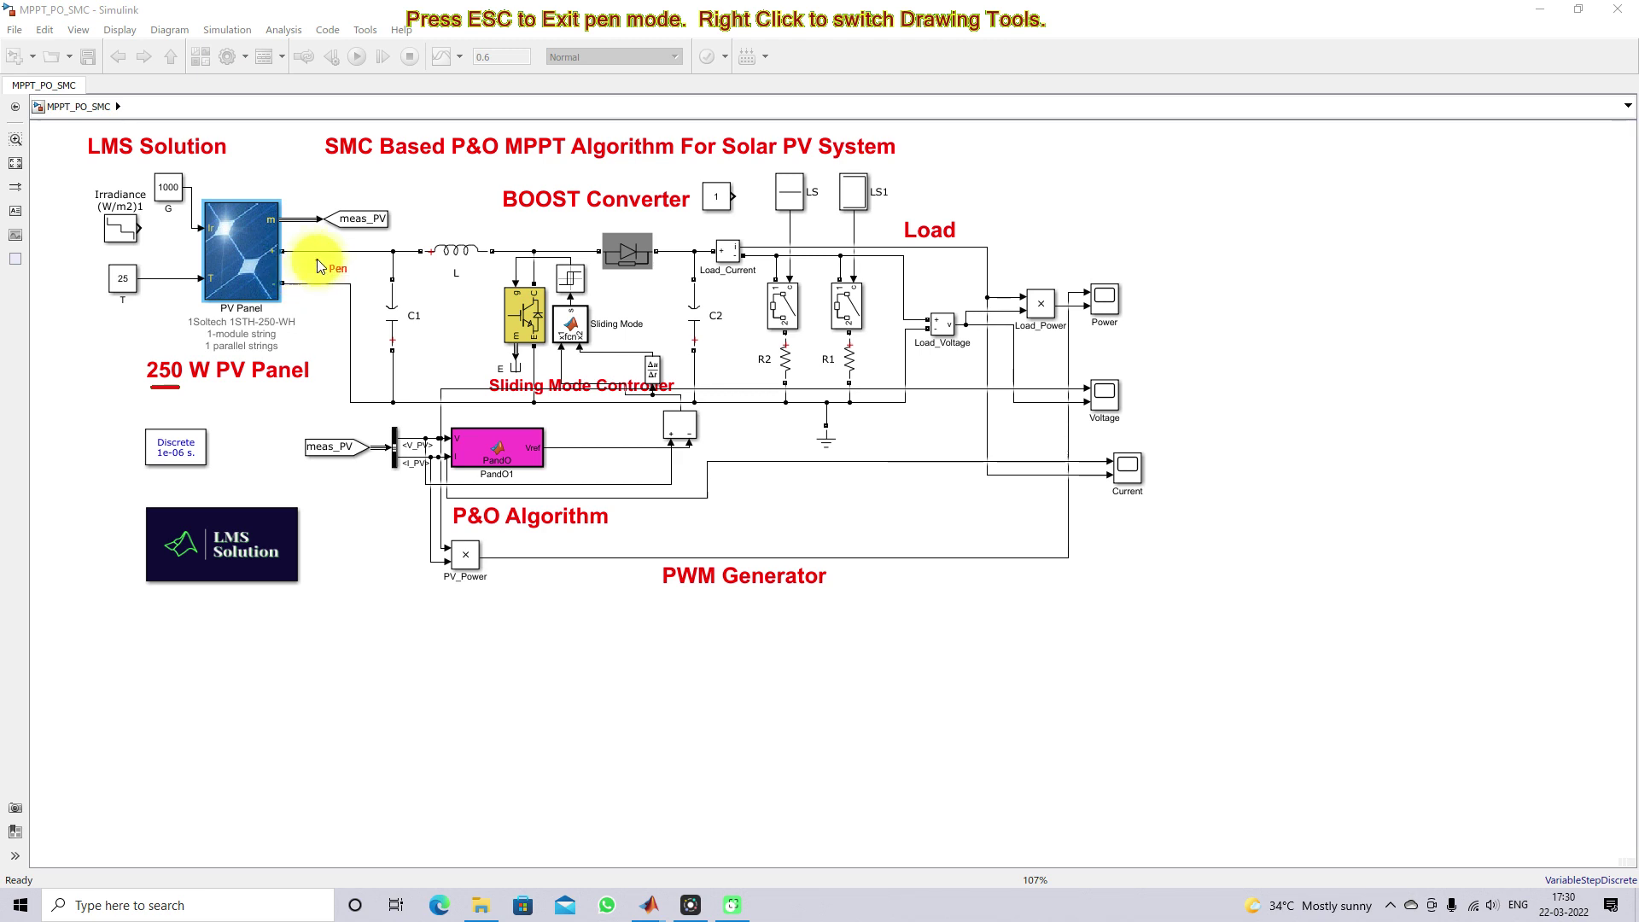
pyautogui.moveTo(312, 267); pyautogui.dragTo(334, 278)
pyautogui.click(358, 257)
pyautogui.moveTo(366, 243); pyautogui.dragTo(377, 264)
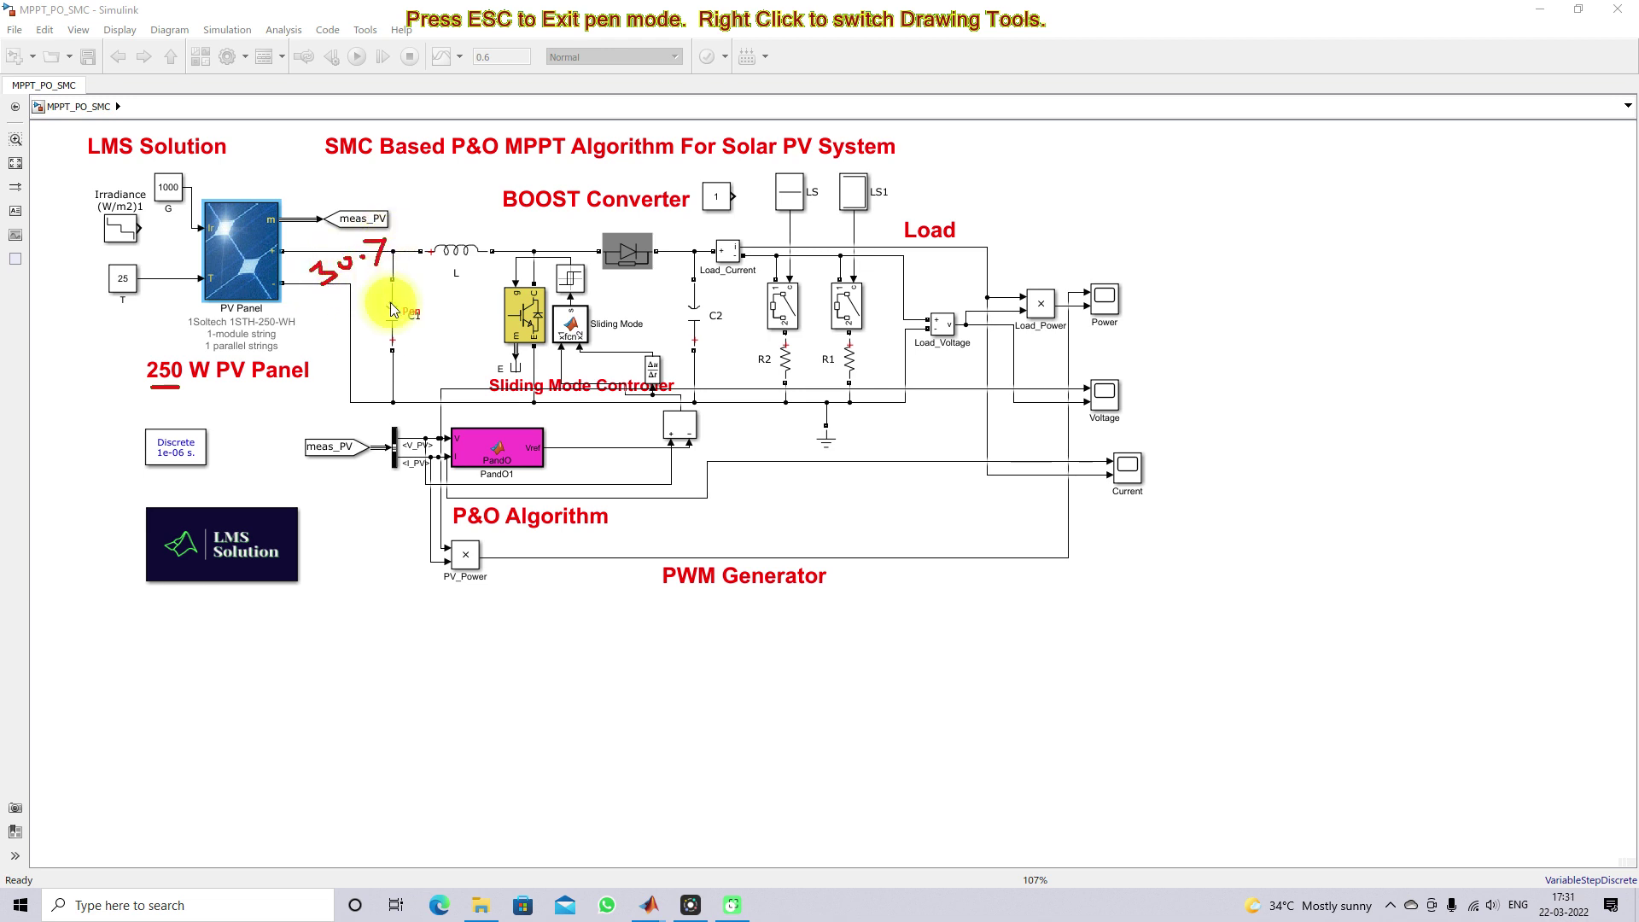
pyautogui.press('Escape')
pyautogui.click(1104, 398)
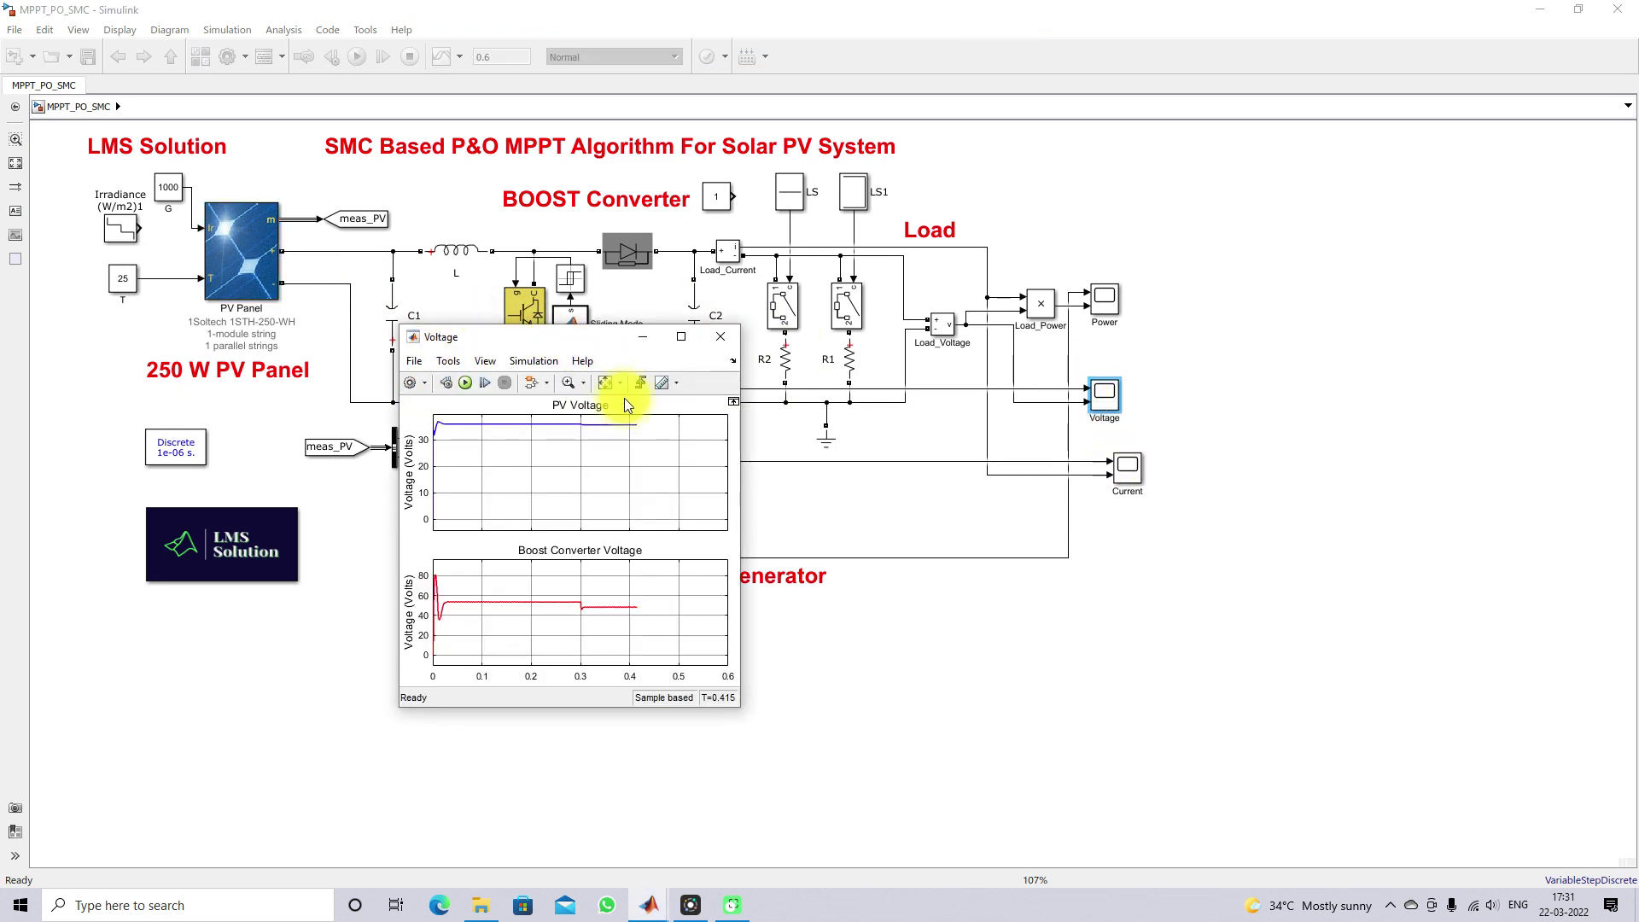
# Pen-mark the load output, 250 W panel label and panel output wire, then clear all marks.
pyautogui.click(882, 331)
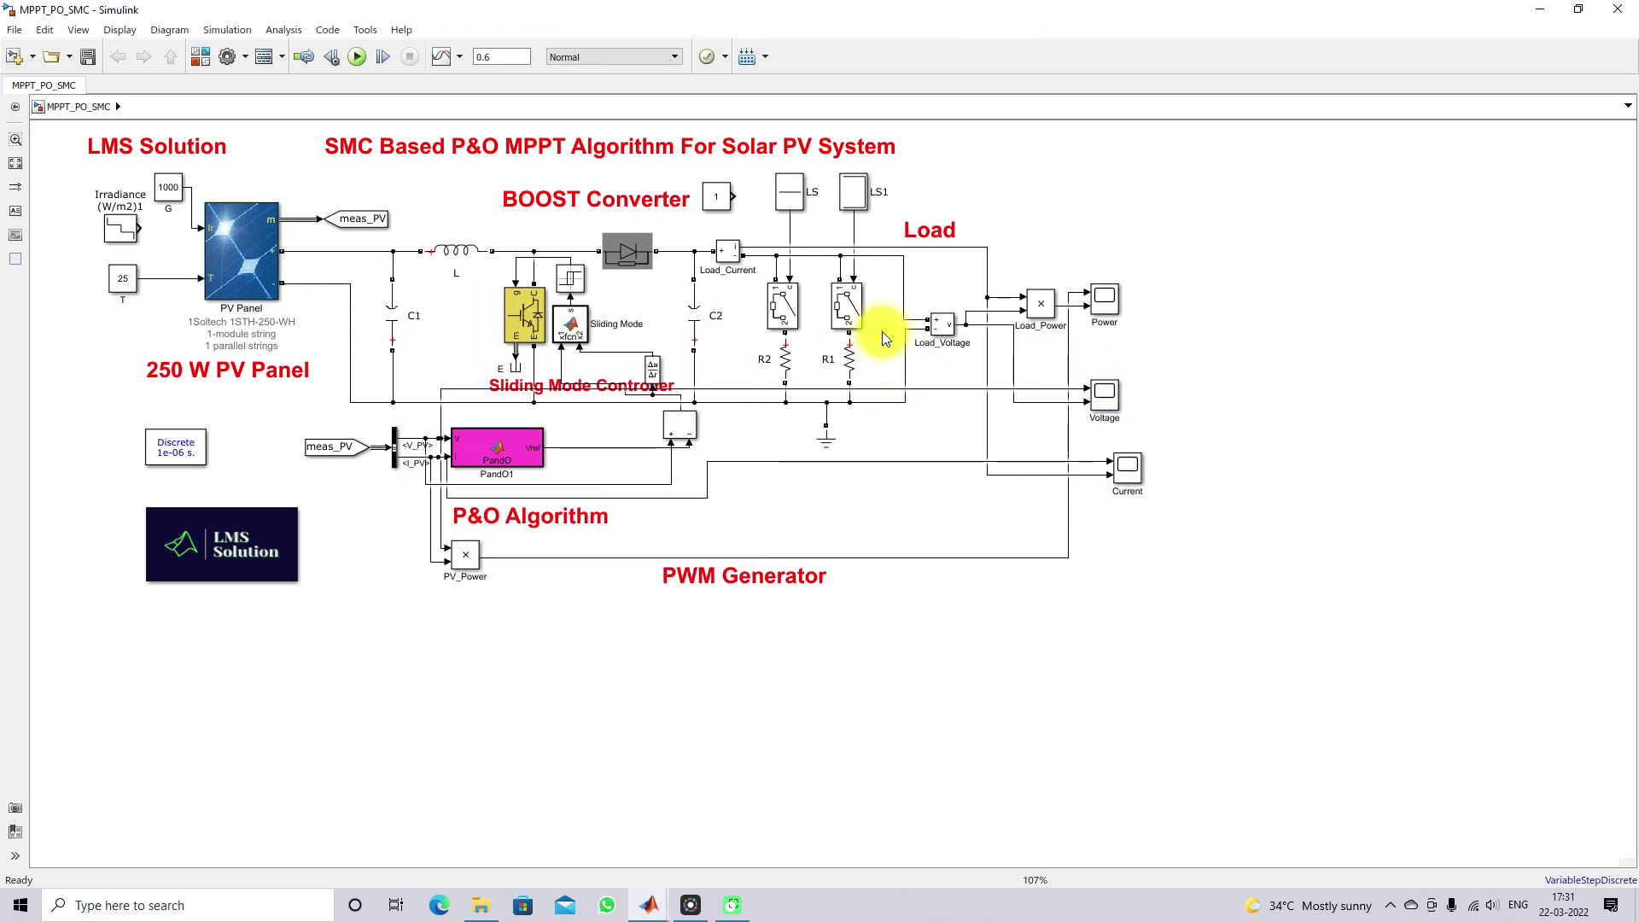
pyautogui.hotkey('ctrl', 'alt', 'p')
pyautogui.moveTo(884, 319)
pyautogui.mouseDown()
pyautogui.moveTo(894, 331)
pyautogui.moveTo(897, 309)
pyautogui.moveTo(895, 322)
pyautogui.mouseUp()
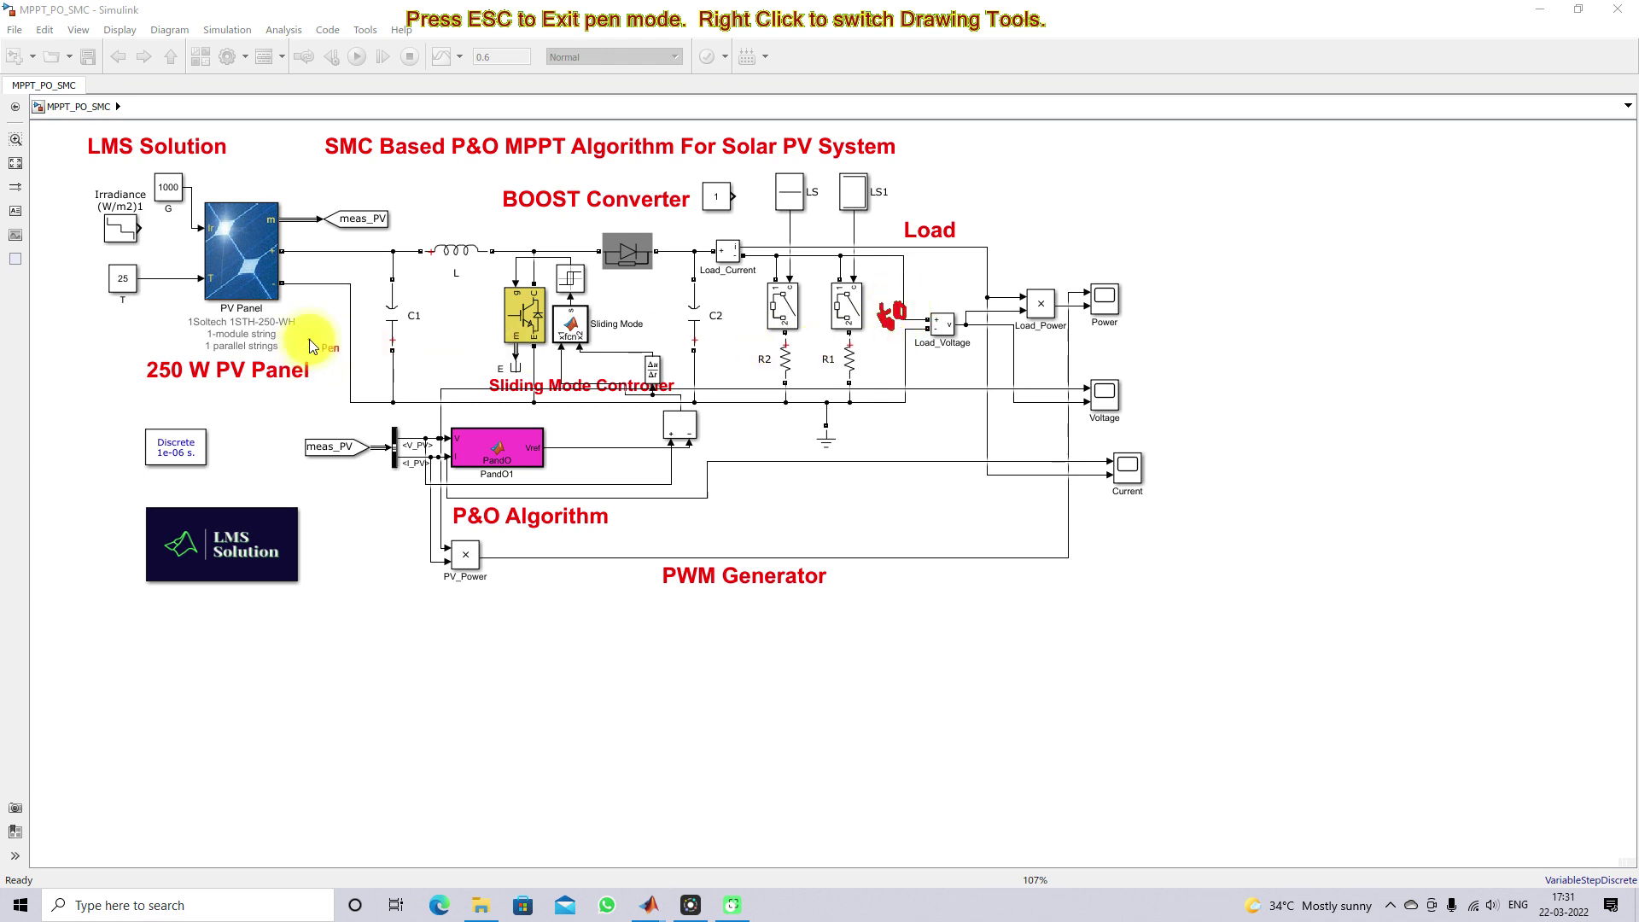
pyautogui.moveTo(148, 390); pyautogui.dragTo(214, 388)
pyautogui.moveTo(328, 255); pyautogui.dragTo(327, 273)
pyautogui.moveTo(876, 335); pyautogui.dragTo(924, 336)
pyautogui.click(330, 281)
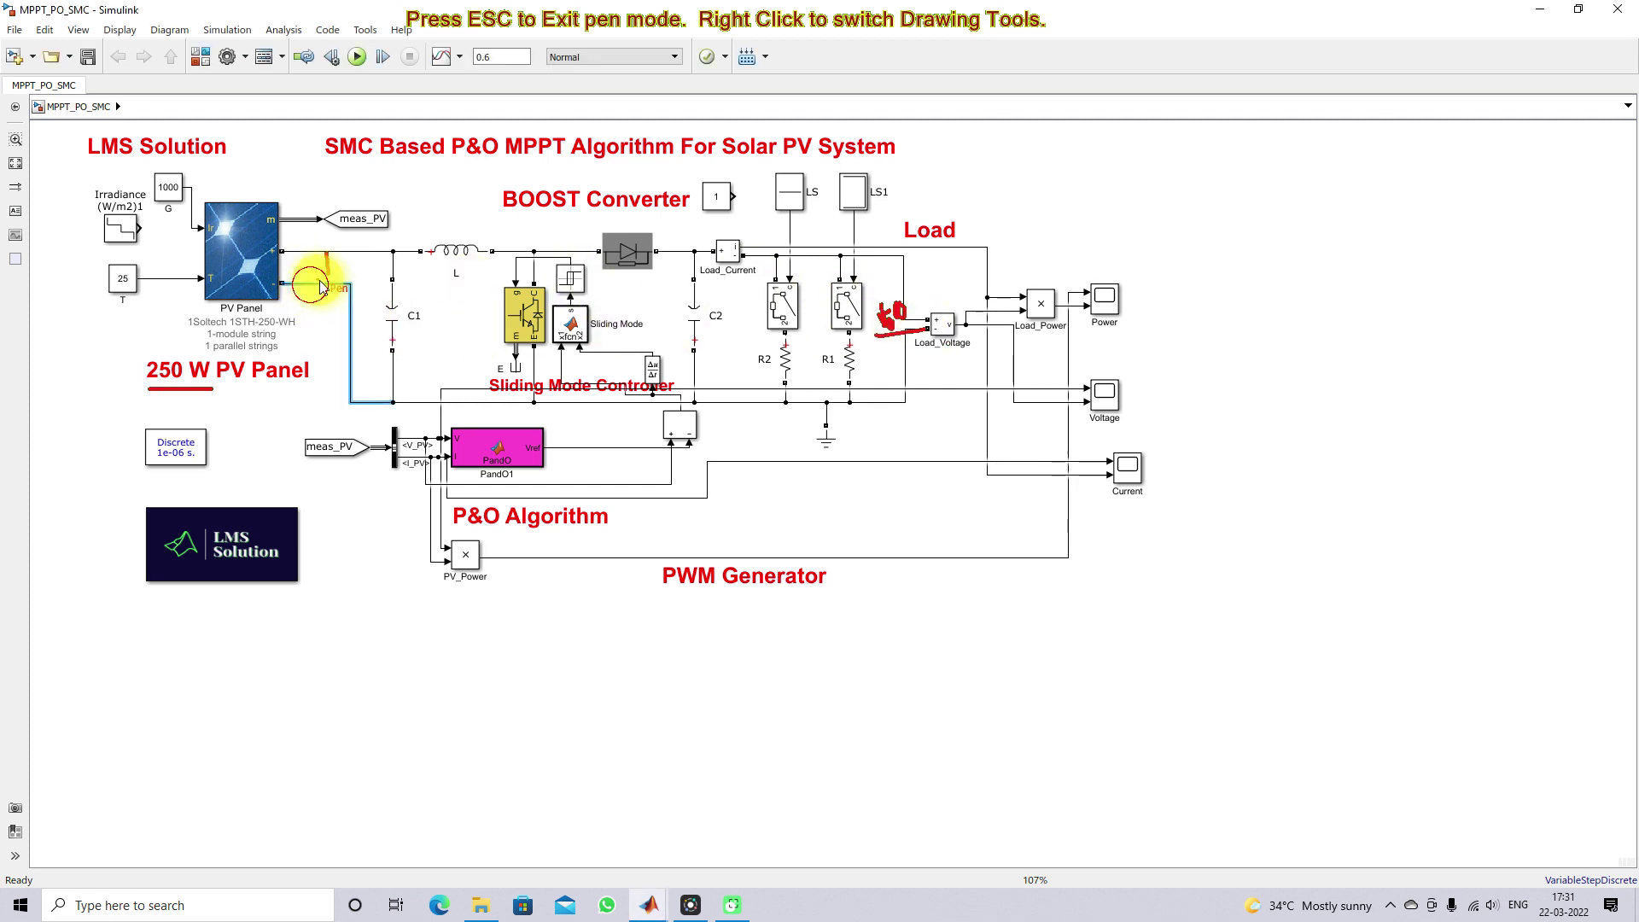
pyautogui.click(348, 268)
pyautogui.moveTo(368, 269)
pyautogui.mouseDown()
pyautogui.moveTo(392, 255)
pyautogui.moveTo(476, 283)
pyautogui.mouseUp()
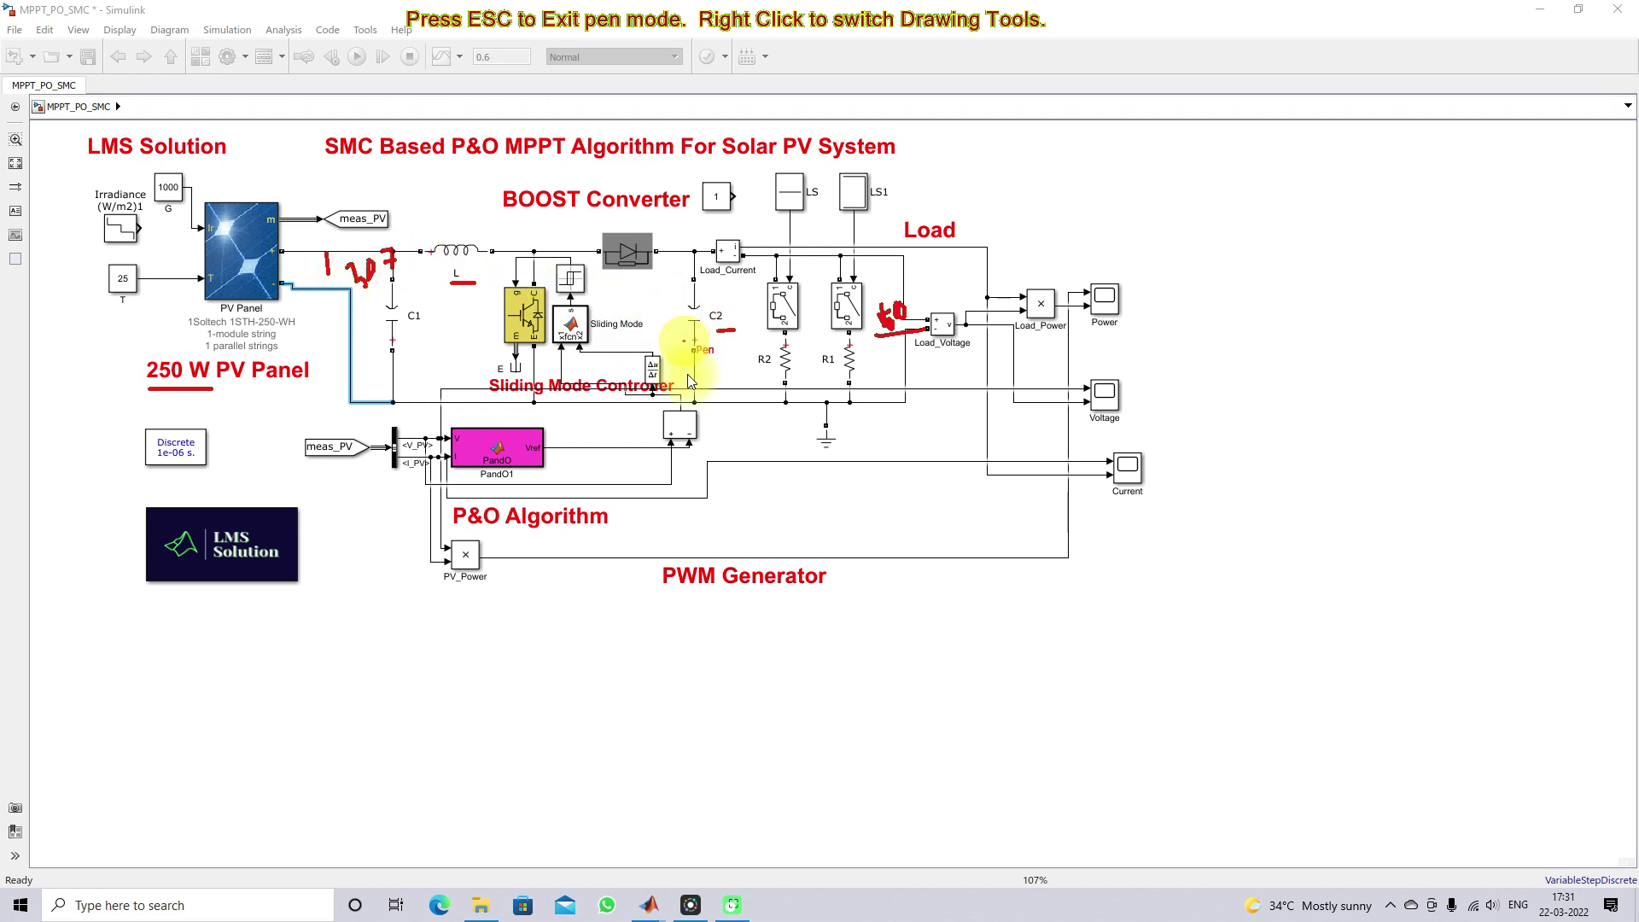
pyautogui.press('Escape')
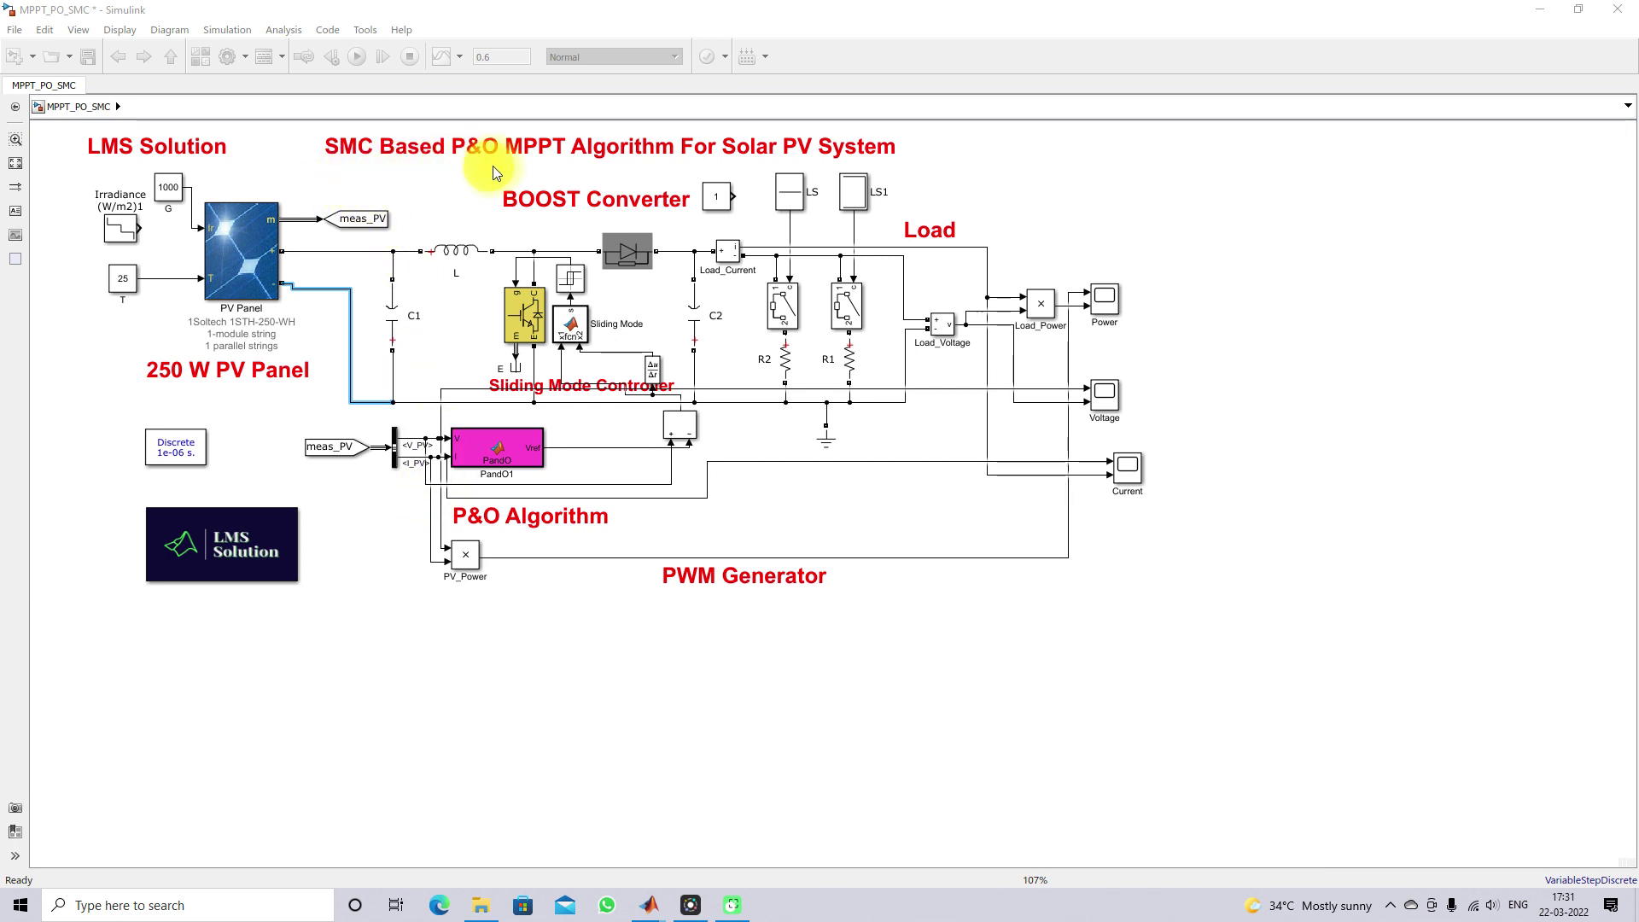
# Draw pen arrows at the P&O block's V_PV/I_PV inputs and its Vref output.
pyautogui.click(504, 444)
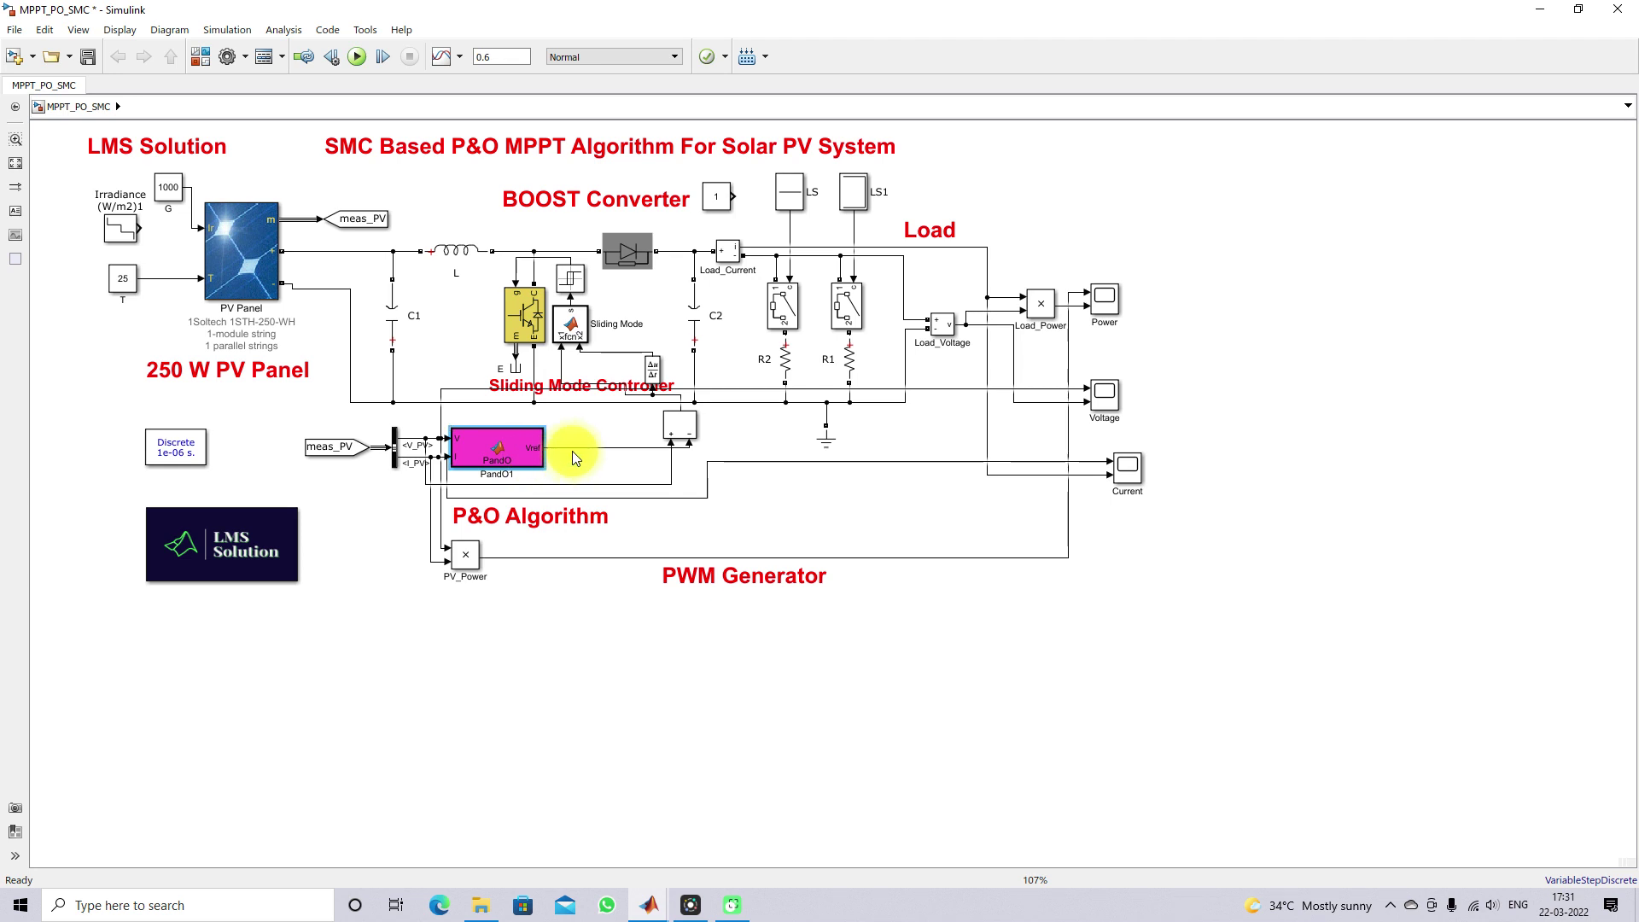
pyautogui.press('F10')
pyautogui.press('F9')
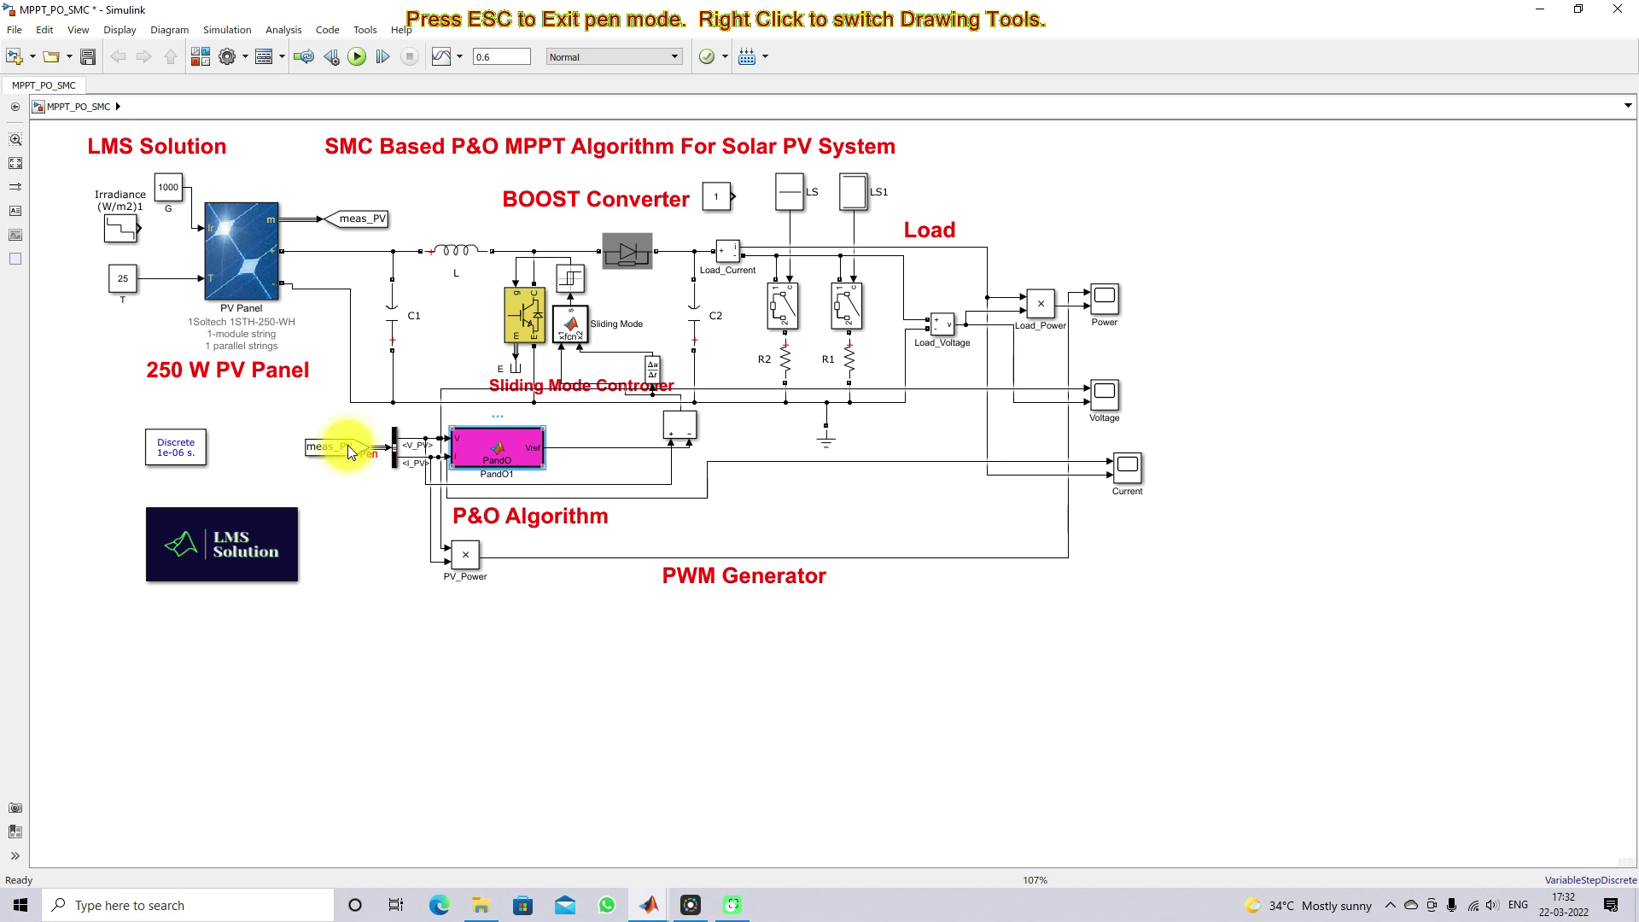
pyautogui.moveTo(408, 433)
pyautogui.mouseDown()
pyautogui.moveTo(448, 411)
pyautogui.moveTo(431, 475)
pyautogui.mouseUp()
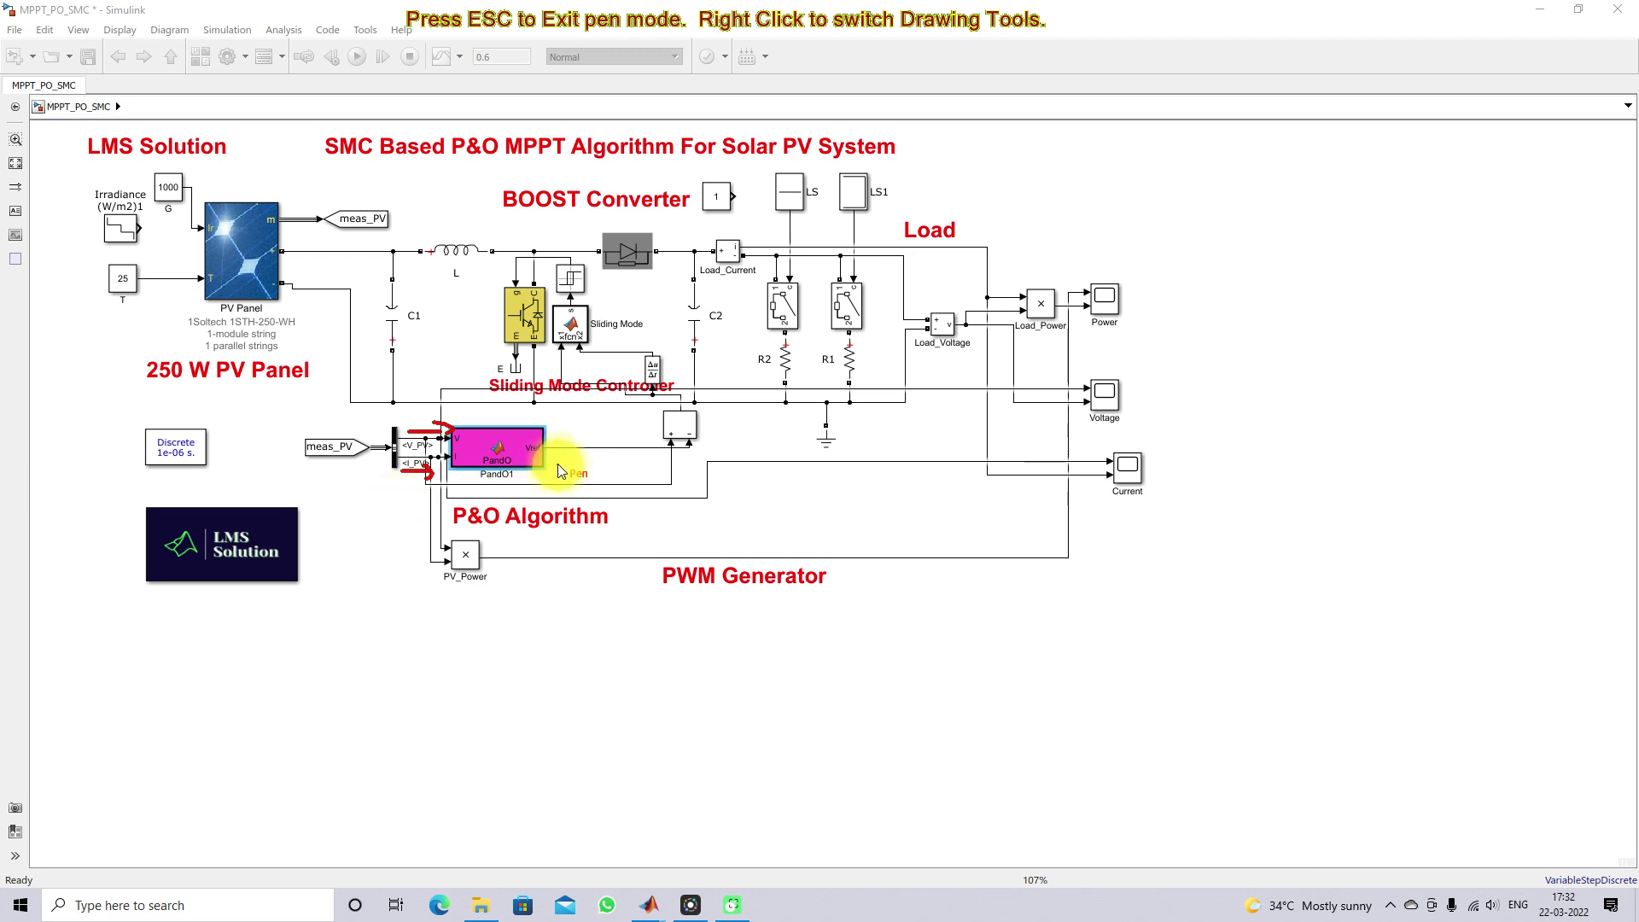
pyautogui.moveTo(556, 455)
pyautogui.mouseDown()
pyautogui.moveTo(585, 467)
pyautogui.moveTo(572, 475)
pyautogui.mouseUp()
pyautogui.press('Escape')
# Open the PandO1 function code, scroll through the perturb-and-observe logic, and close it.
pyautogui.doubleClick(518, 443)
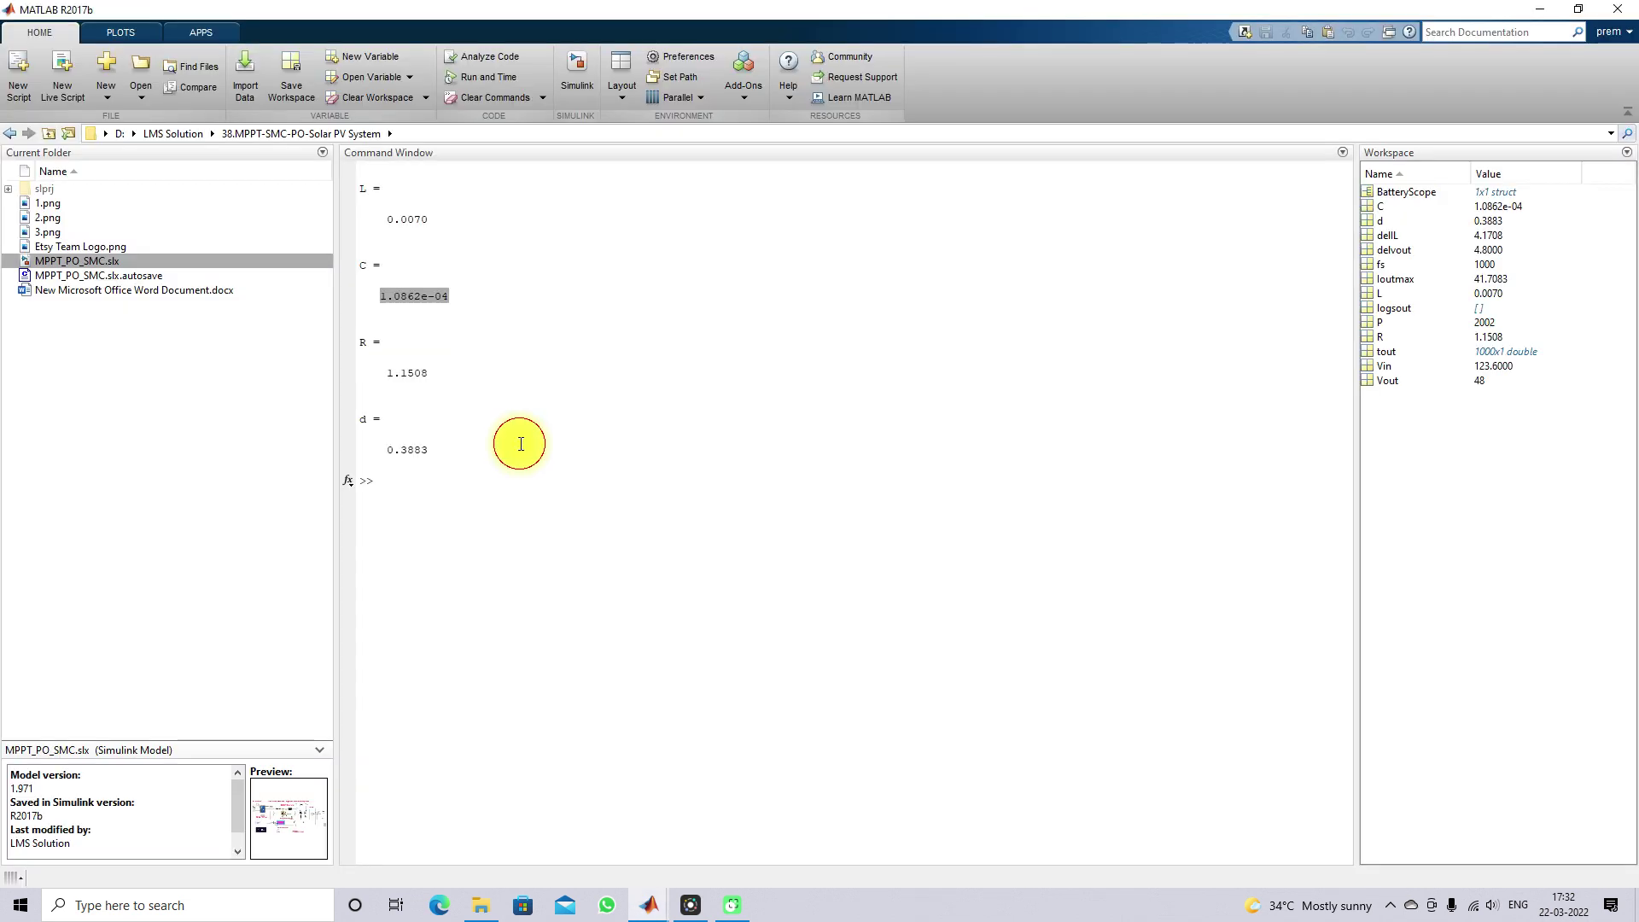
pyautogui.scroll(-2, 549, 361)
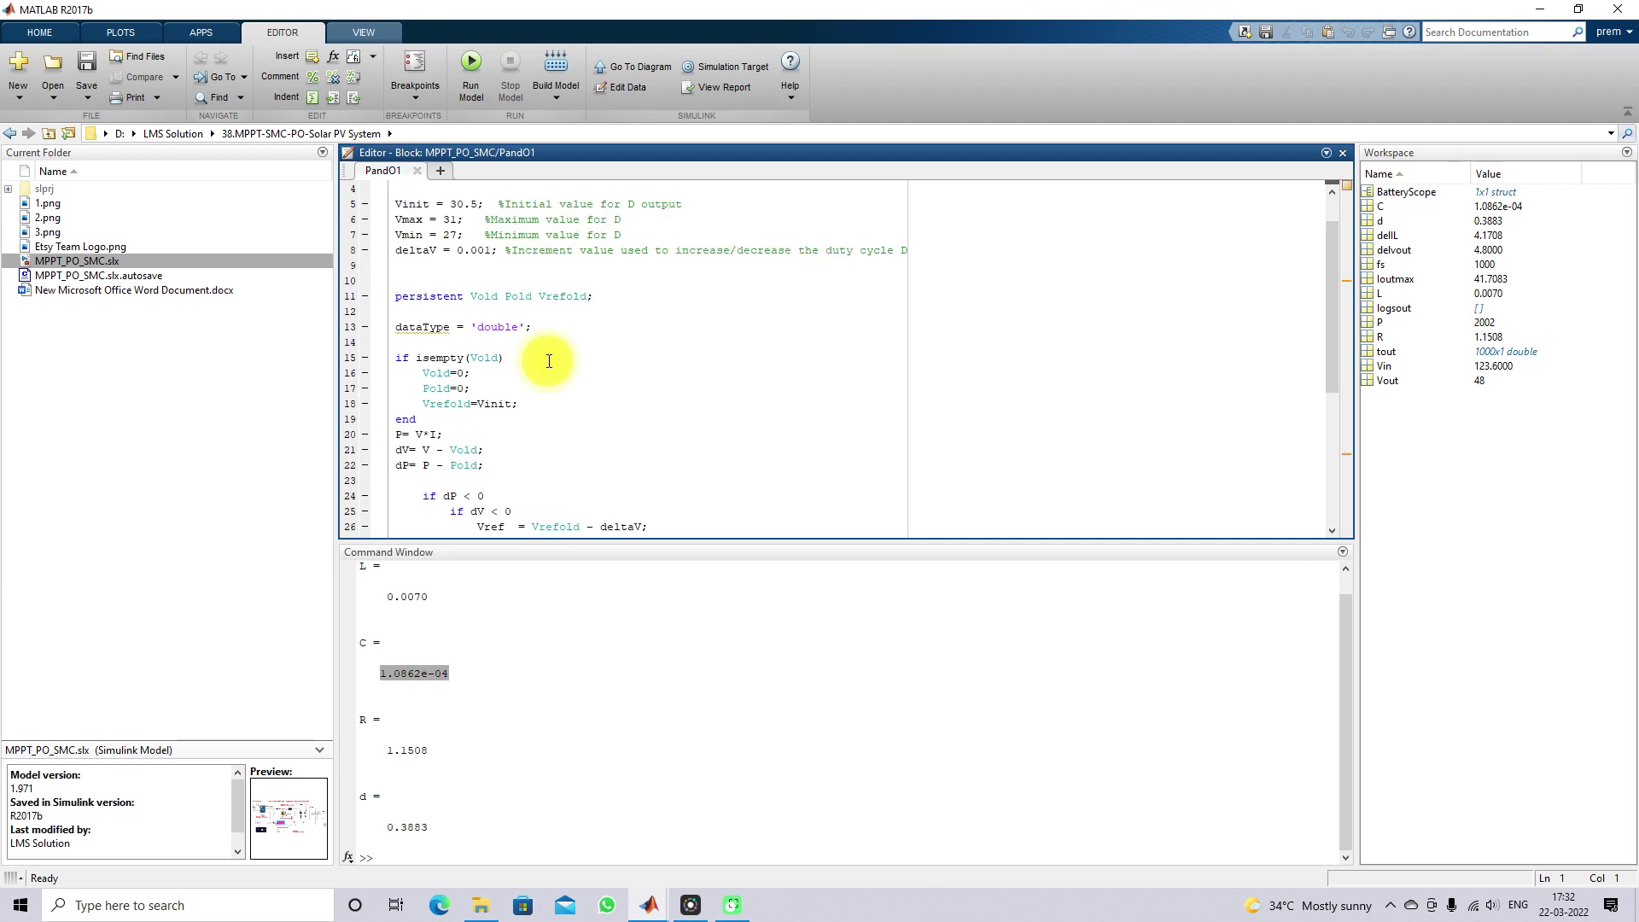
pyautogui.scroll(-4, 549, 361)
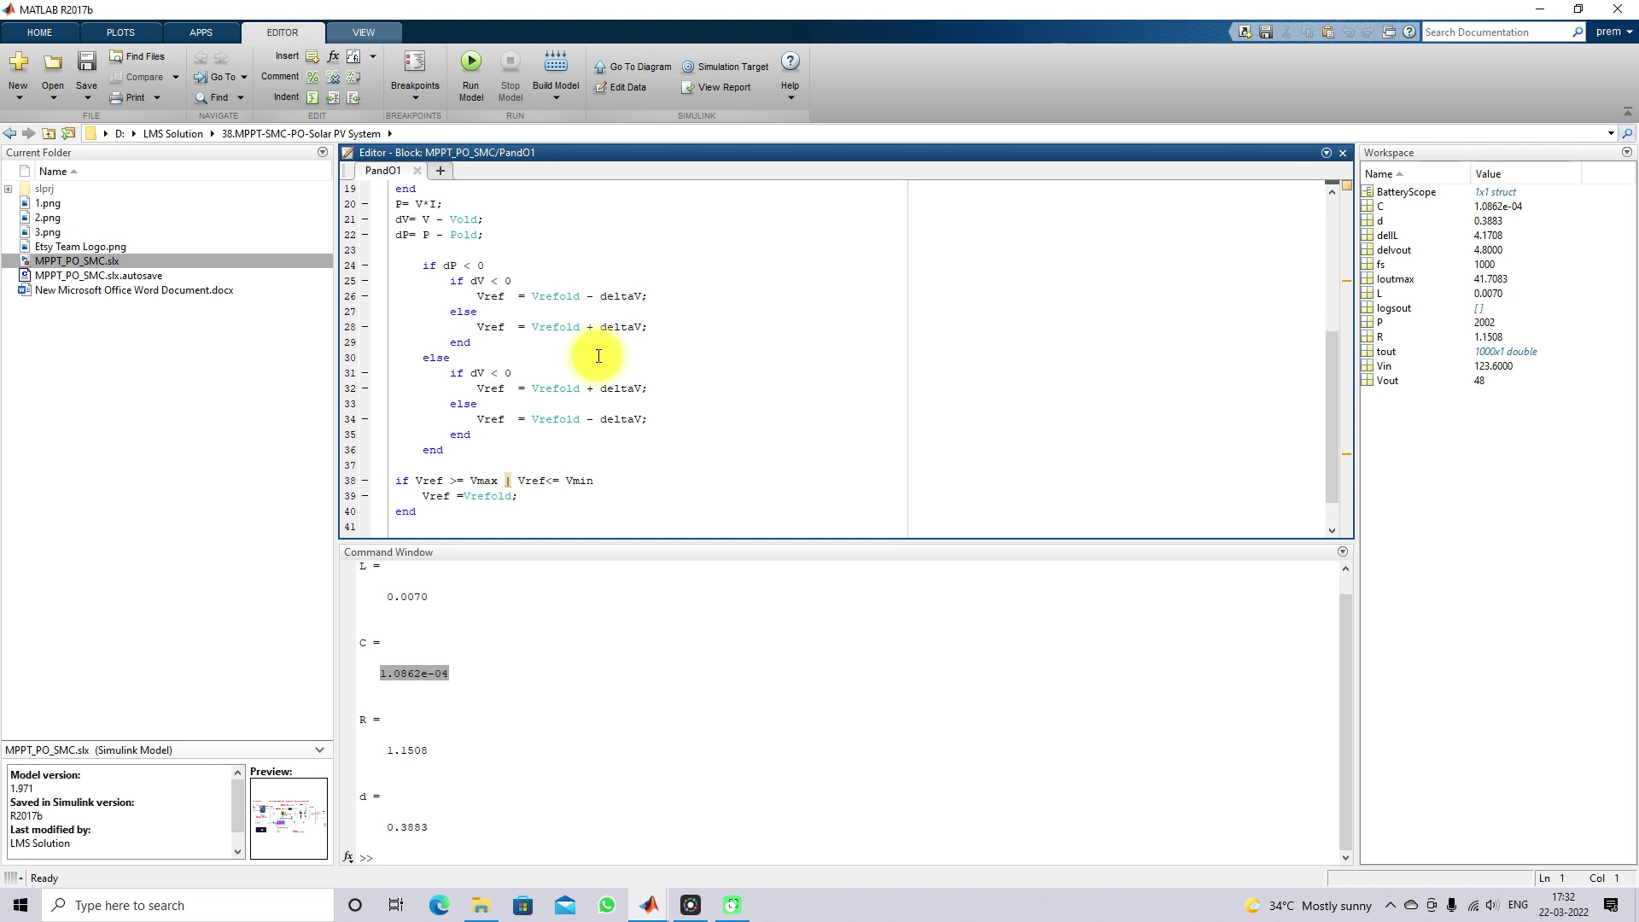
pyautogui.click(418, 169)
# Bring the MPPT_PO_SMC model forward and highlight both lines feeding the sum block.
pyautogui.moveTo(649, 903)
pyautogui.click(589, 819)
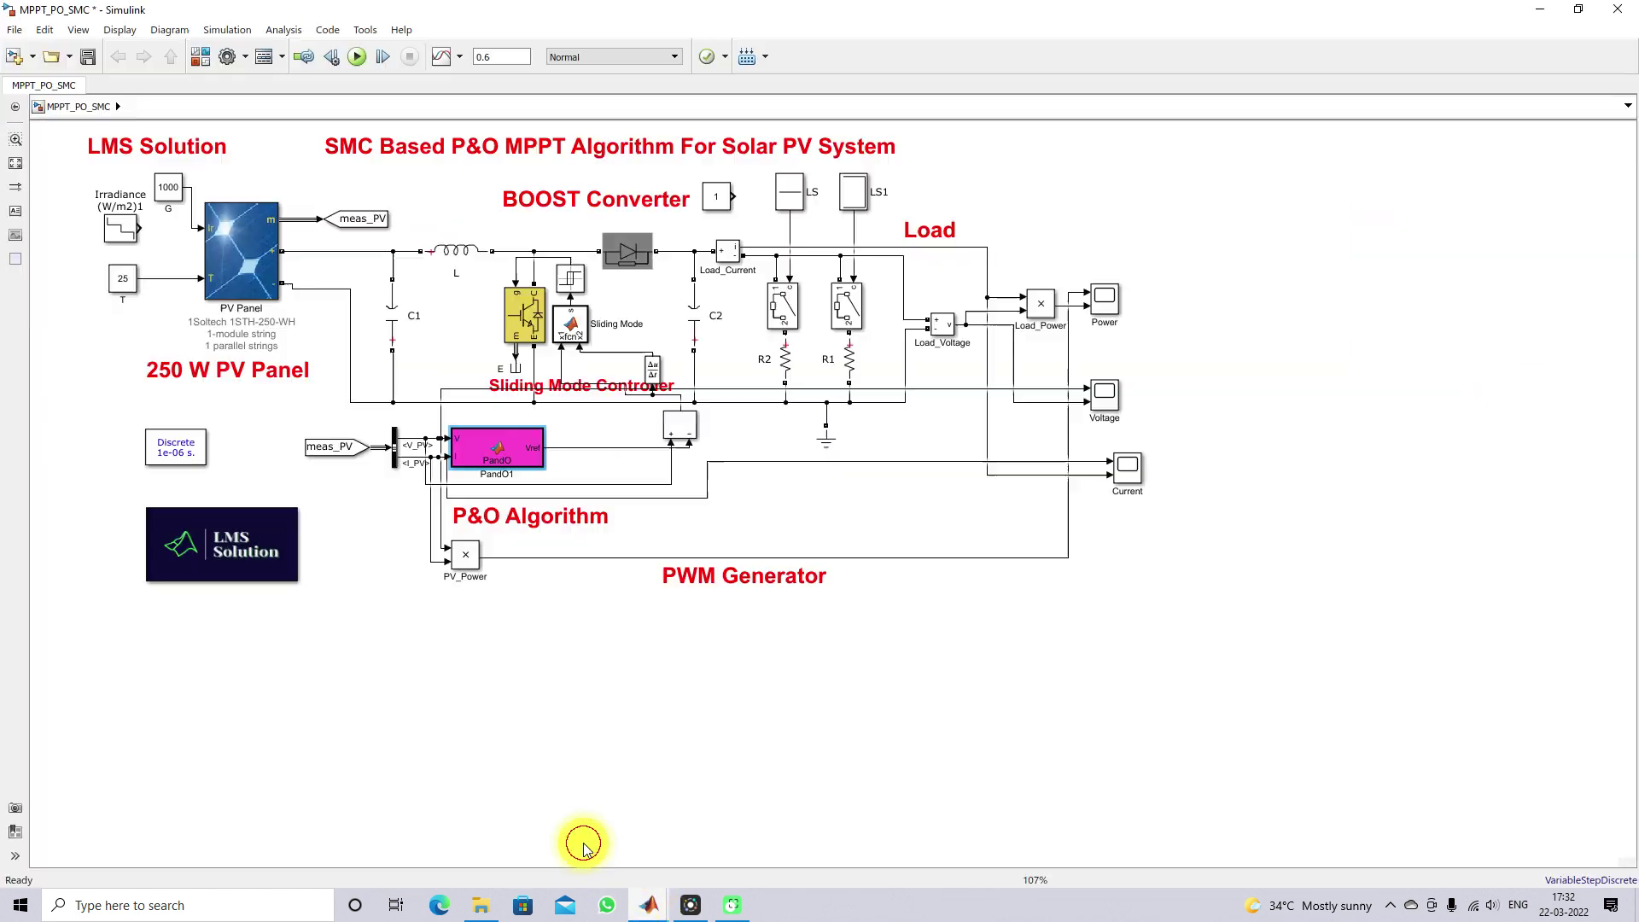
pyautogui.click(601, 448)
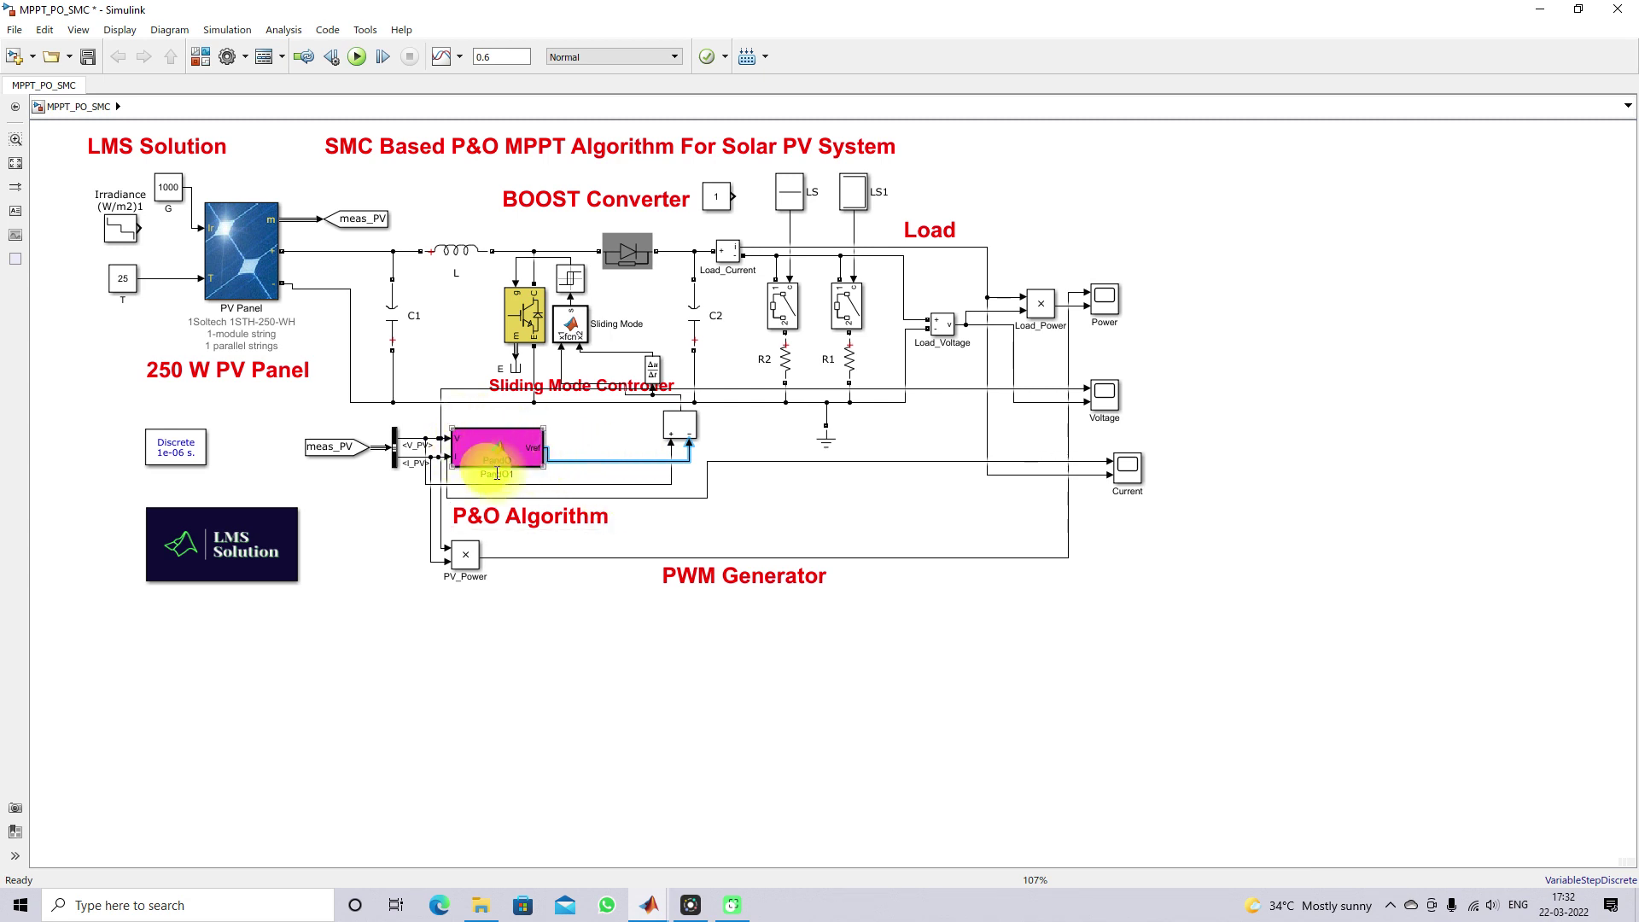
pyautogui.click(577, 484)
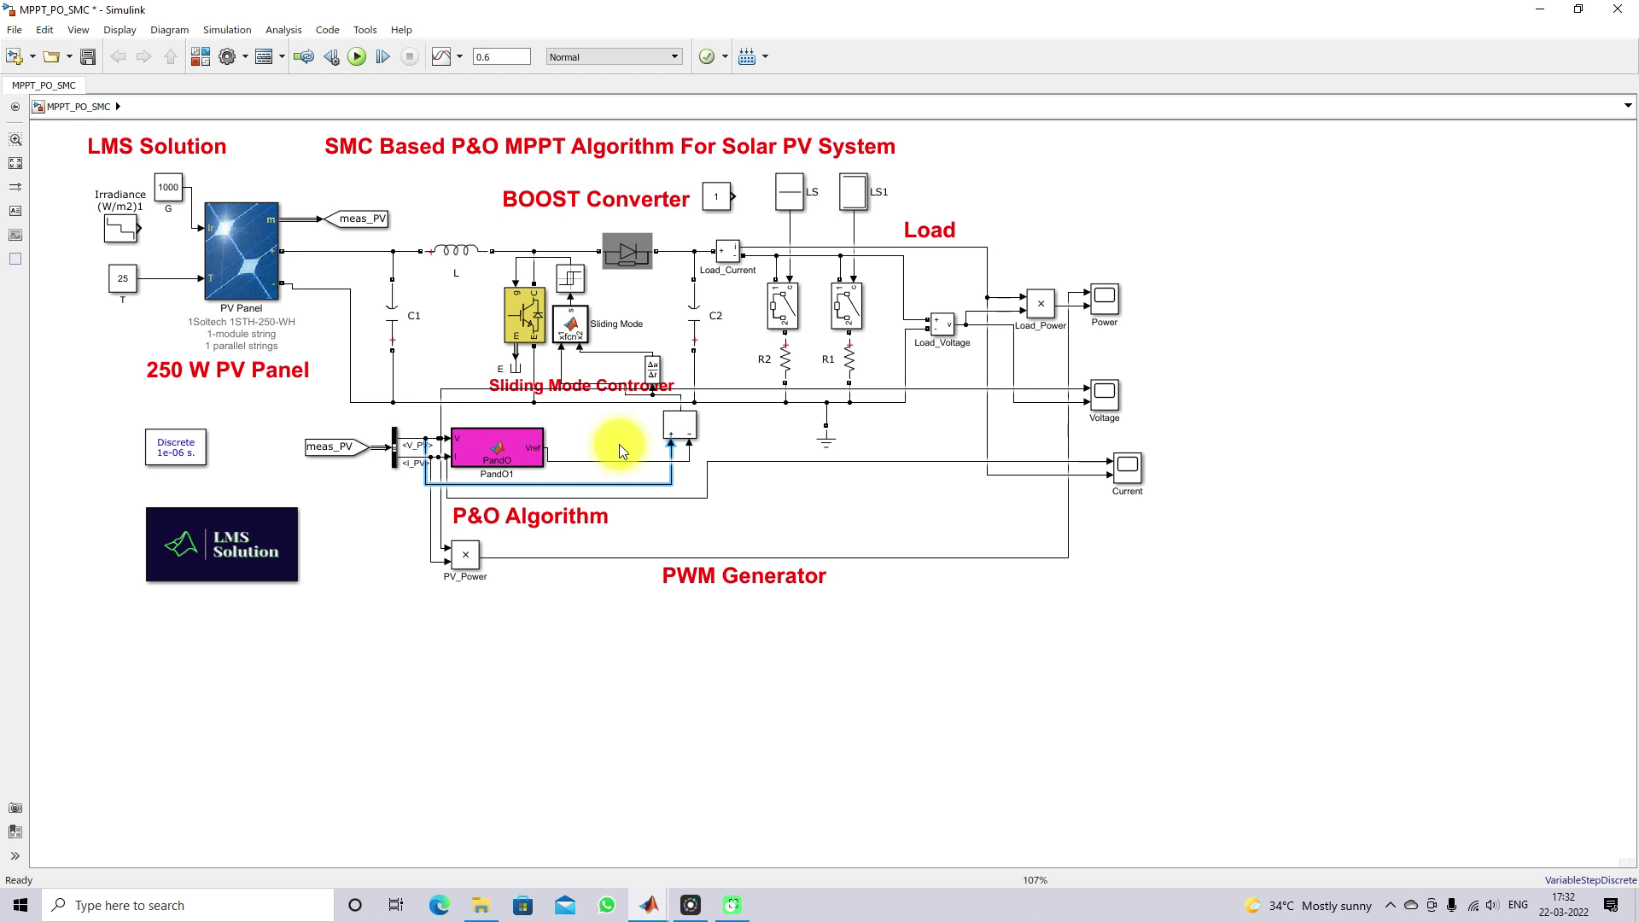
# Pen-mark the sum input, derivative block, relay, IGBT gate and PV panel output, then clear.
pyautogui.press('F9')
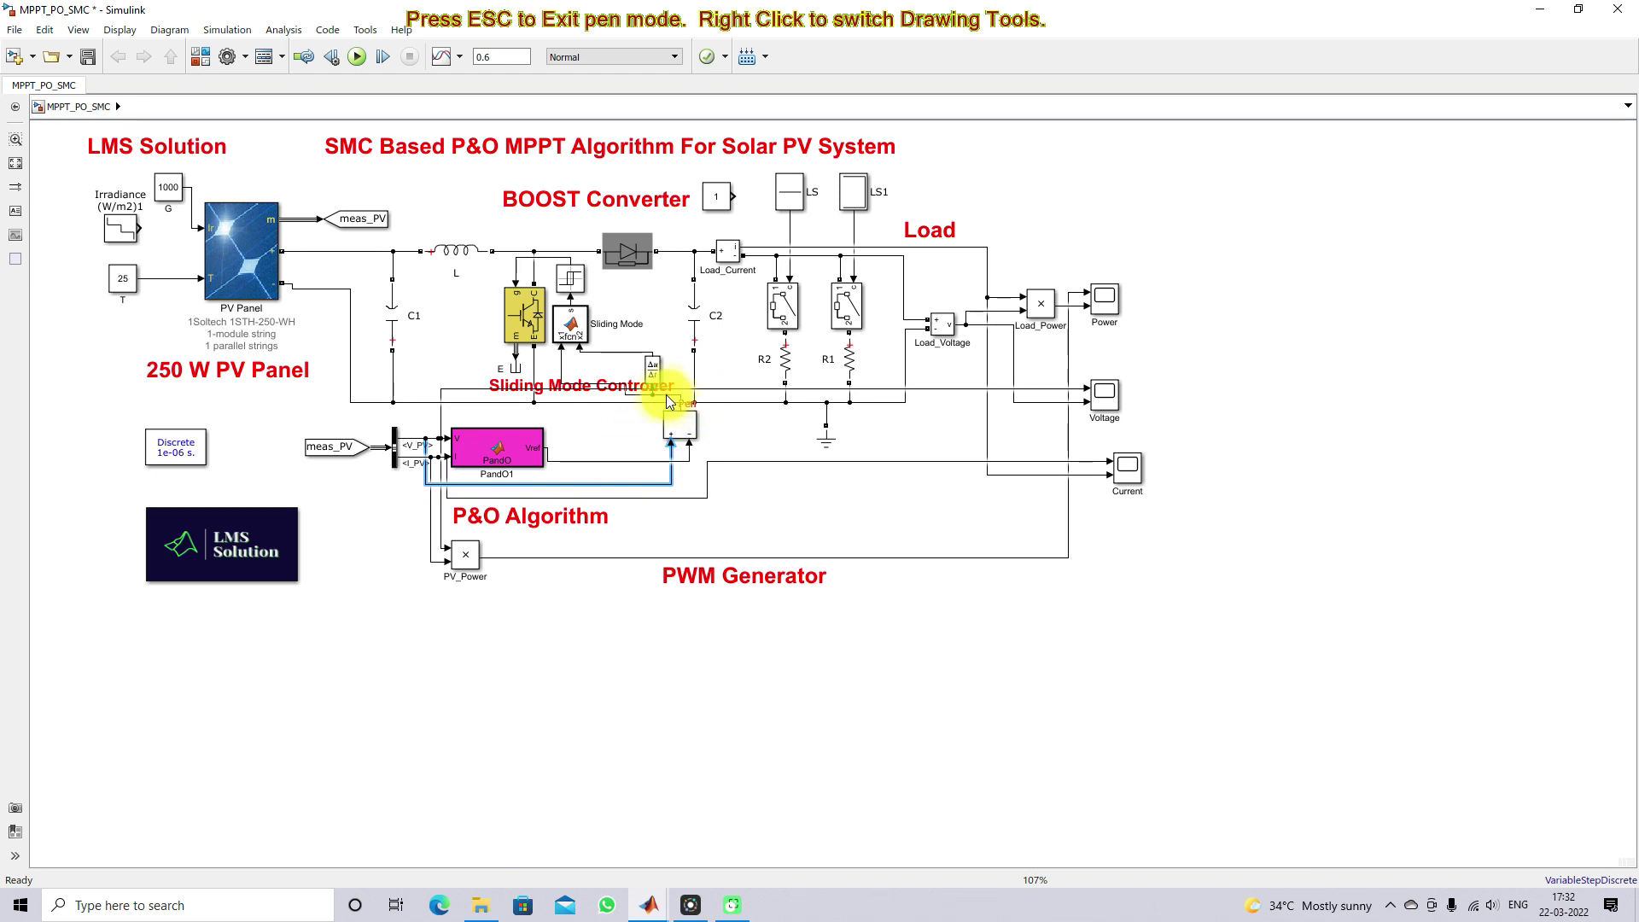
pyautogui.moveTo(656, 412); pyautogui.dragTo(679, 395)
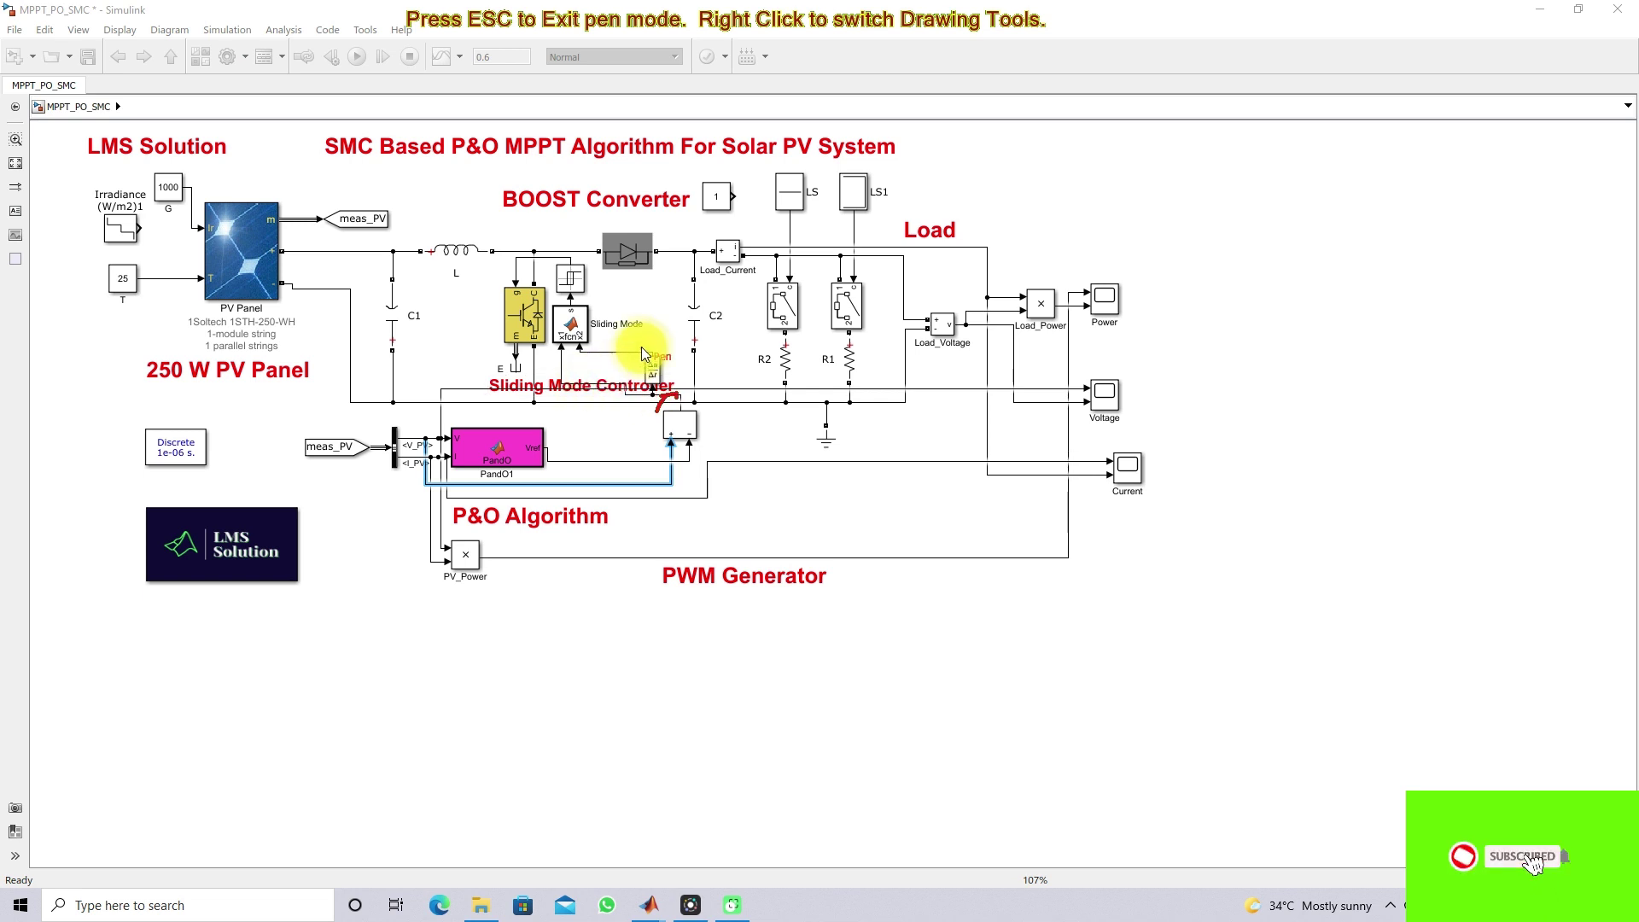
pyautogui.moveTo(651, 345)
pyautogui.mouseDown()
pyautogui.moveTo(630, 375)
pyautogui.moveTo(673, 365)
pyautogui.moveTo(649, 347)
pyautogui.mouseUp()
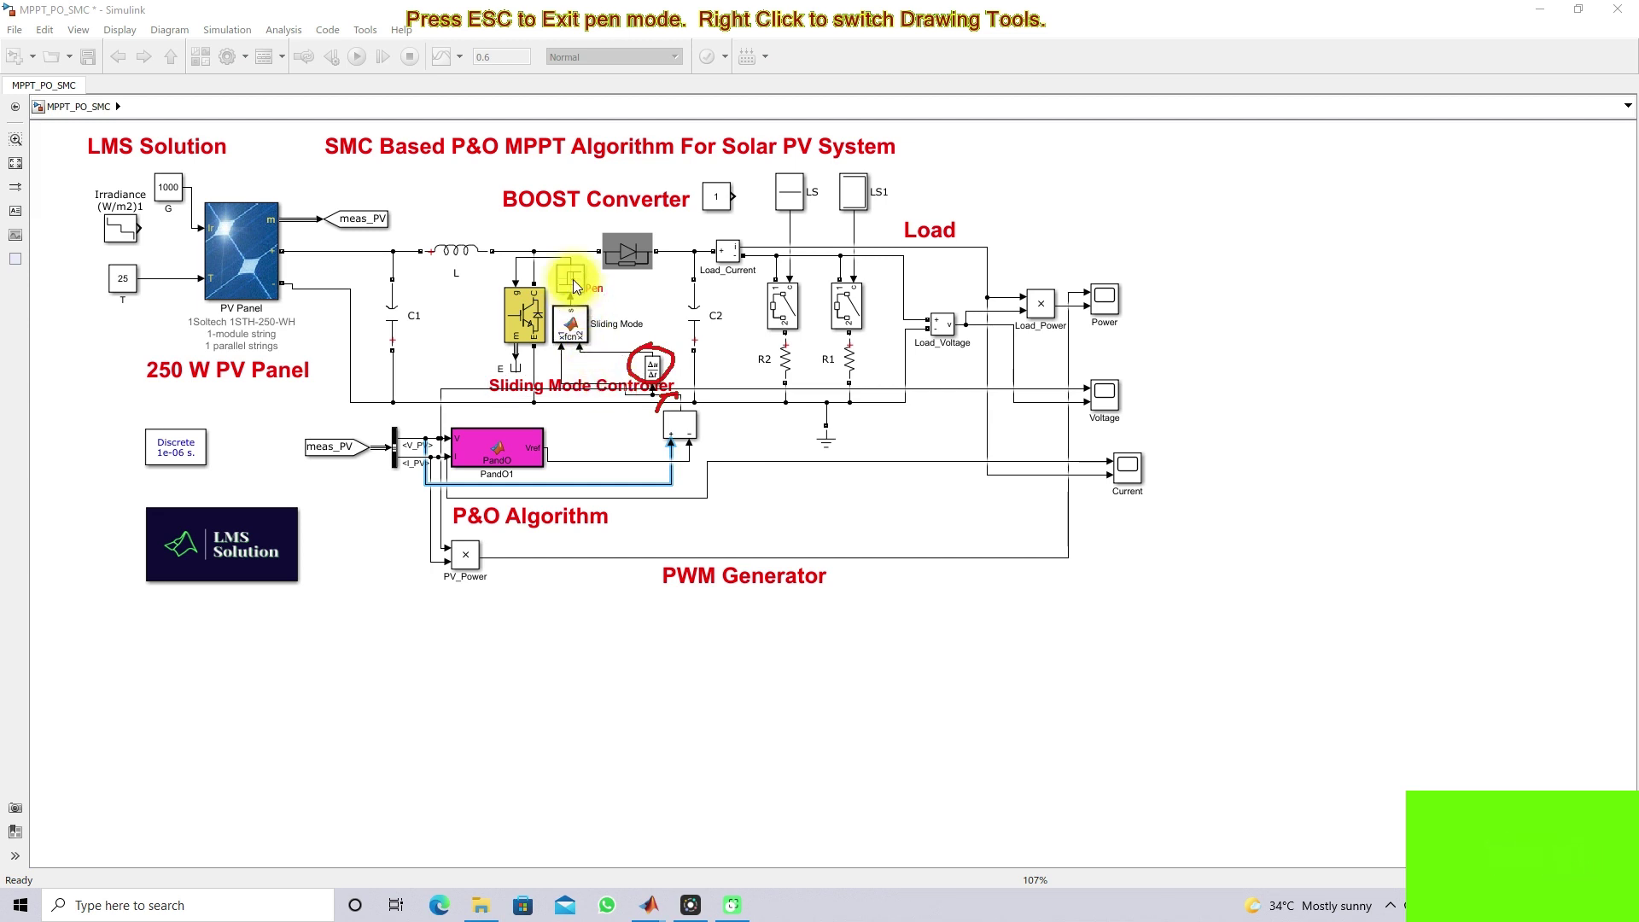
pyautogui.moveTo(627, 281)
pyautogui.mouseDown()
pyautogui.moveTo(585, 286)
pyautogui.moveTo(603, 272)
pyautogui.moveTo(605, 293)
pyautogui.mouseUp()
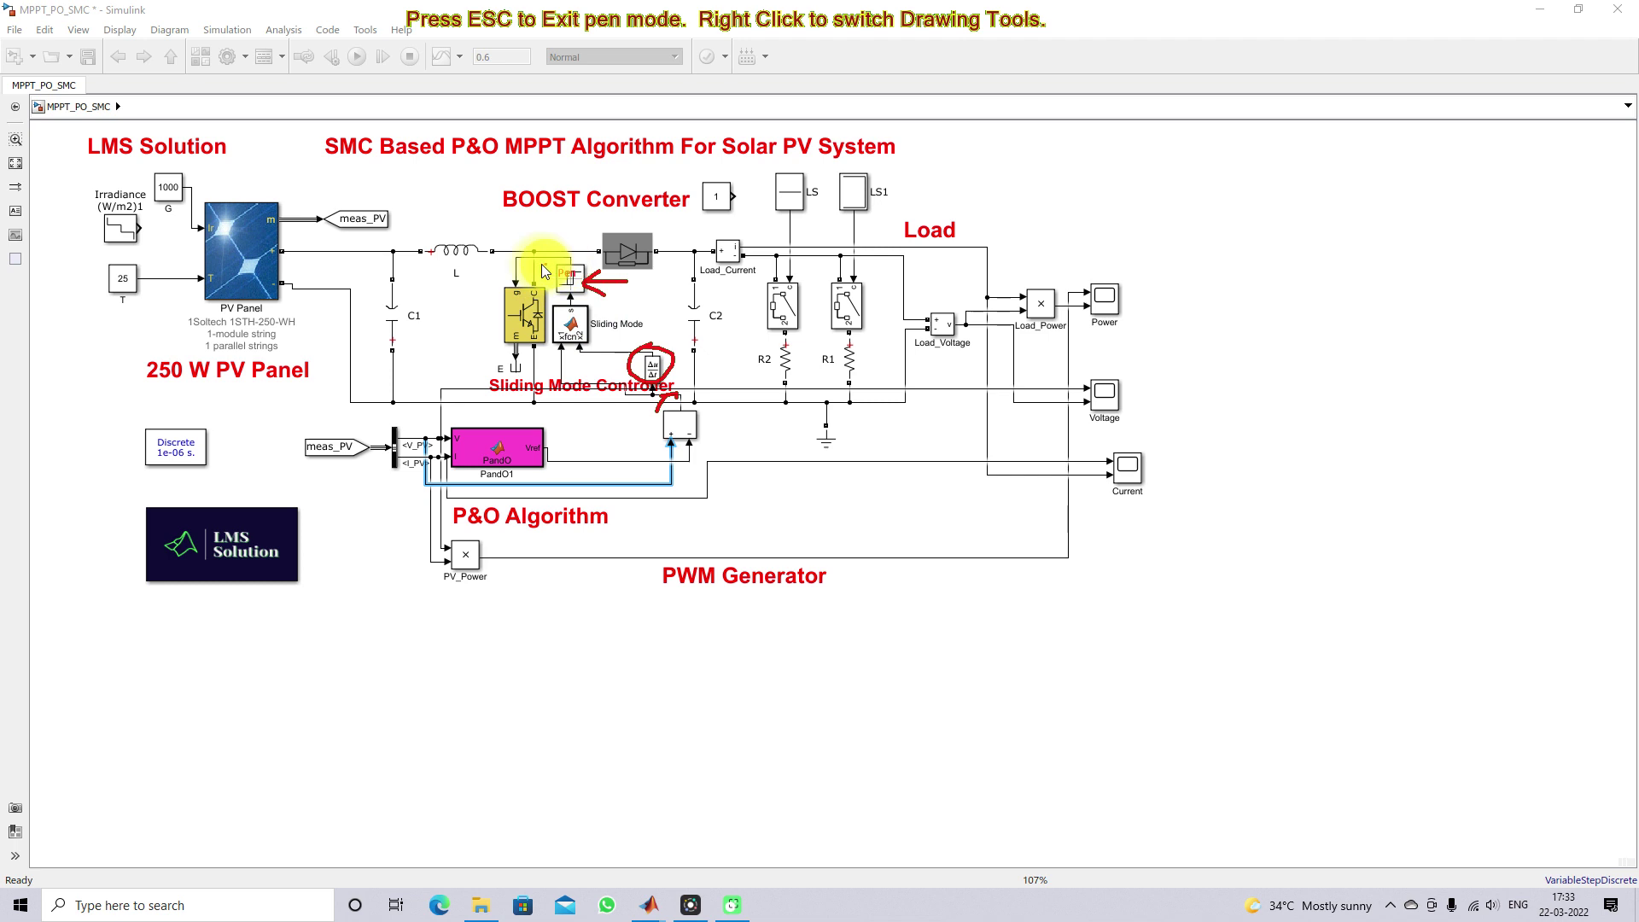
pyautogui.moveTo(483, 264)
pyautogui.mouseDown()
pyautogui.moveTo(515, 262)
pyautogui.moveTo(505, 270)
pyautogui.mouseUp()
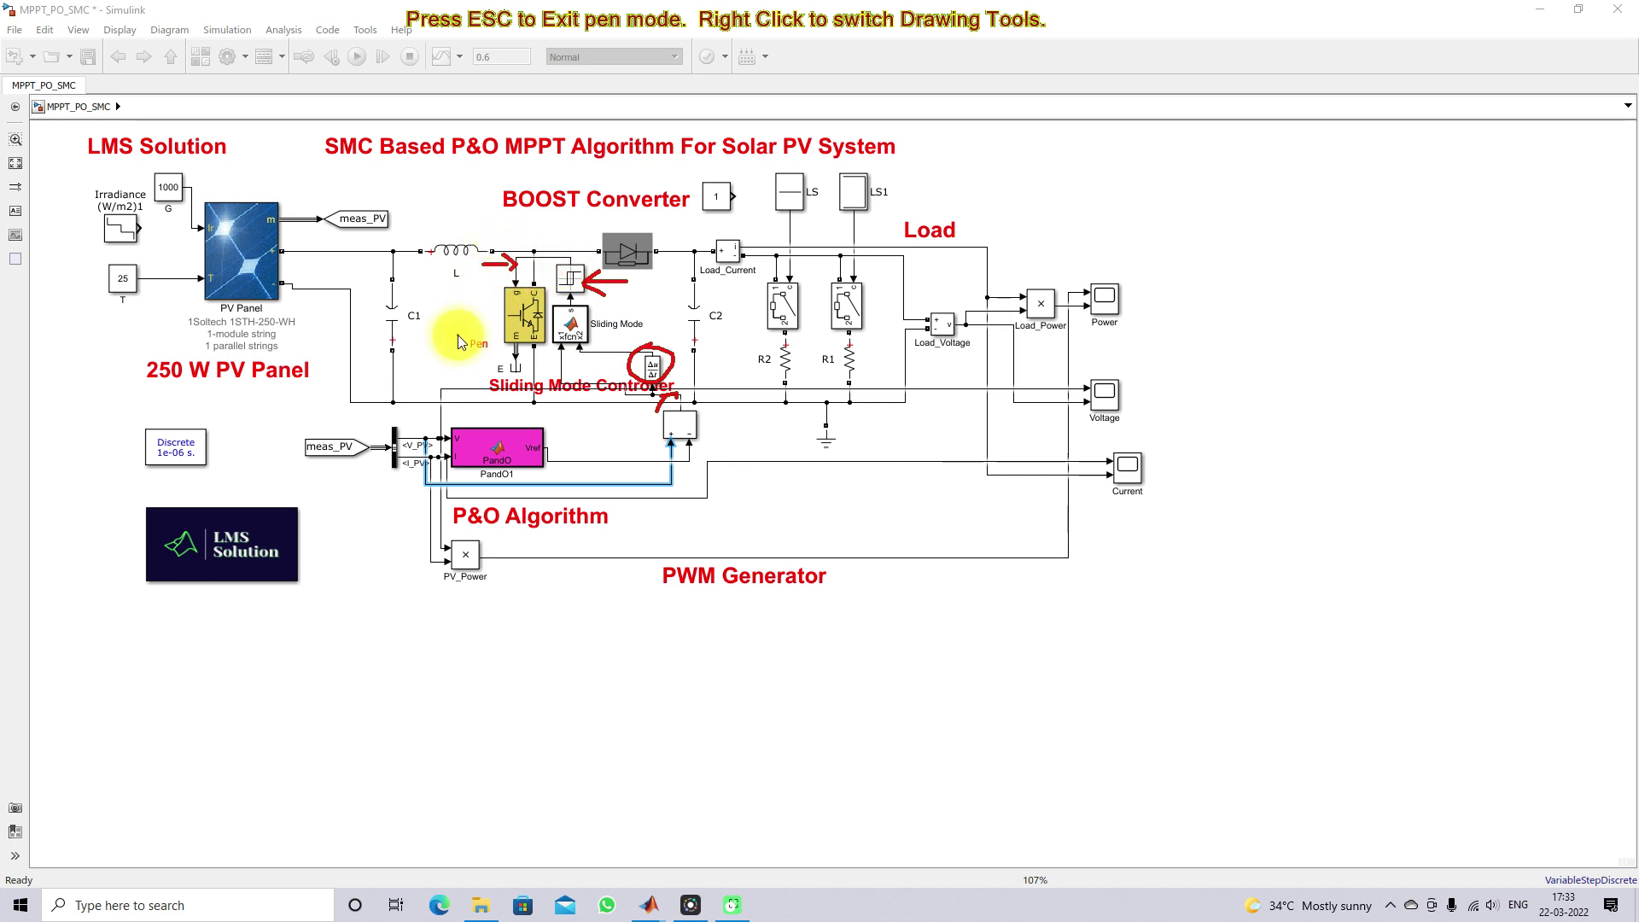
pyautogui.moveTo(322, 299)
pyautogui.mouseDown()
pyautogui.moveTo(322, 260)
pyautogui.moveTo(333, 274)
pyautogui.mouseUp()
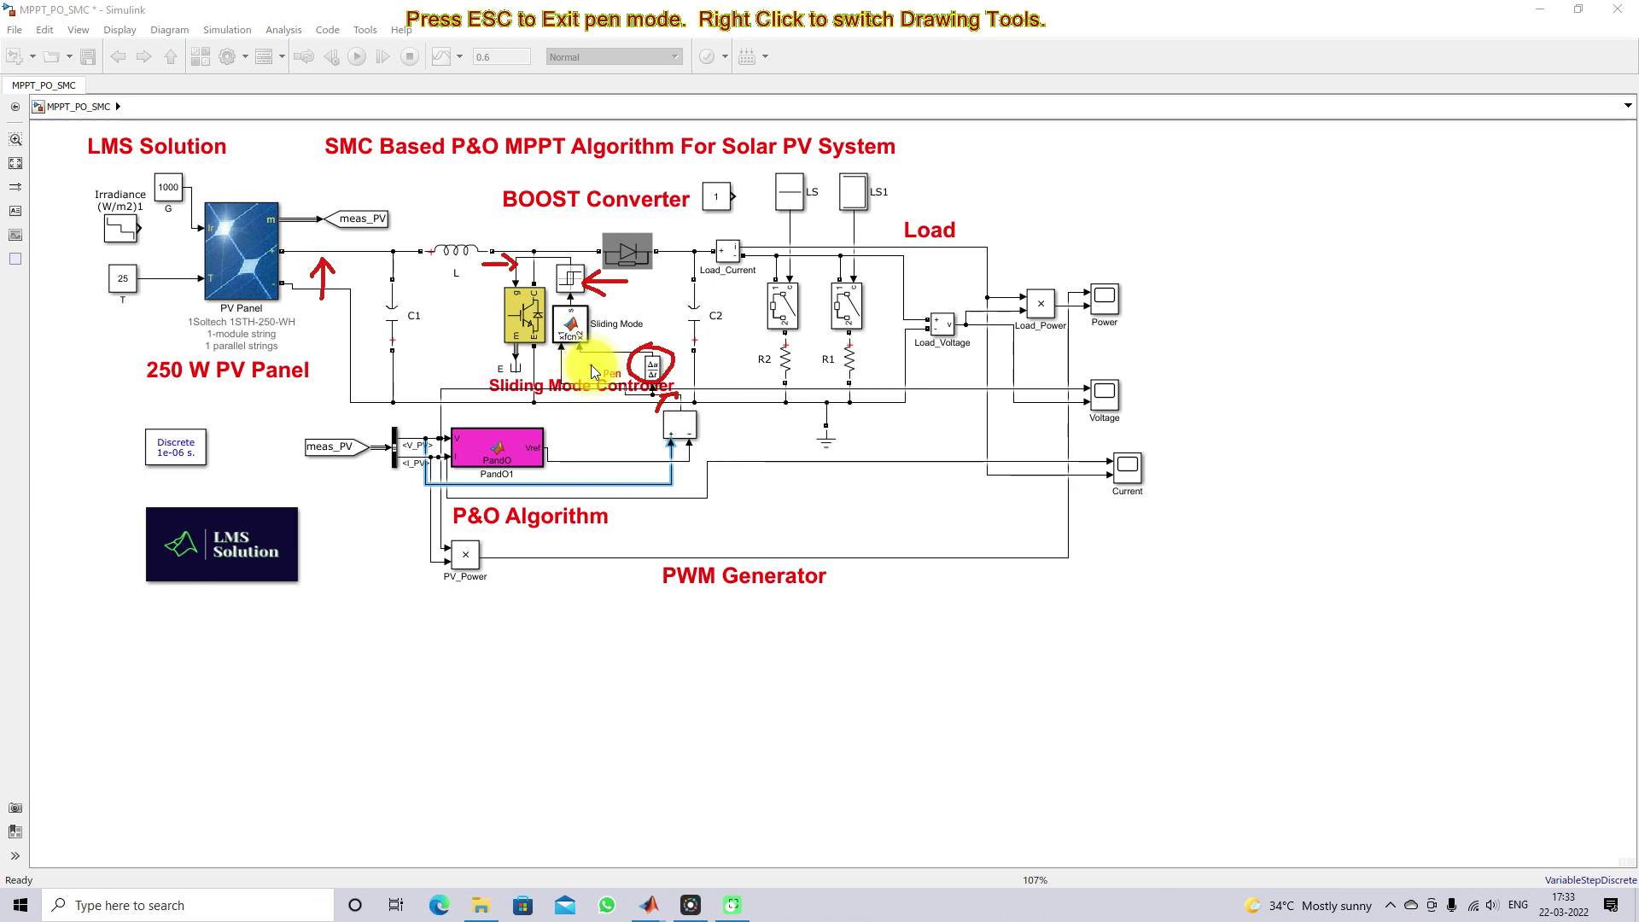
pyautogui.press('Escape')
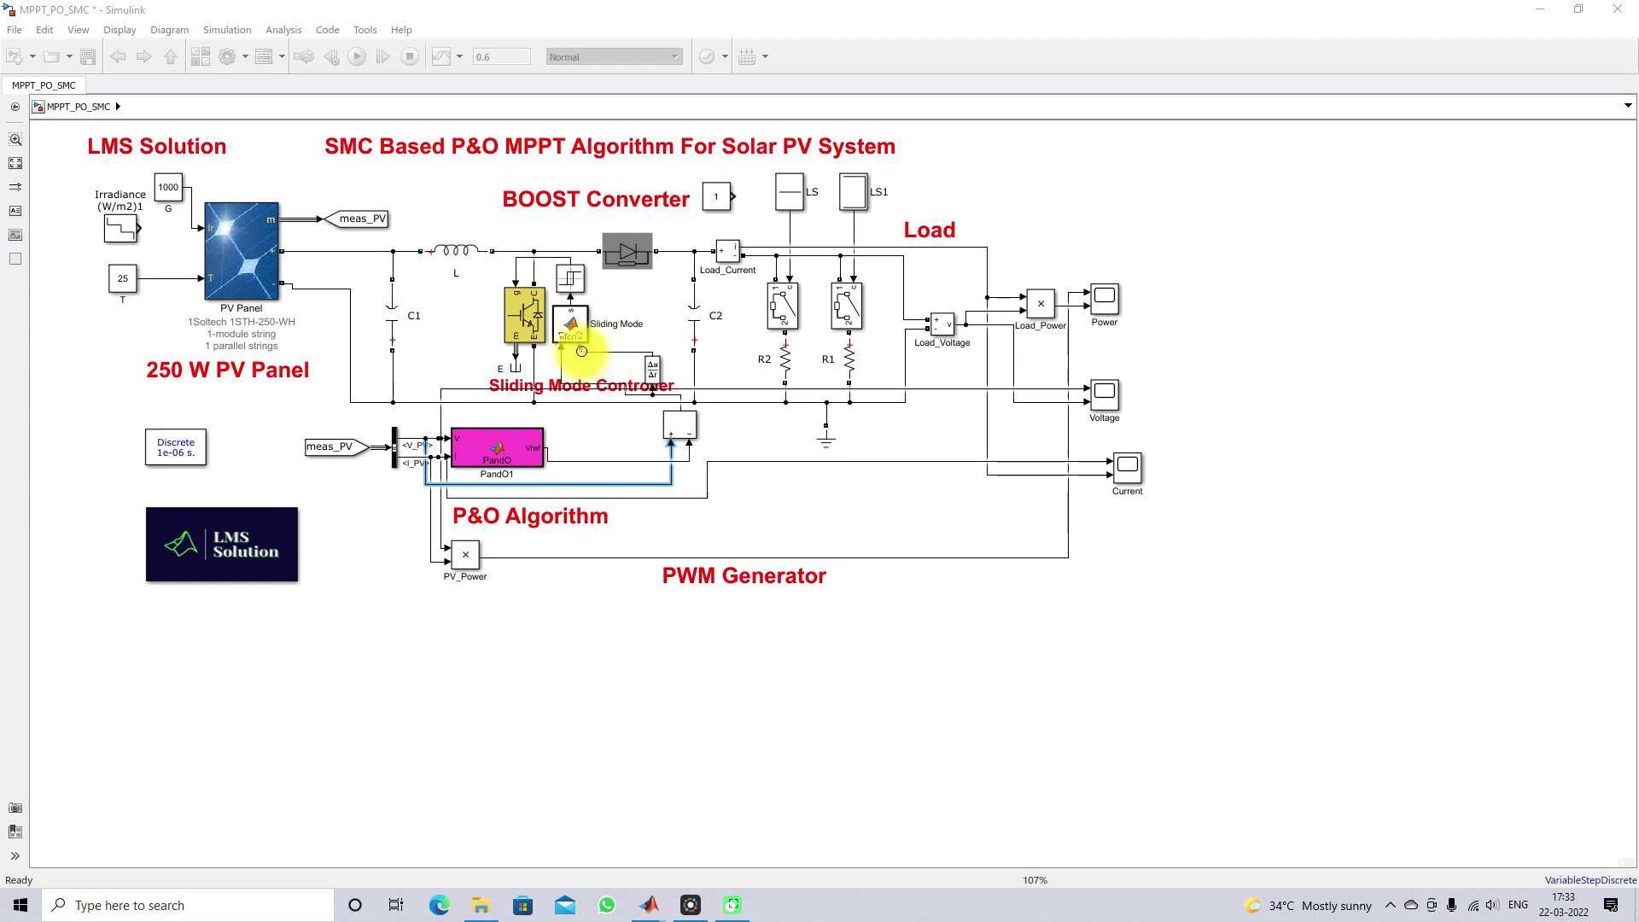
# Delete the LS and LS1 lines and connect constant 1 to both load switches.
pyautogui.click(790, 229)
pyautogui.press('Delete')
pyautogui.click(854, 229)
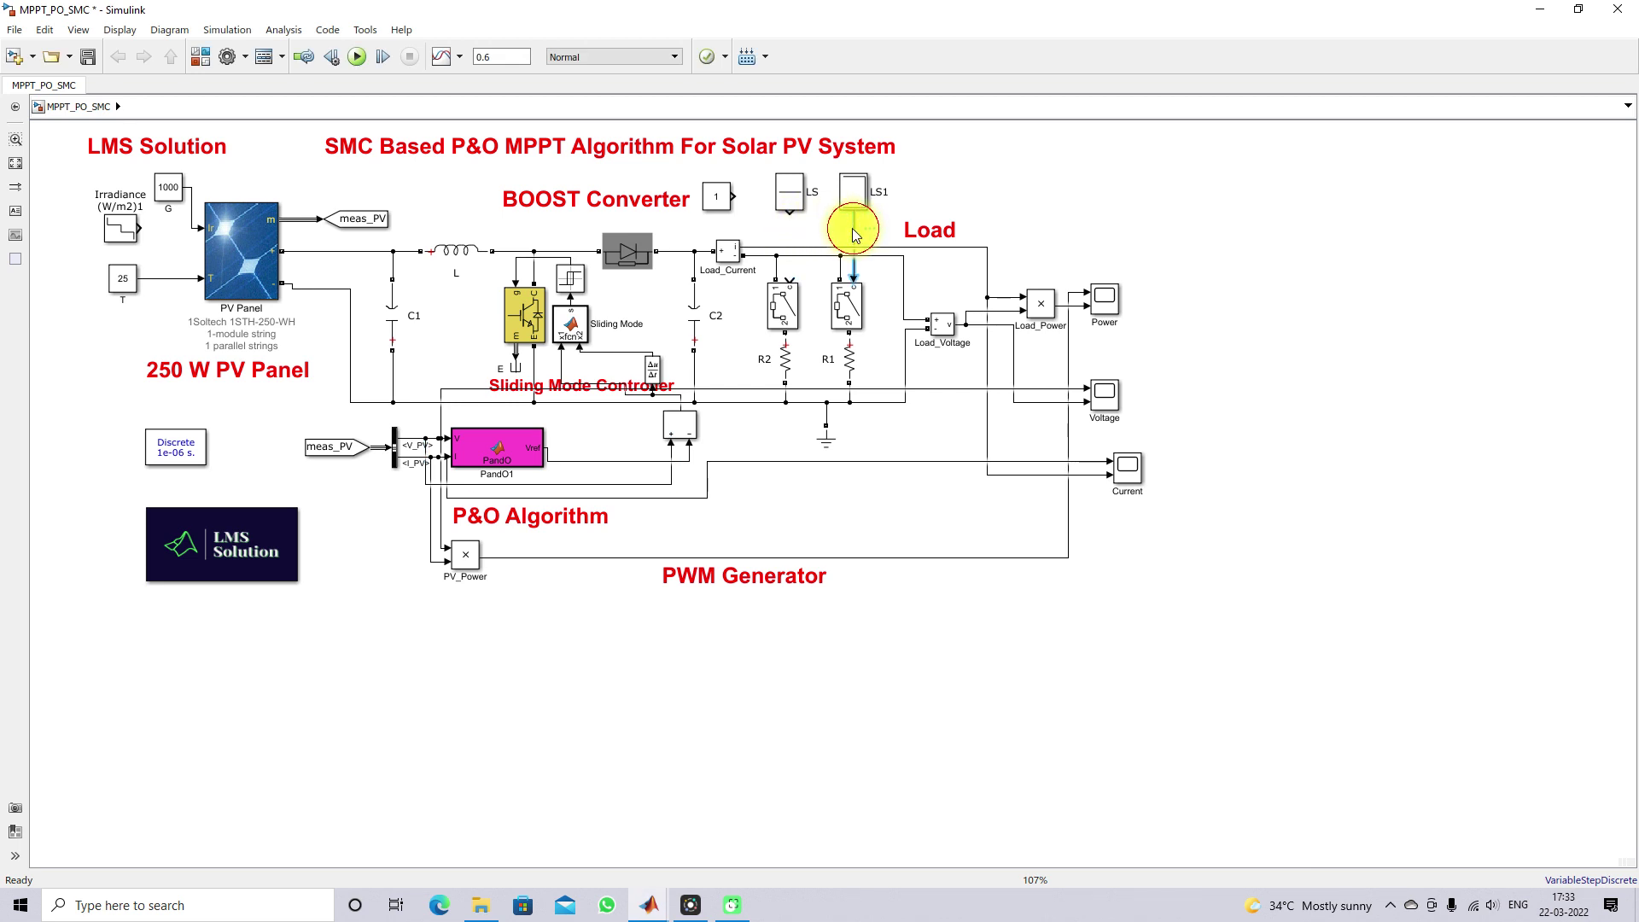
pyautogui.press('Delete')
pyautogui.moveTo(734, 196); pyautogui.dragTo(848, 280)
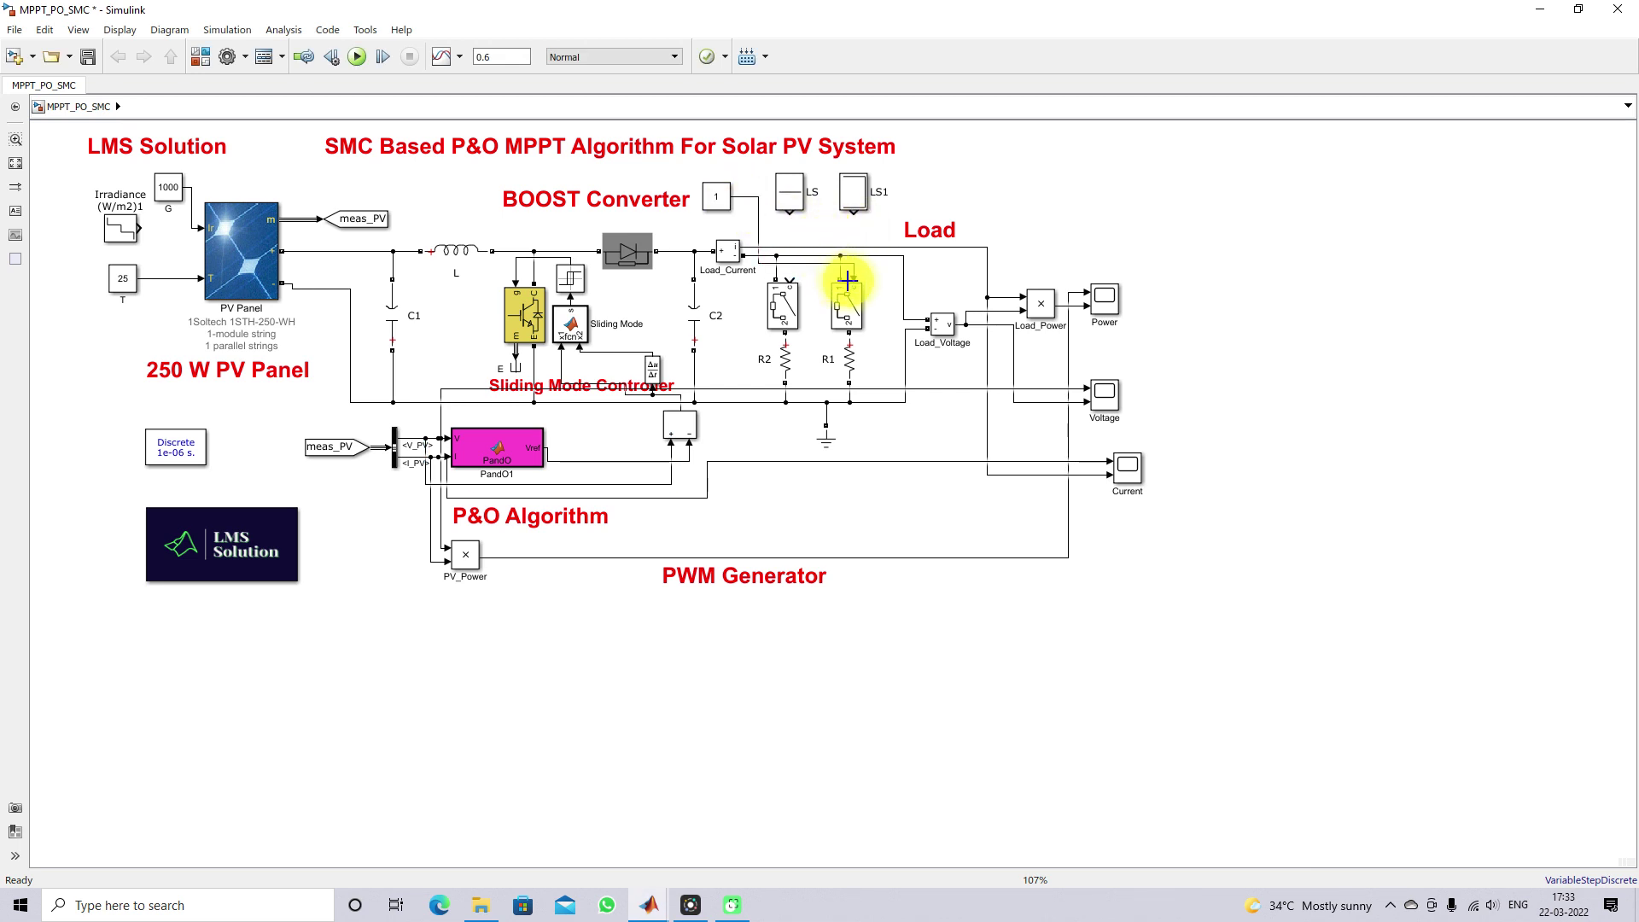
# Replace the 1000 constant with the Irradiance stair source stepping 1000, 800, 600, 400 W/m² every 0.2 s.
pyautogui.click(191, 213)
pyautogui.press('Delete')
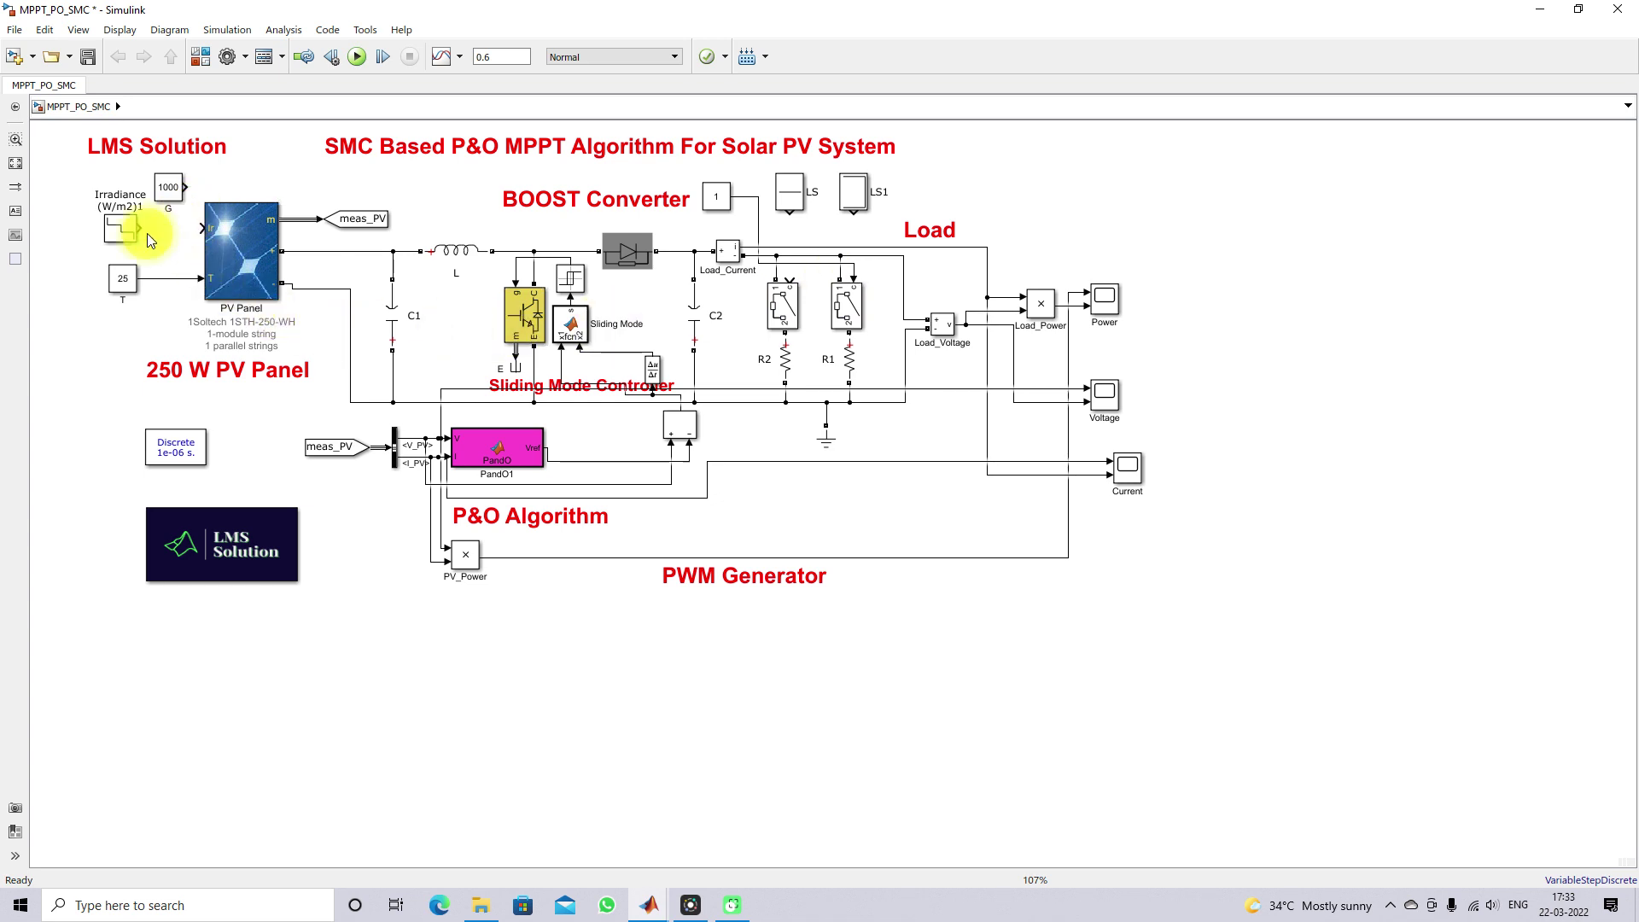
pyautogui.moveTo(139, 228); pyautogui.dragTo(209, 228)
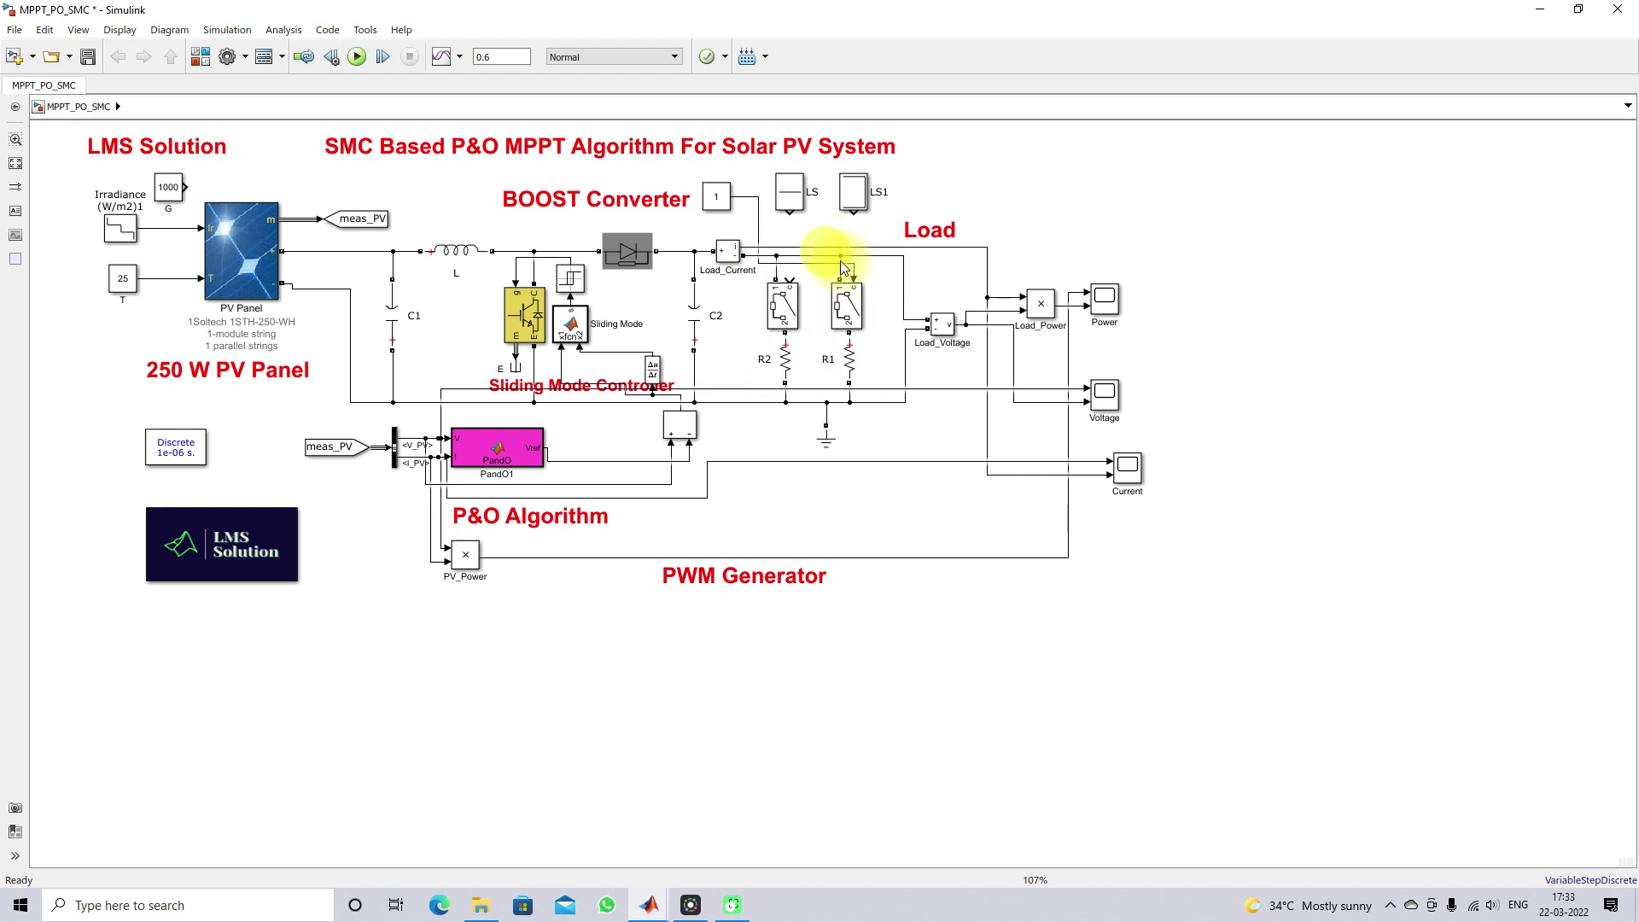
pyautogui.doubleClick(119, 234)
pyautogui.tripleClick(274, 206)
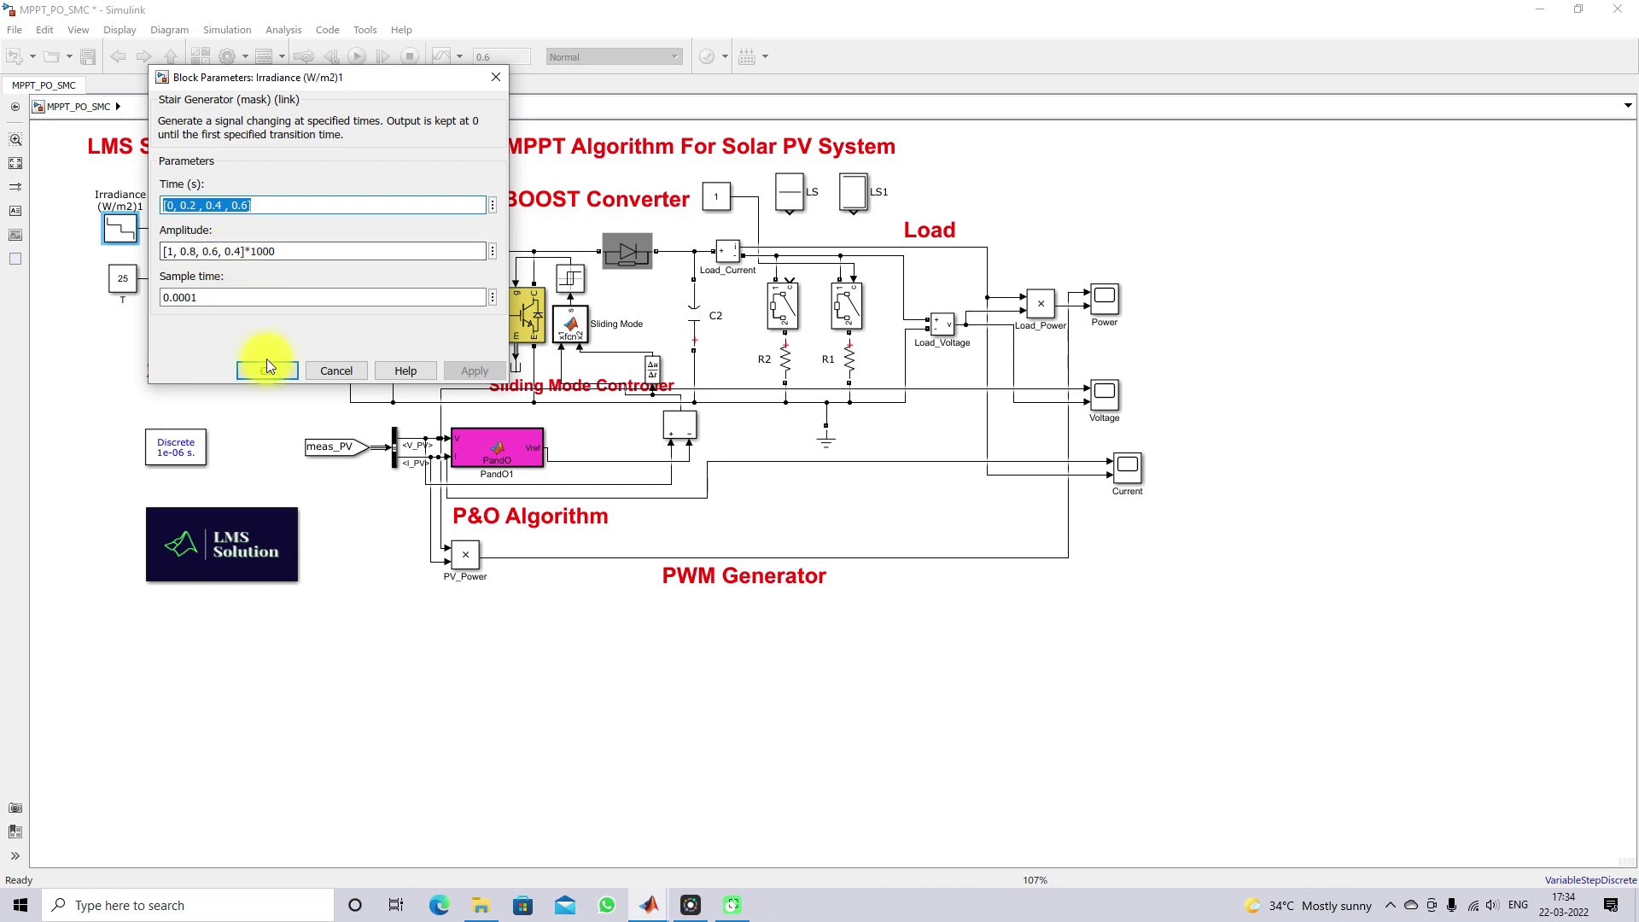
pyautogui.click(287, 375)
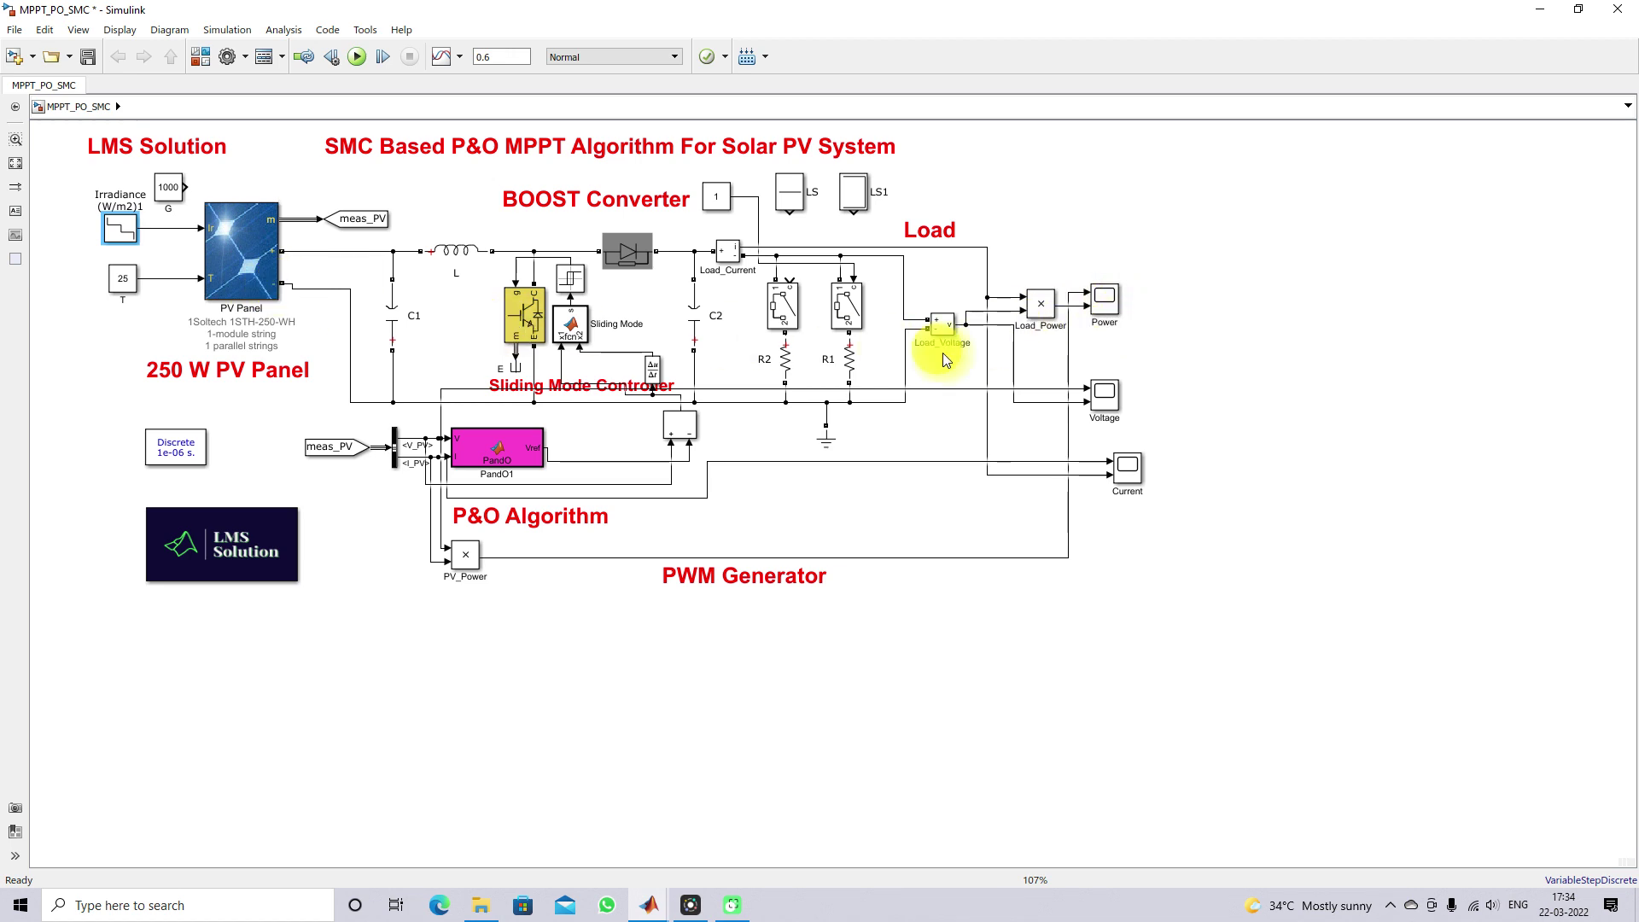
# Open the Power, Current and Voltage scopes, place Power at the right, and run to 0.6 s.
pyautogui.click(1110, 312)
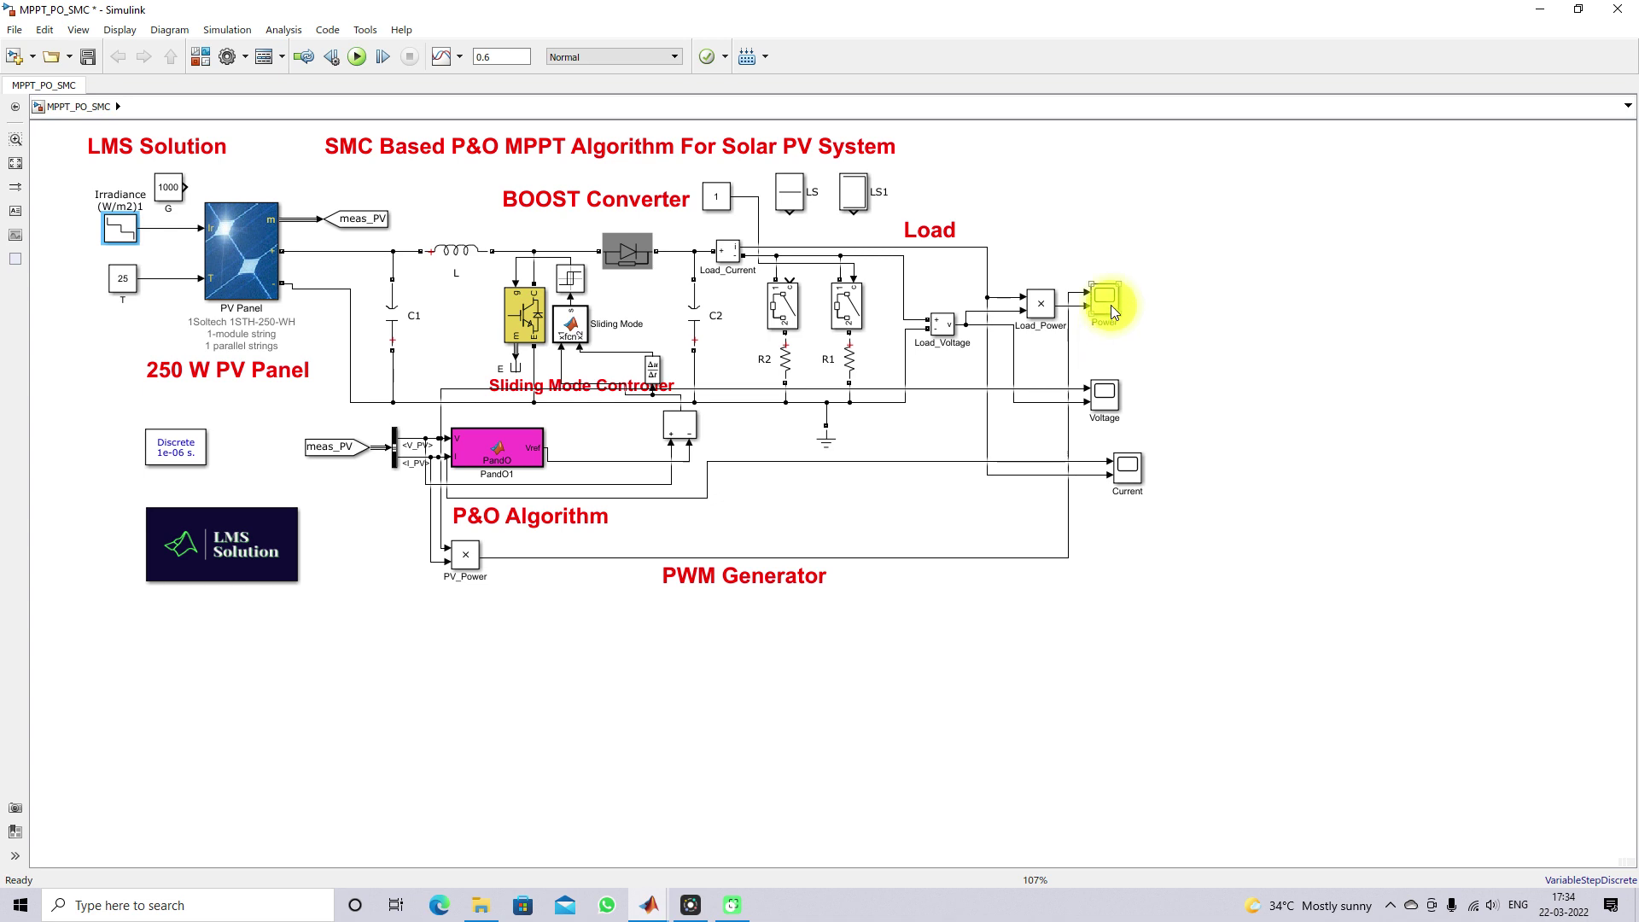
pyautogui.doubleClick(1110, 304)
pyautogui.moveTo(673, 879)
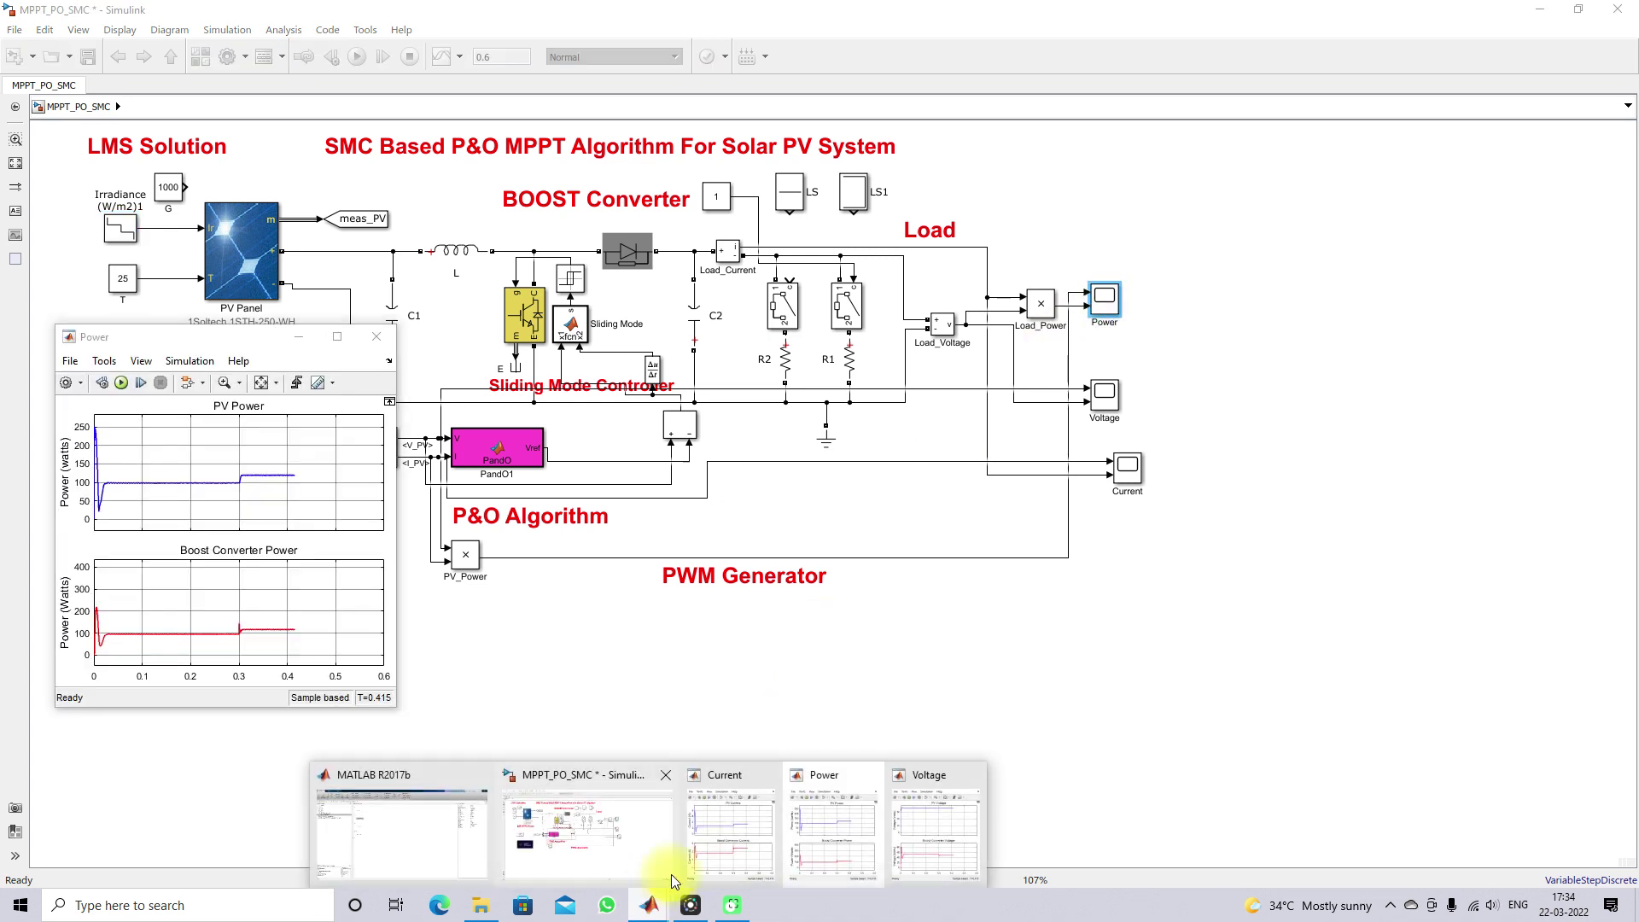
pyautogui.click(731, 828)
pyautogui.click(943, 819)
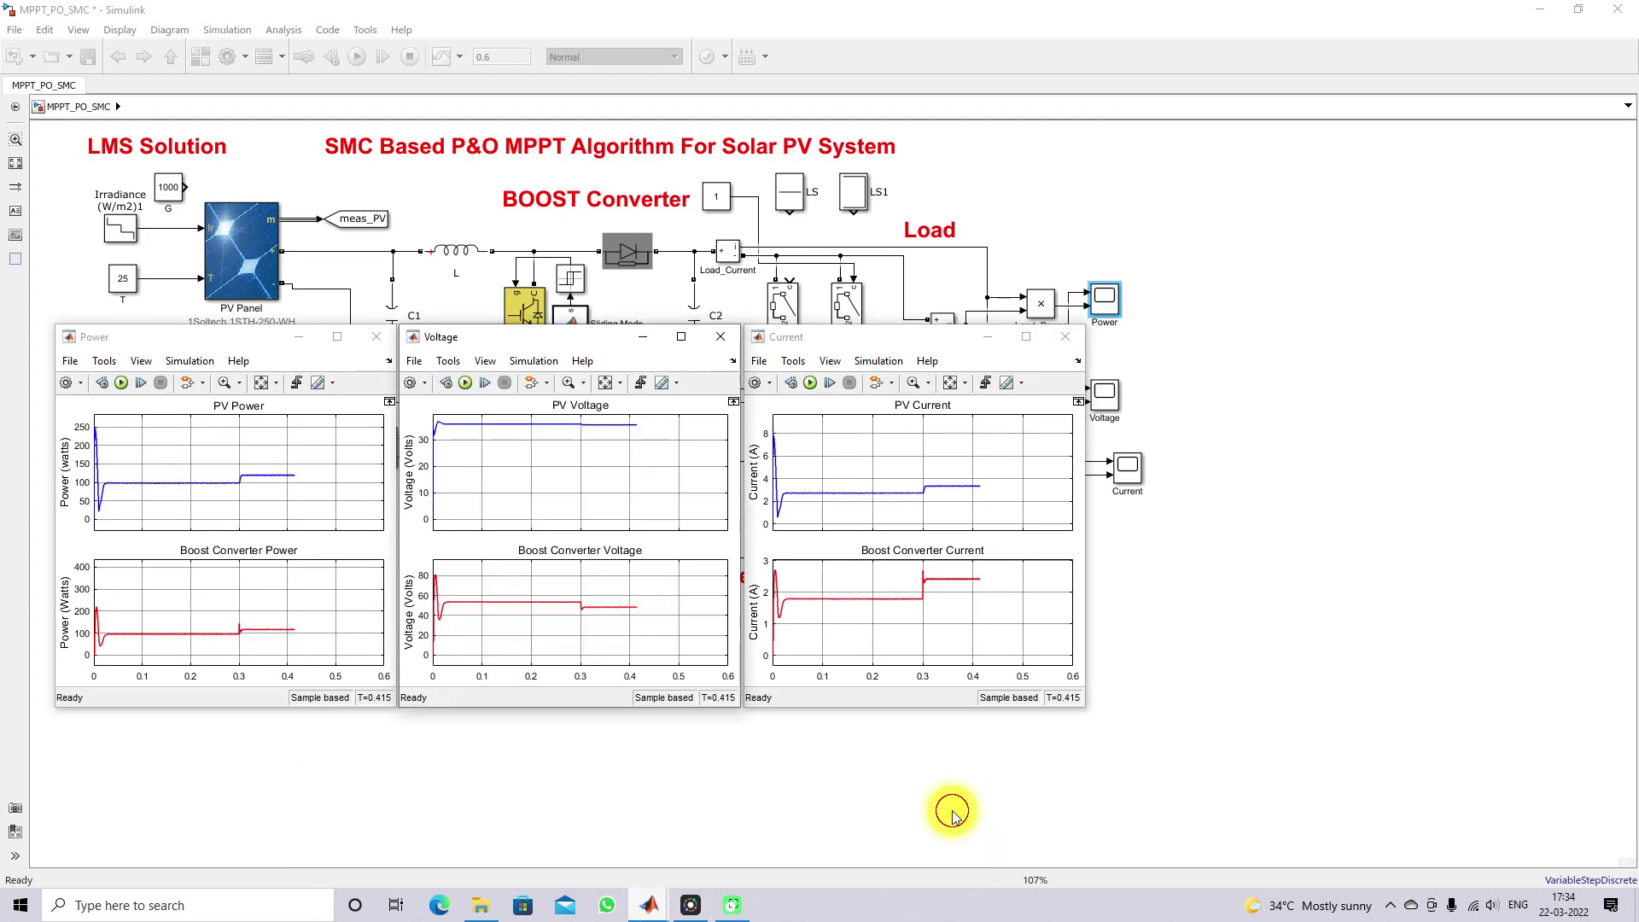
pyautogui.click(239, 360)
pyautogui.click(239, 360)
pyautogui.moveTo(236, 340); pyautogui.dragTo(1267, 343)
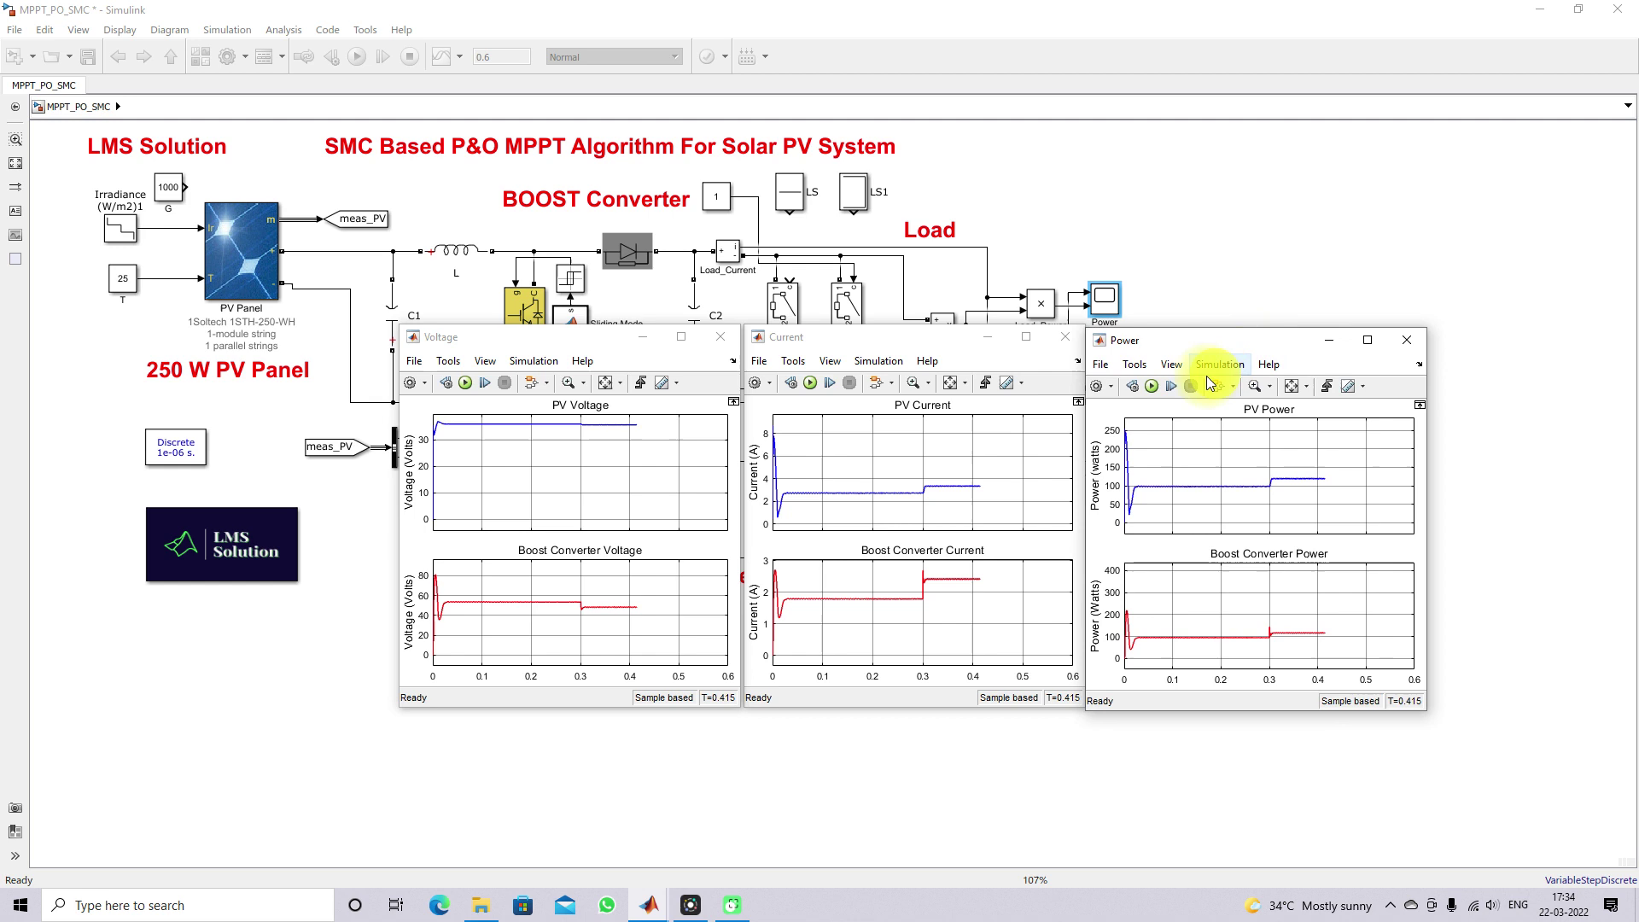
pyautogui.click(1152, 387)
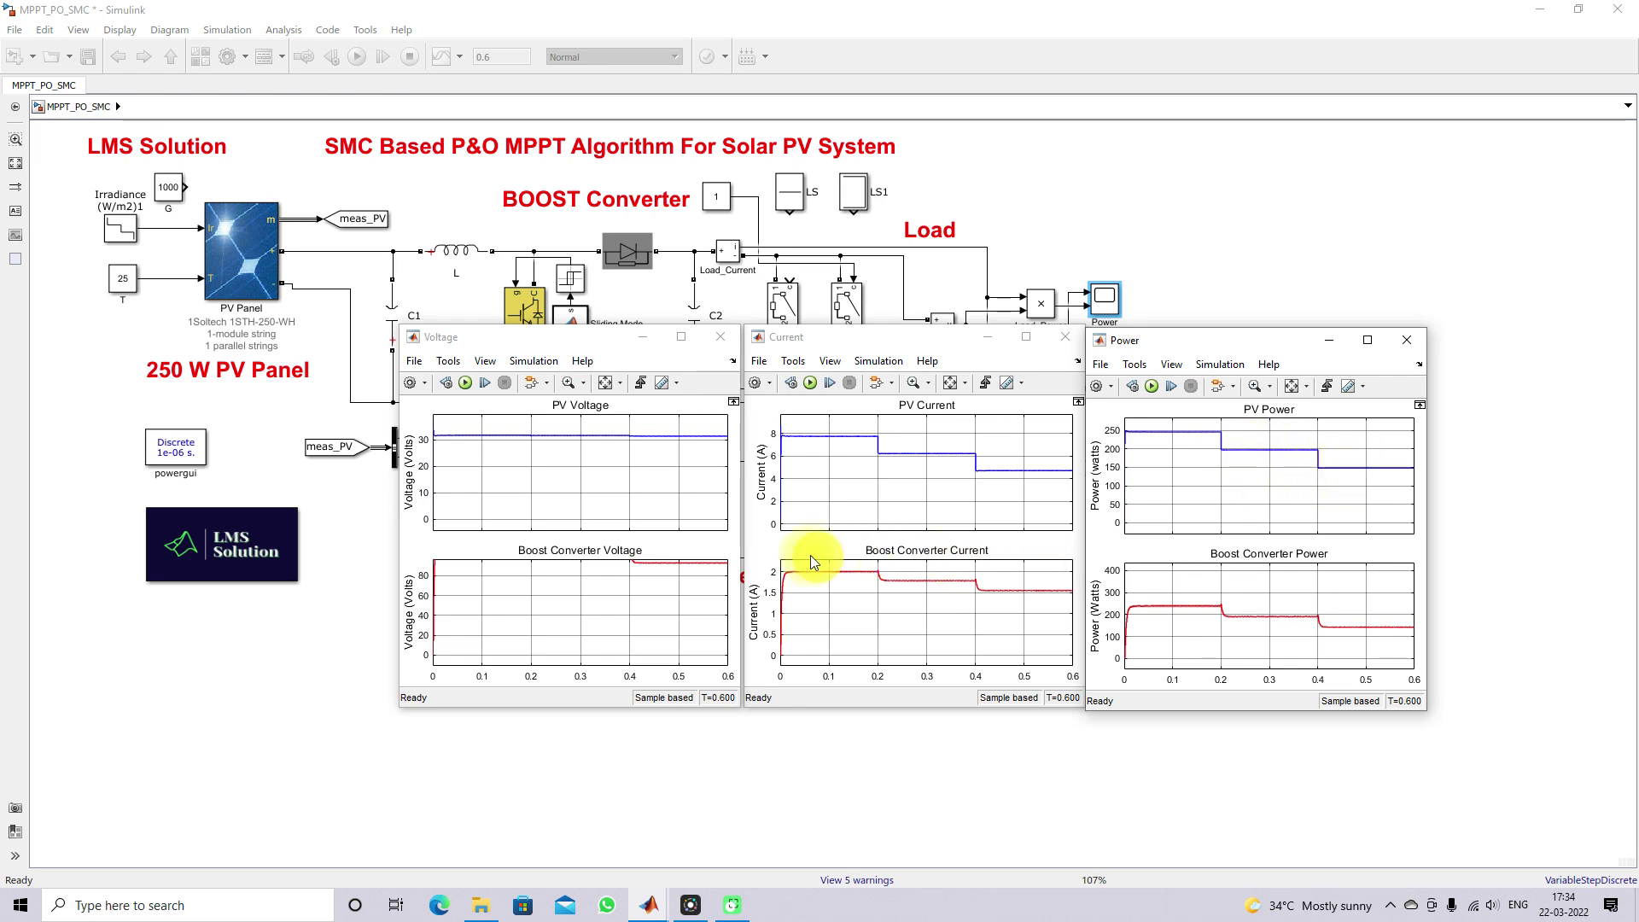
pyautogui.click(602, 387)
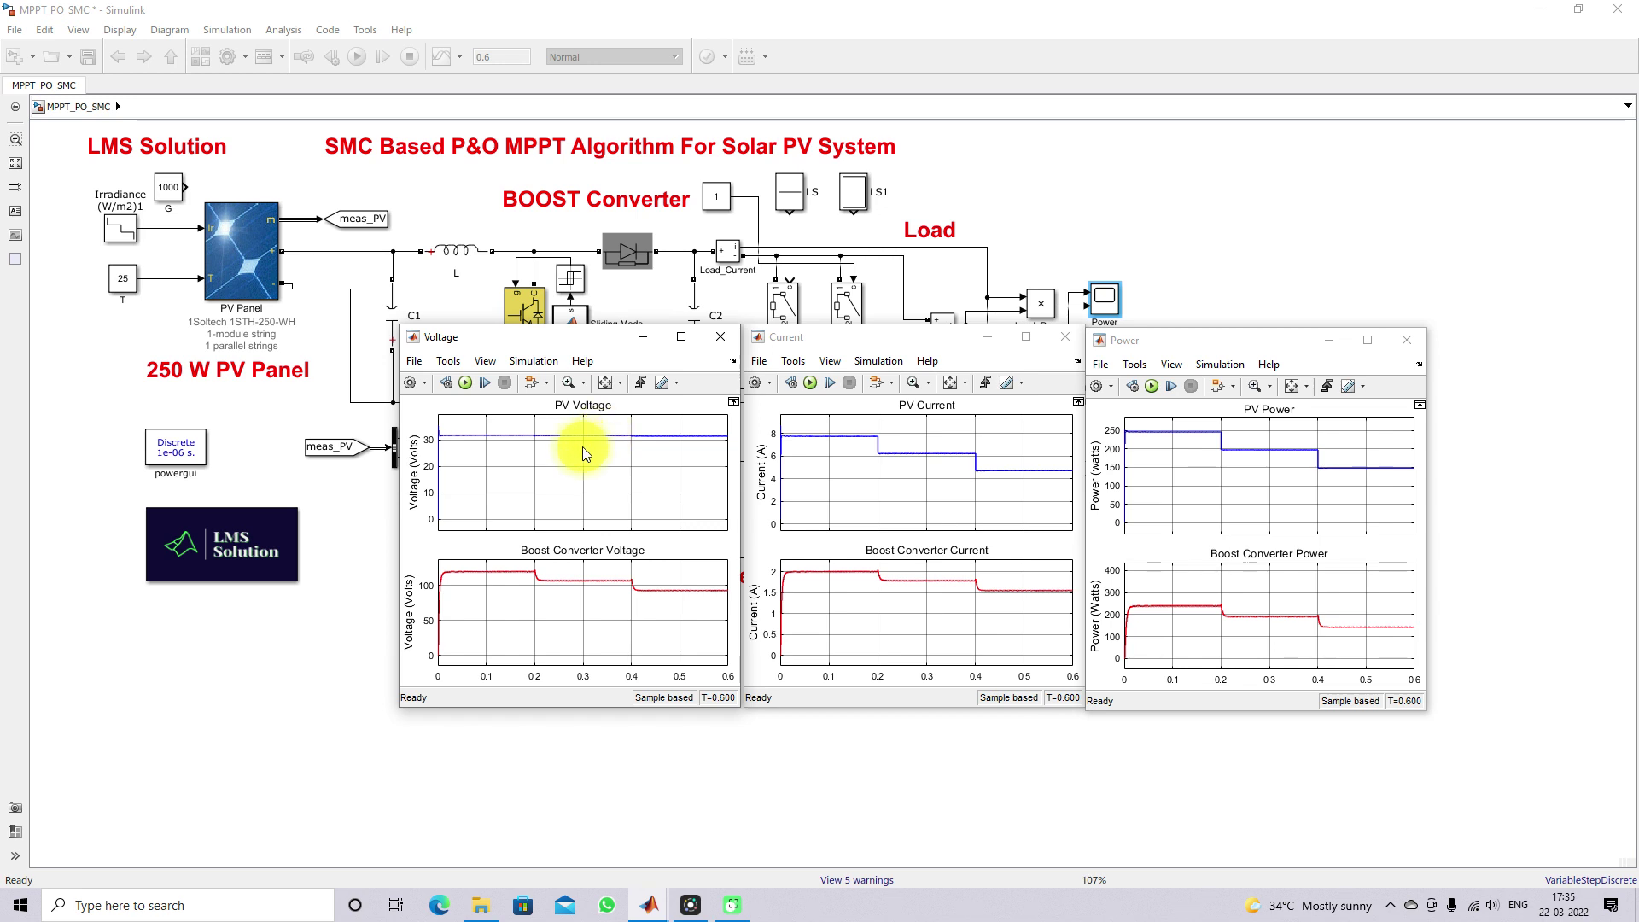
pyautogui.press('F12')
pyautogui.moveTo(582, 447); pyautogui.dragTo(630, 438)
pyautogui.moveTo(557, 589)
pyautogui.mouseDown()
pyautogui.moveTo(577, 615)
pyautogui.moveTo(636, 575)
pyautogui.mouseUp()
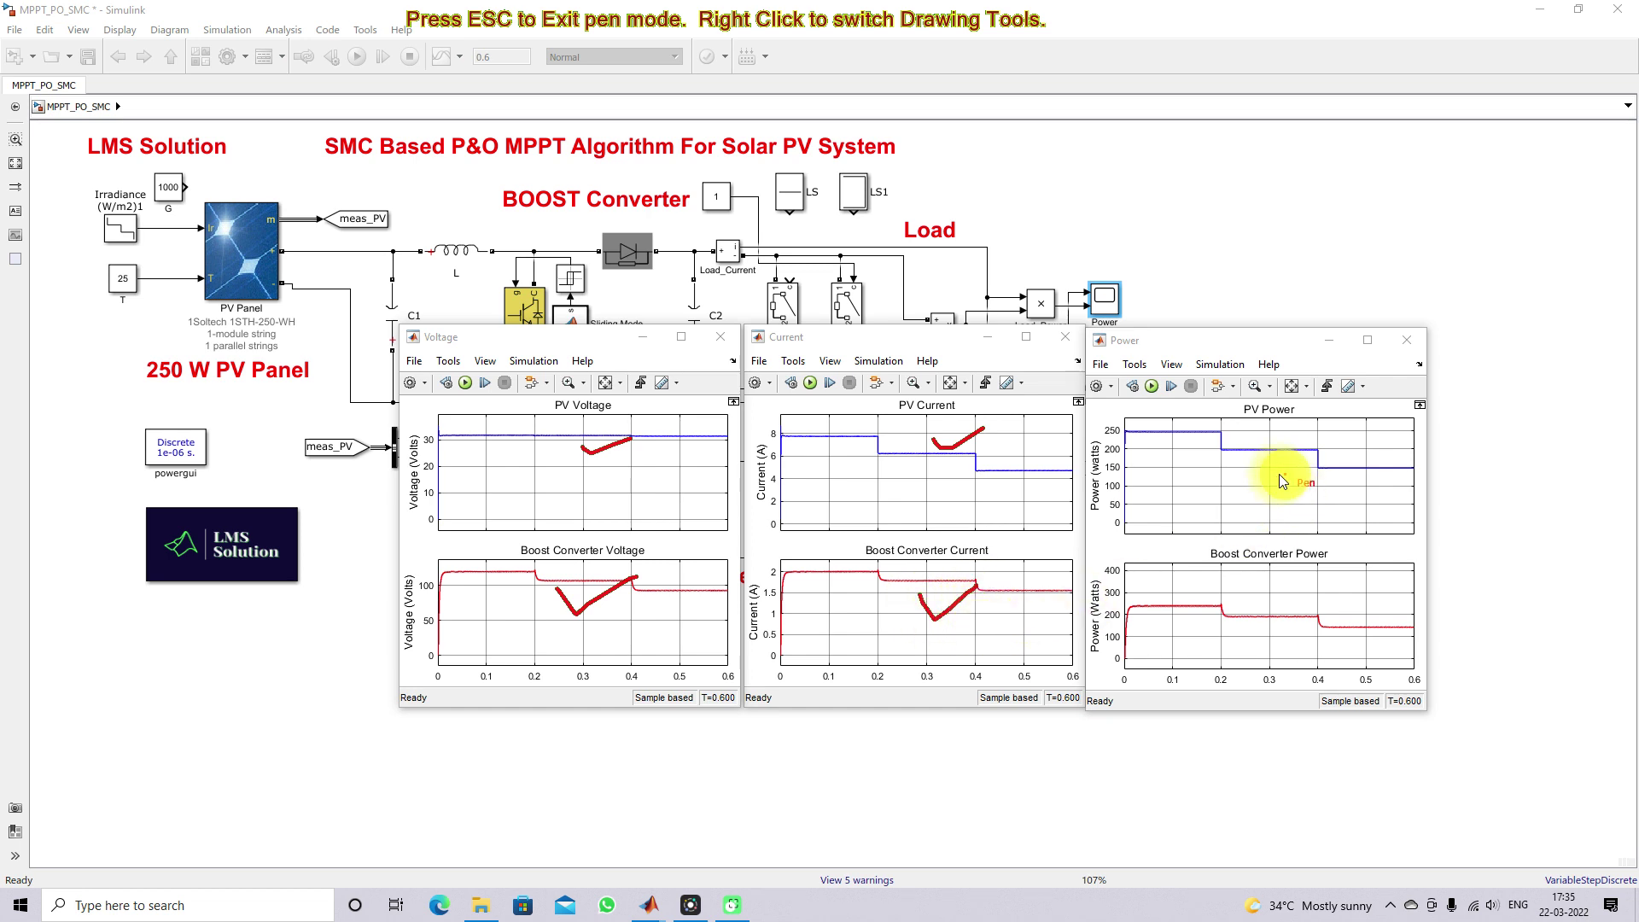
pyautogui.moveTo(1274, 480); pyautogui.dragTo(1310, 457)
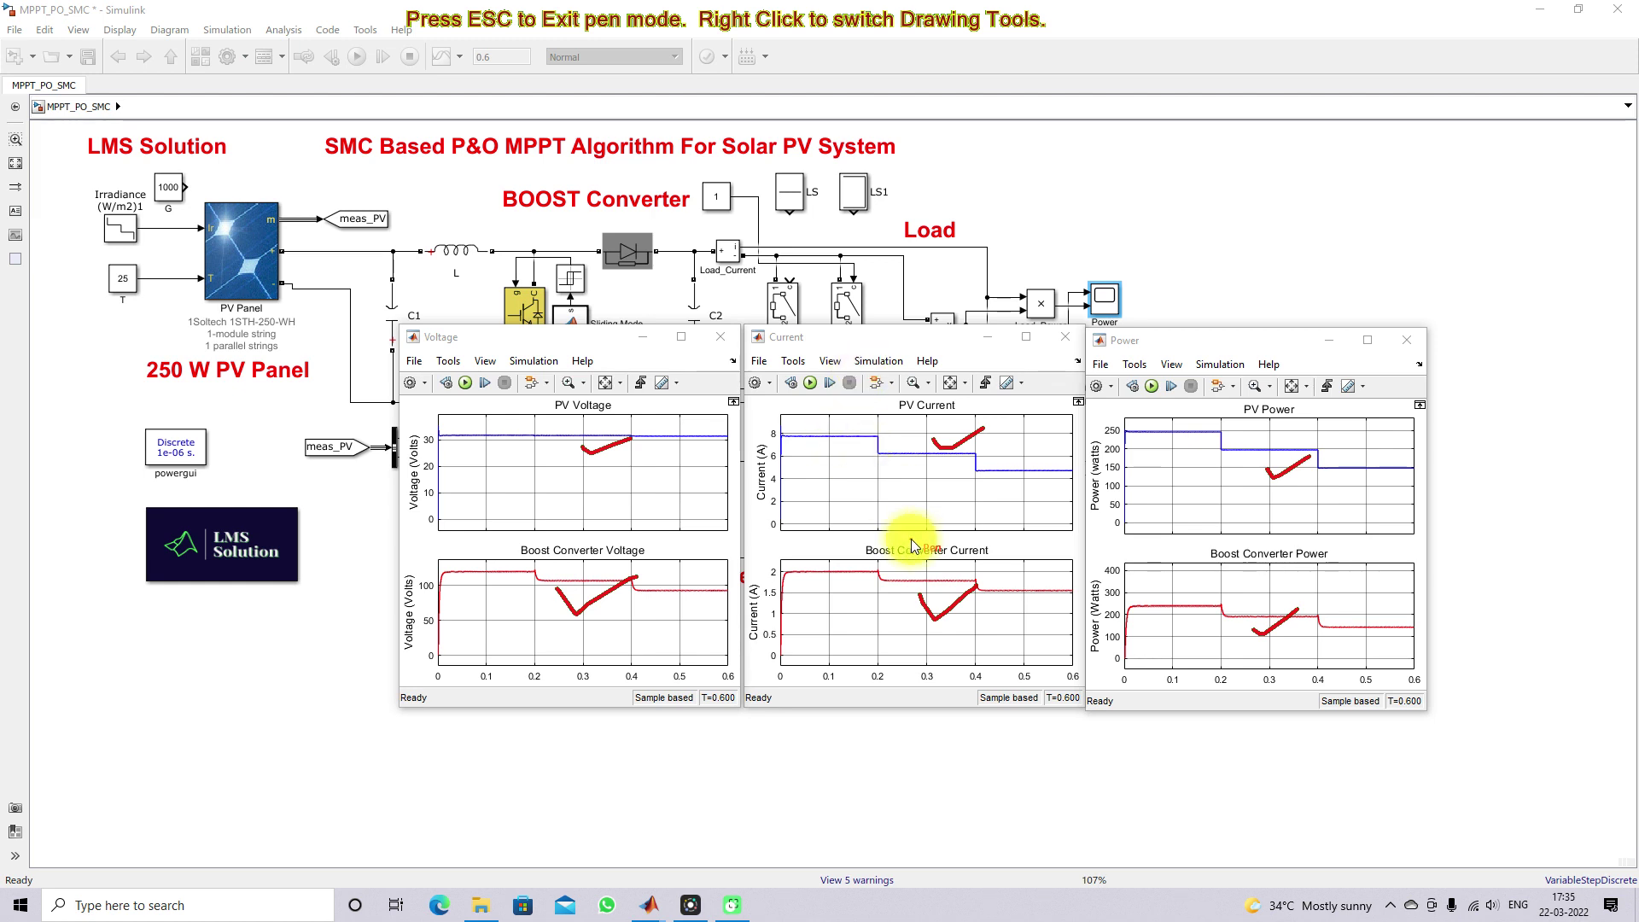
pyautogui.press('Escape')
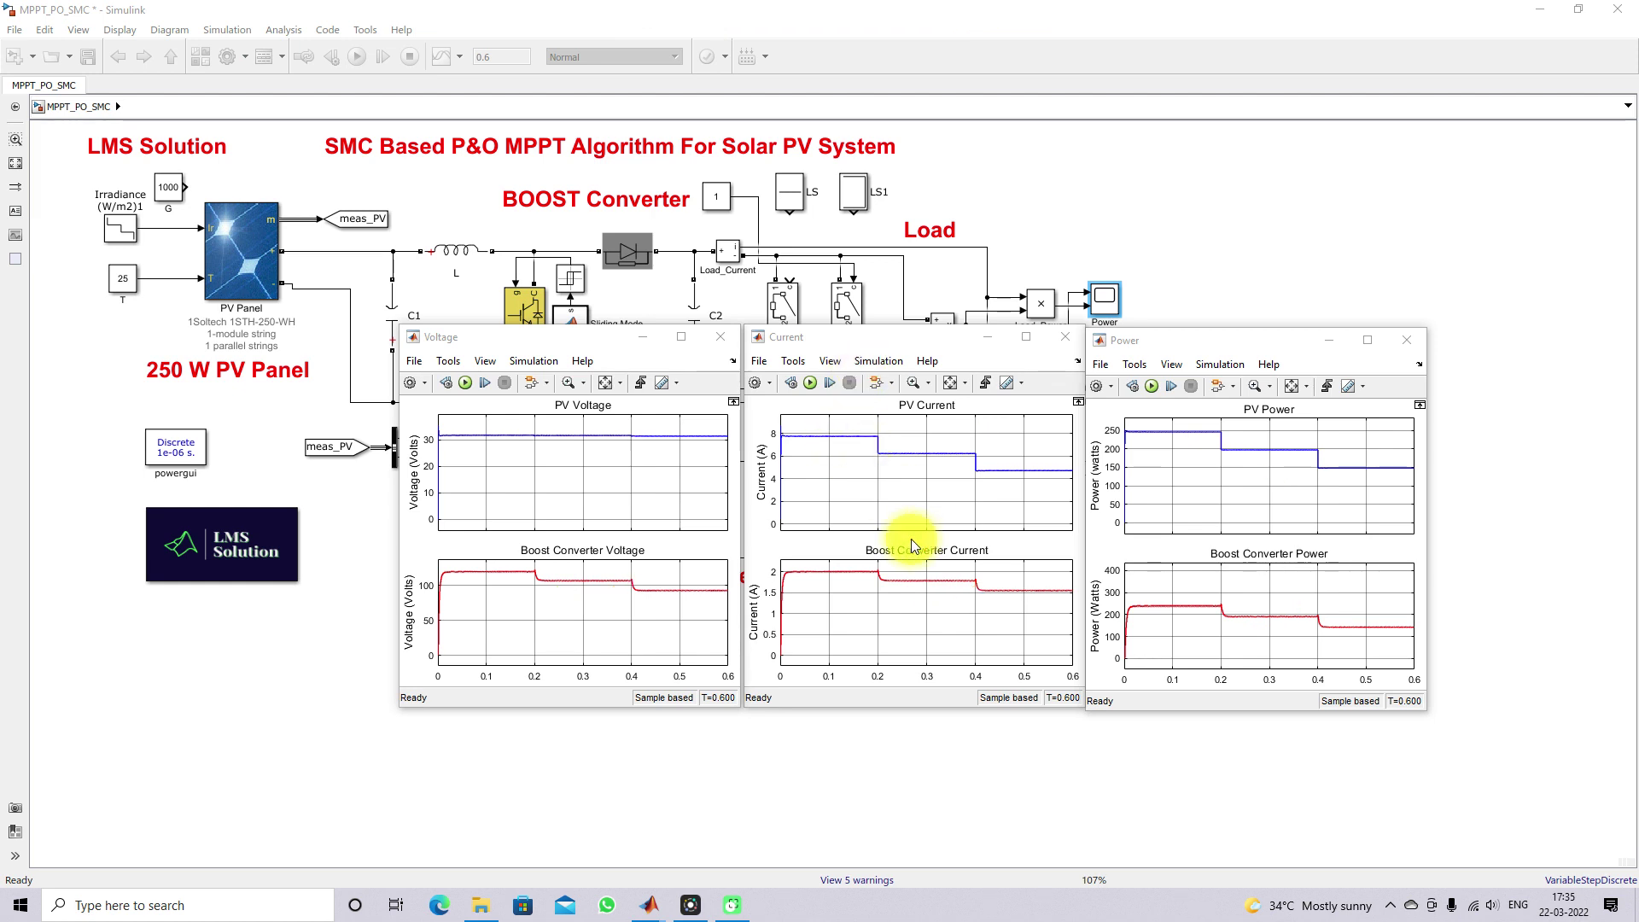
pyautogui.click(168, 229)
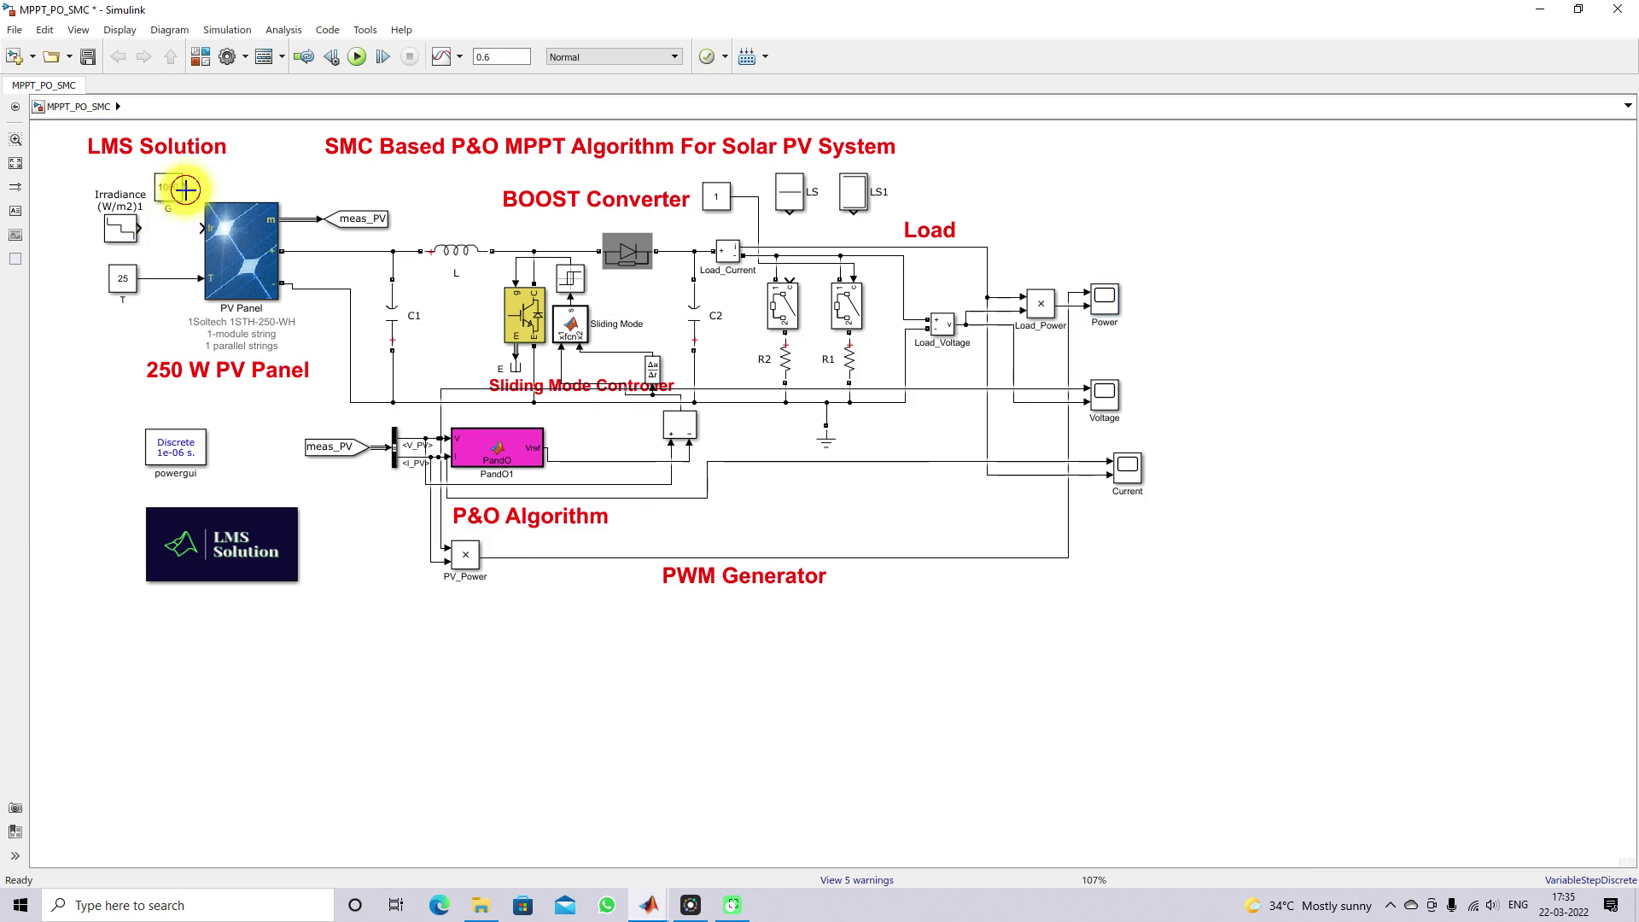
# Remove the constant 1 line and wire LS to the R2 switch and LS1 to the R1 switch.
pyautogui.click(158, 186)
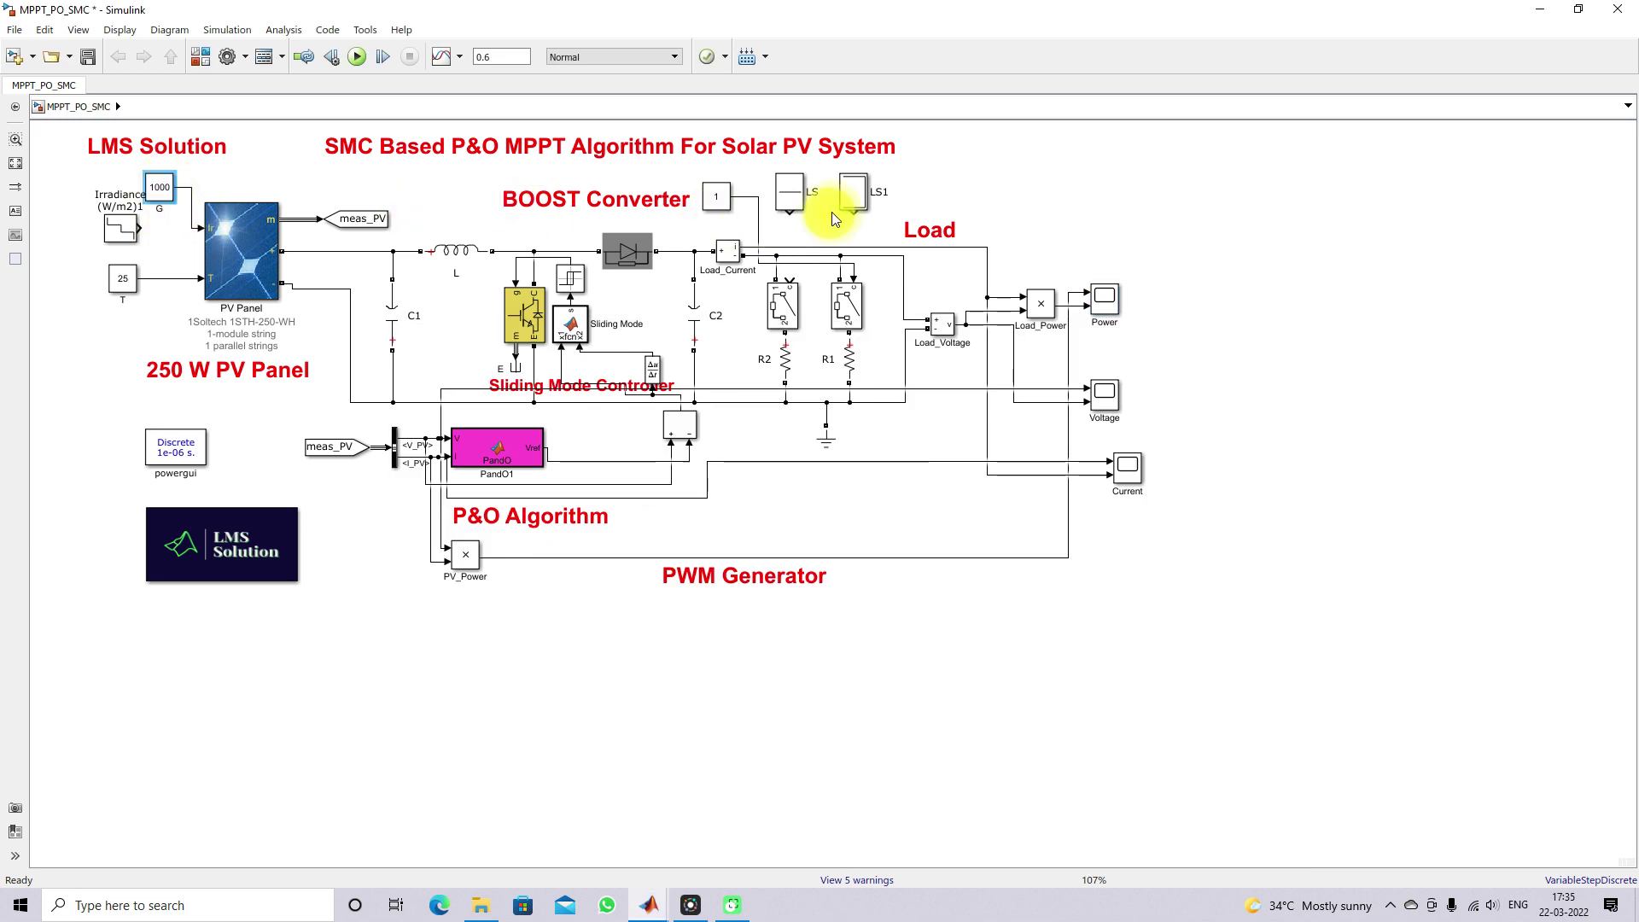
pyautogui.click(757, 217)
pyautogui.press('Delete')
pyautogui.moveTo(795, 210); pyautogui.dragTo(790, 282)
pyautogui.moveTo(853, 224); pyautogui.dragTo(853, 280)
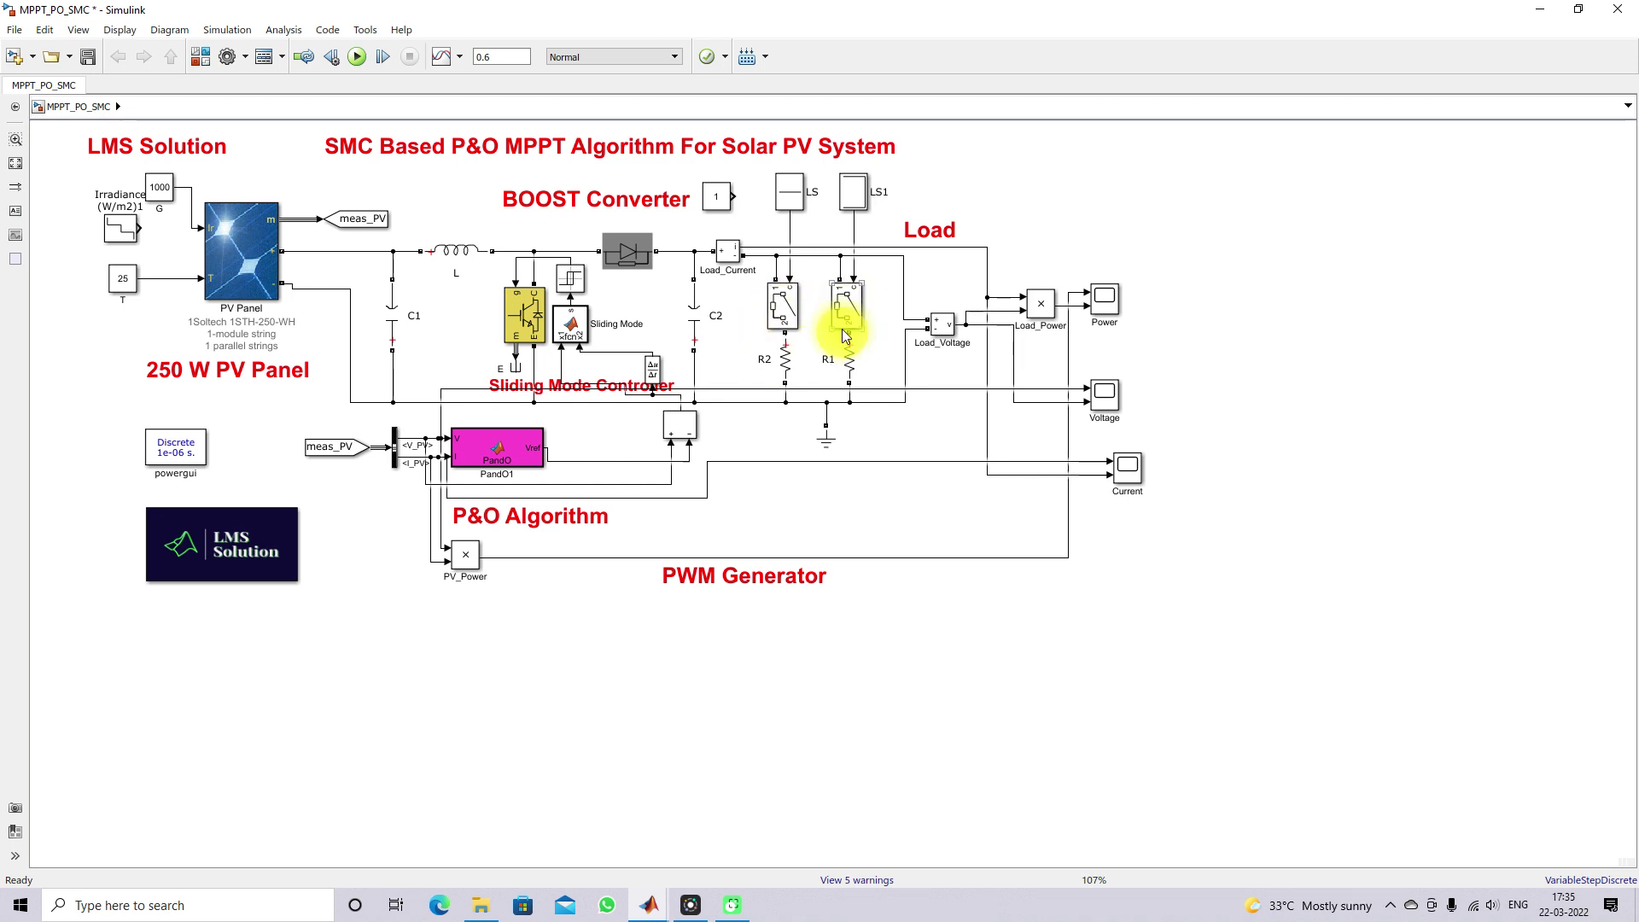
# Bring up the Current, Power and Voltage scopes and rerun the load-change simulation.
pyautogui.click(663, 908)
pyautogui.click(729, 852)
pyautogui.click(651, 903)
pyautogui.click(832, 828)
pyautogui.click(649, 904)
pyautogui.click(956, 811)
pyautogui.click(464, 383)
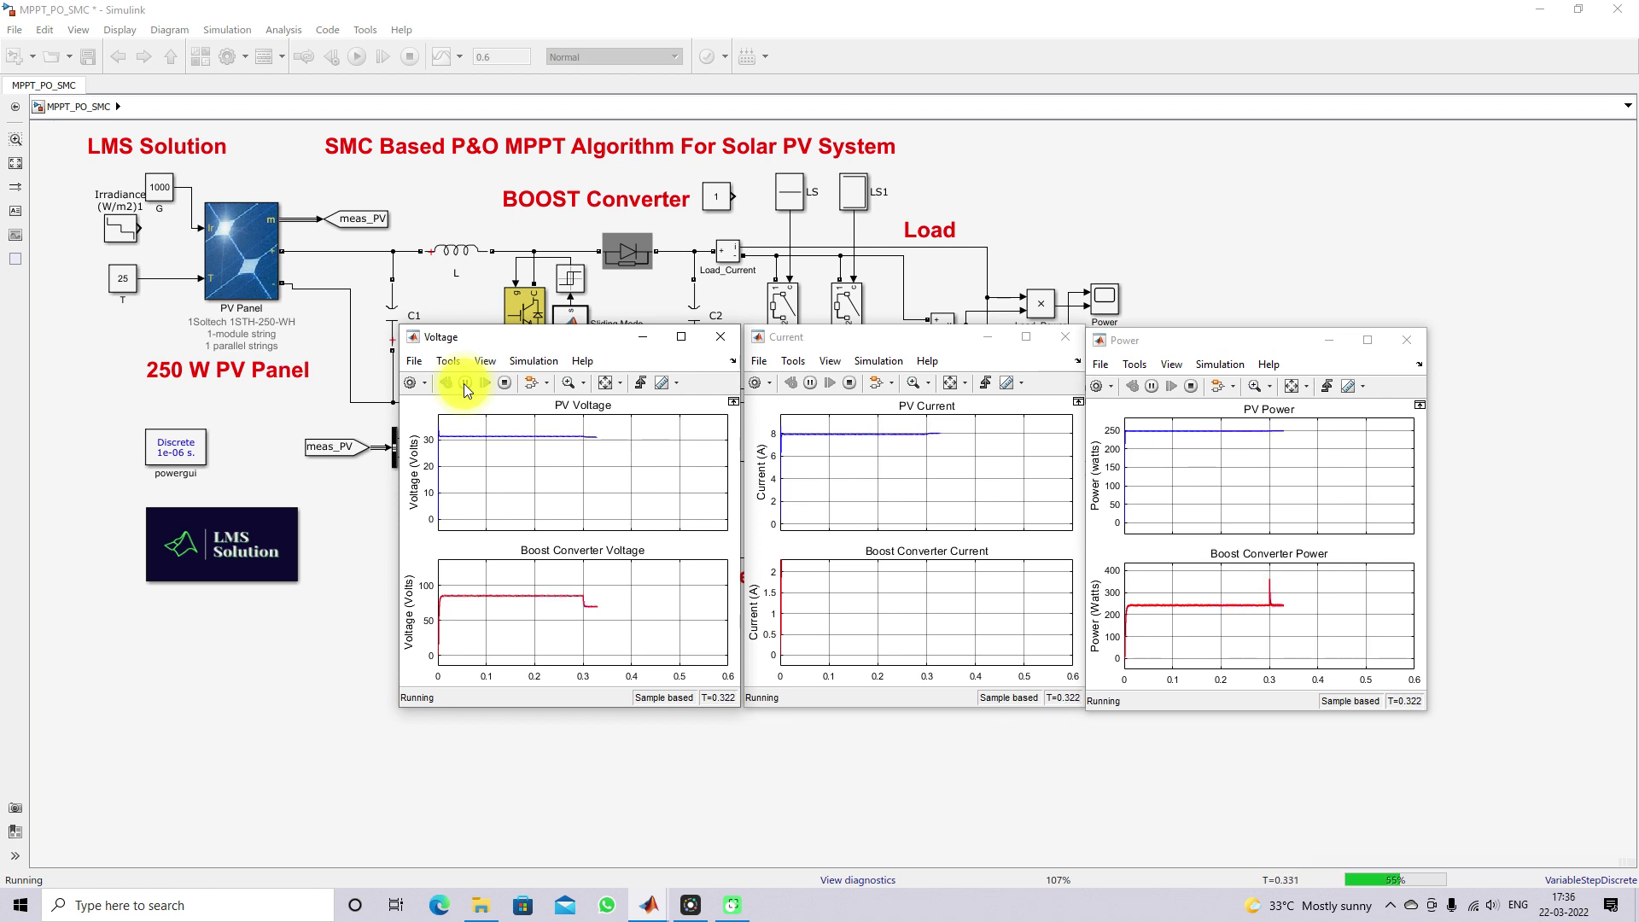
pyautogui.click(947, 383)
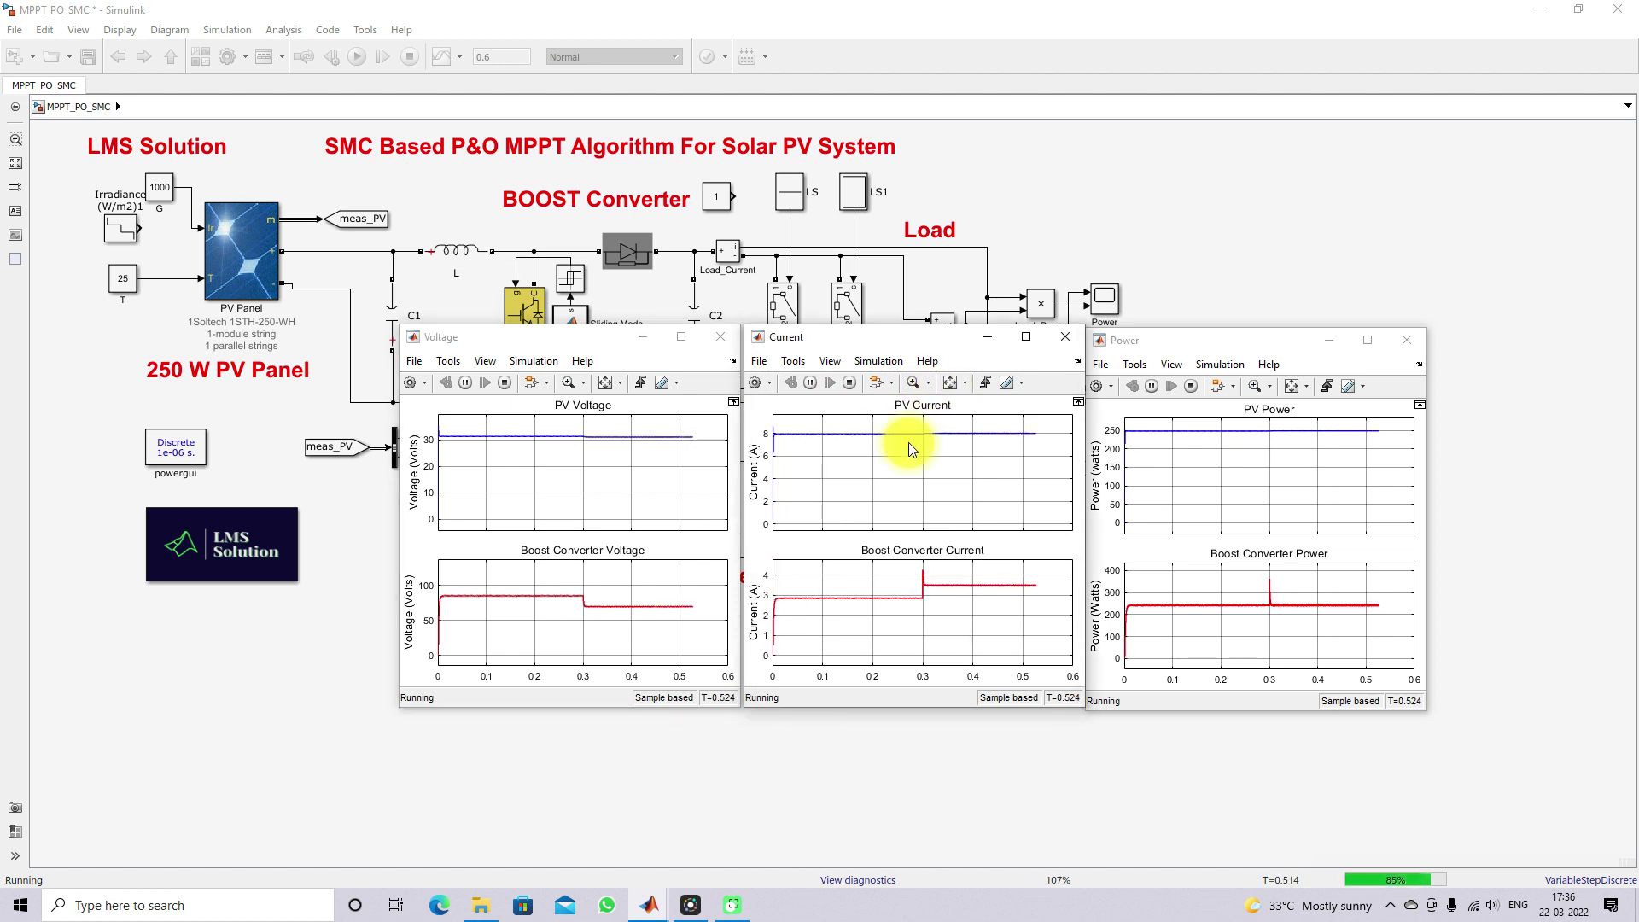
pyautogui.hotkey('ctrl', 'alt', 'd')
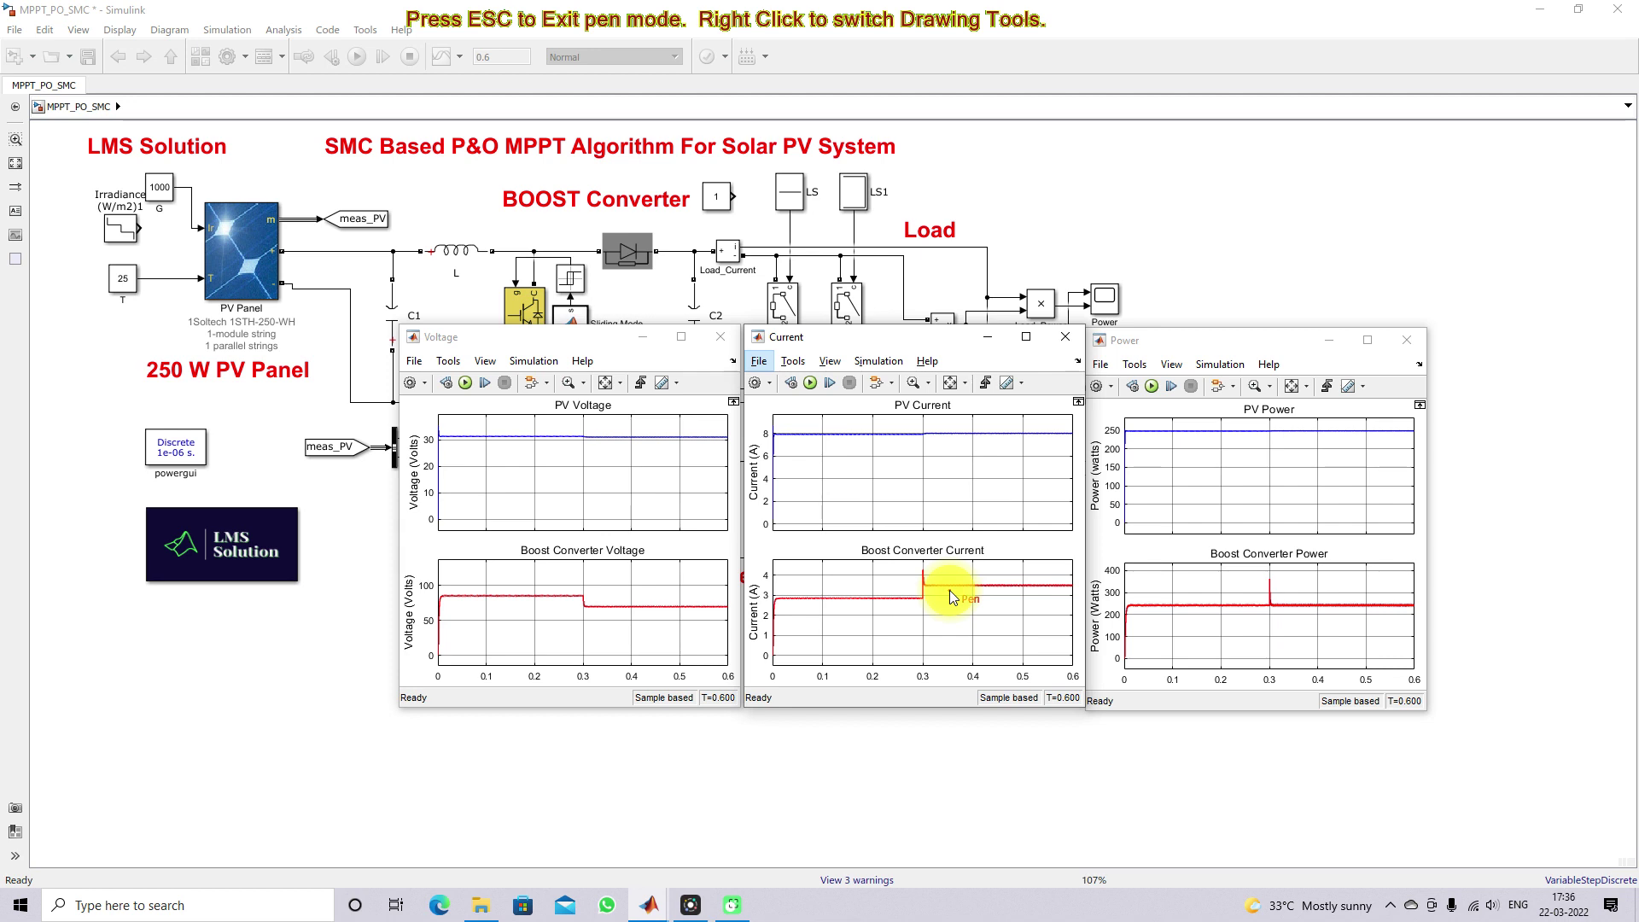
# Pen-mark the flat ~250 W PV power and the 0.3 s voltage and current changes, then clear the marks.
pyautogui.moveTo(1127, 442); pyautogui.dragTo(1143, 441)
pyautogui.click(1162, 441)
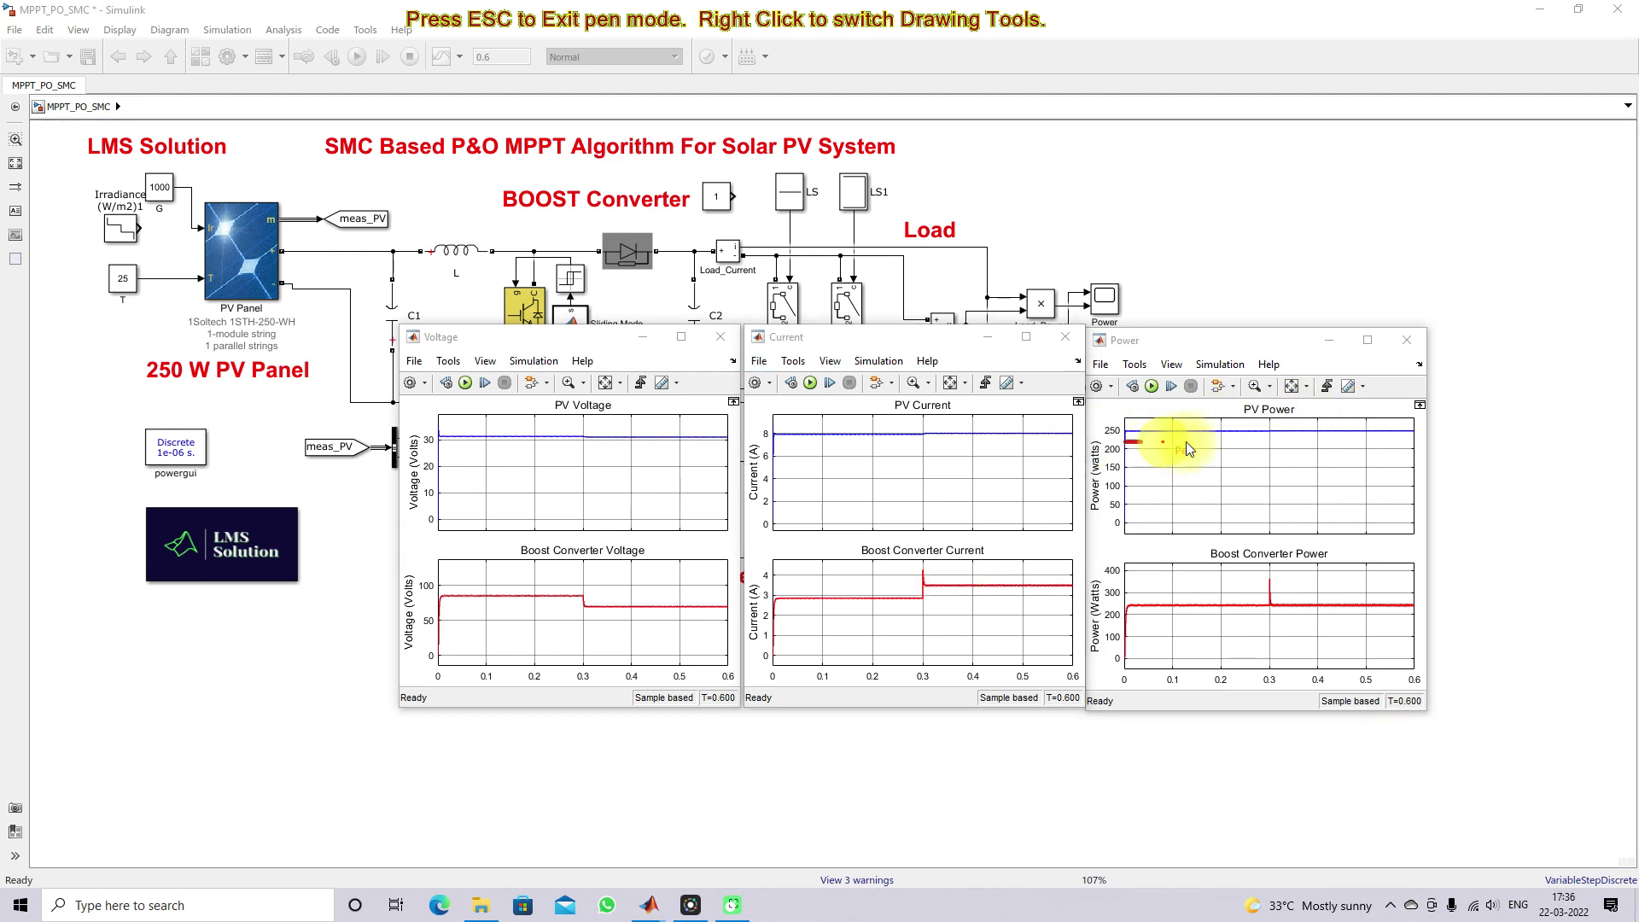
pyautogui.moveTo(1424, 431); pyautogui.dragTo(1191, 422)
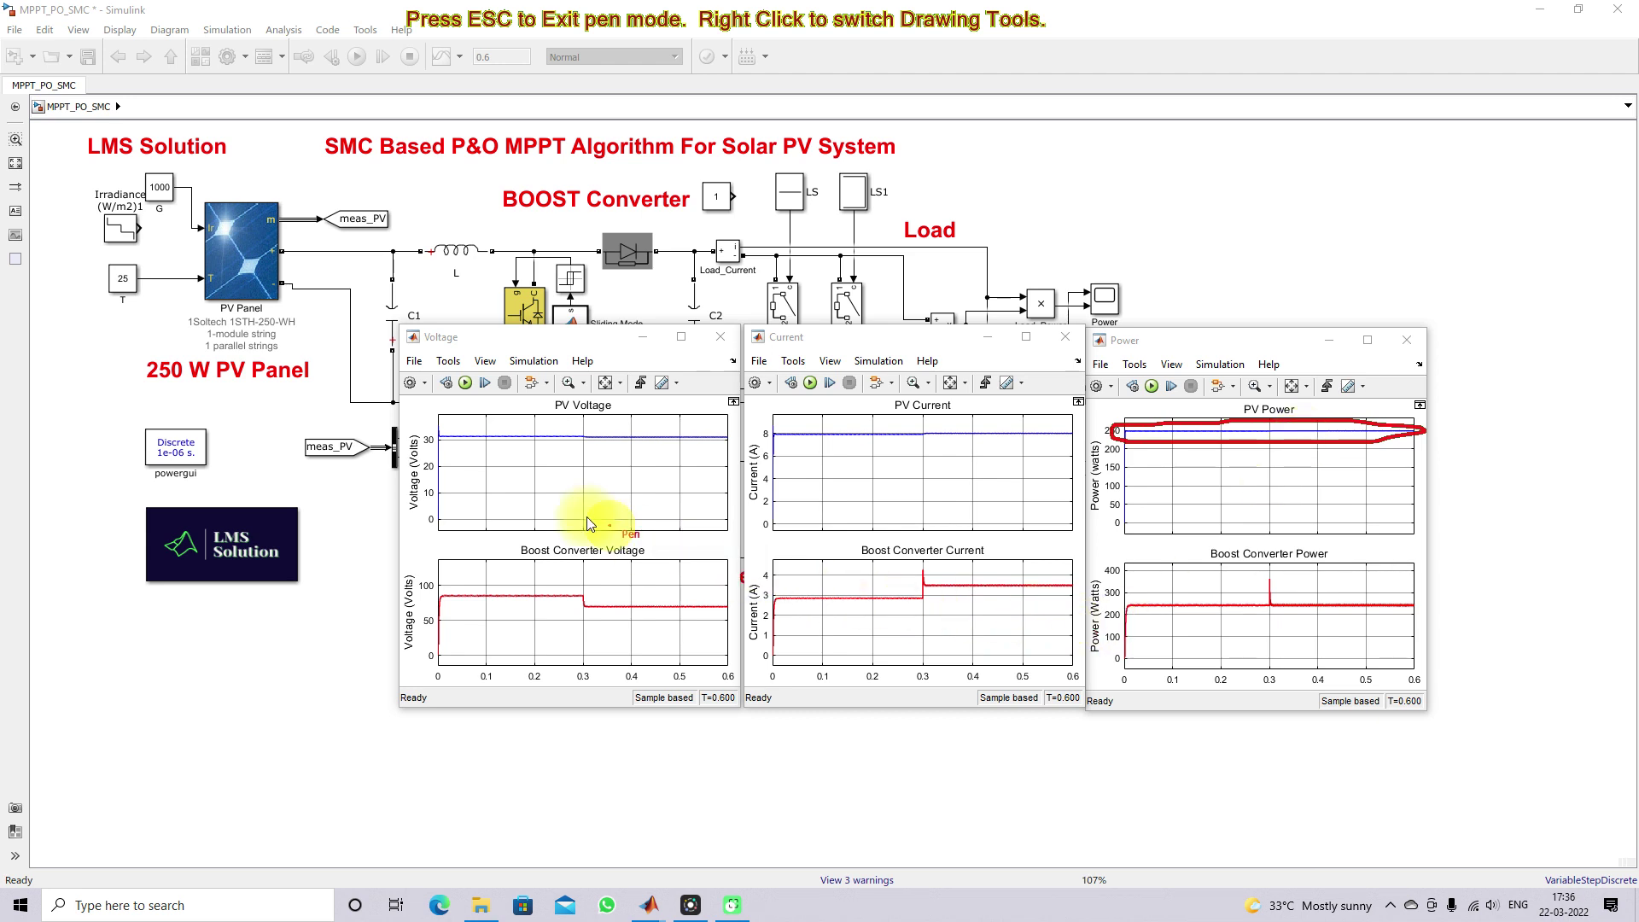
pyautogui.moveTo(570, 444); pyautogui.dragTo(616, 435)
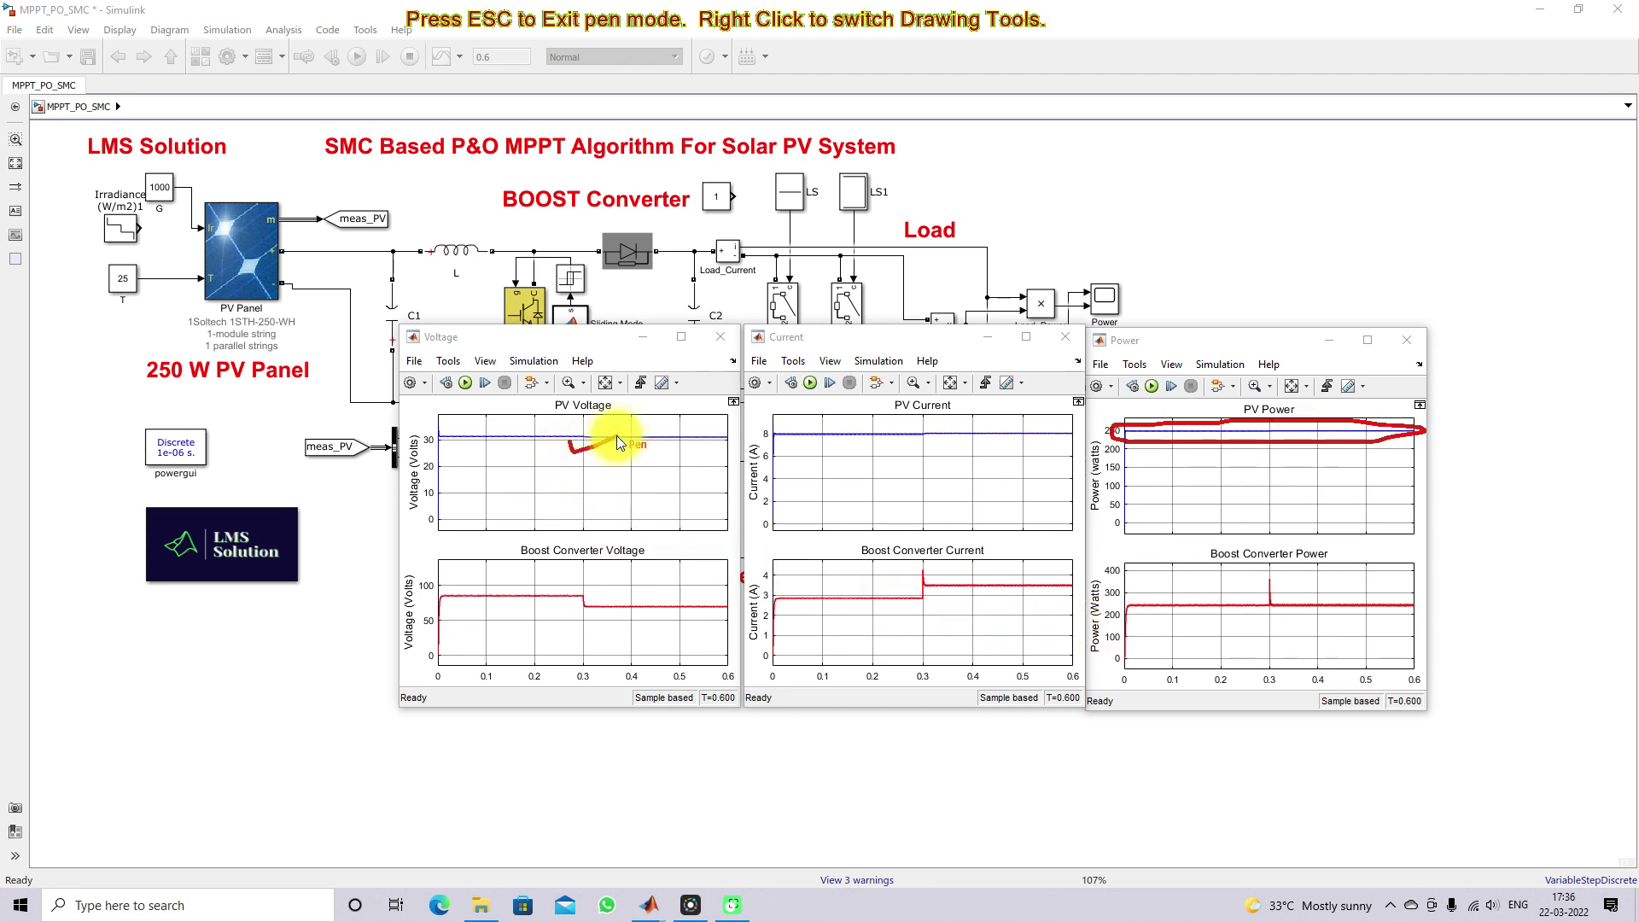
pyautogui.moveTo(557, 591); pyautogui.dragTo(630, 570)
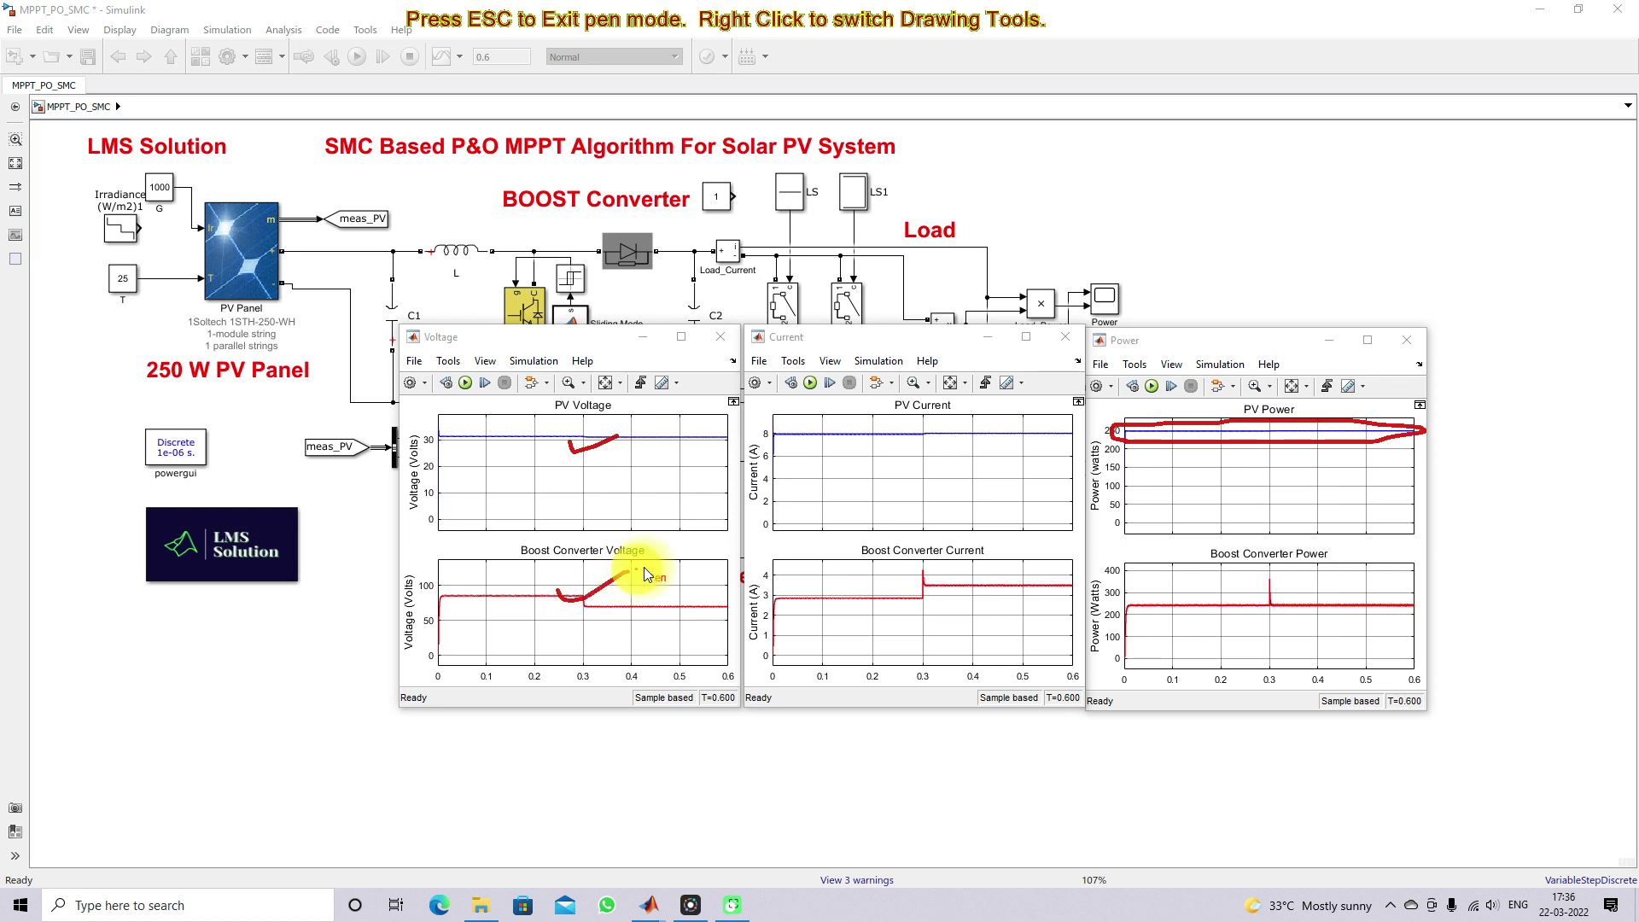
pyautogui.moveTo(898, 428); pyautogui.dragTo(939, 432)
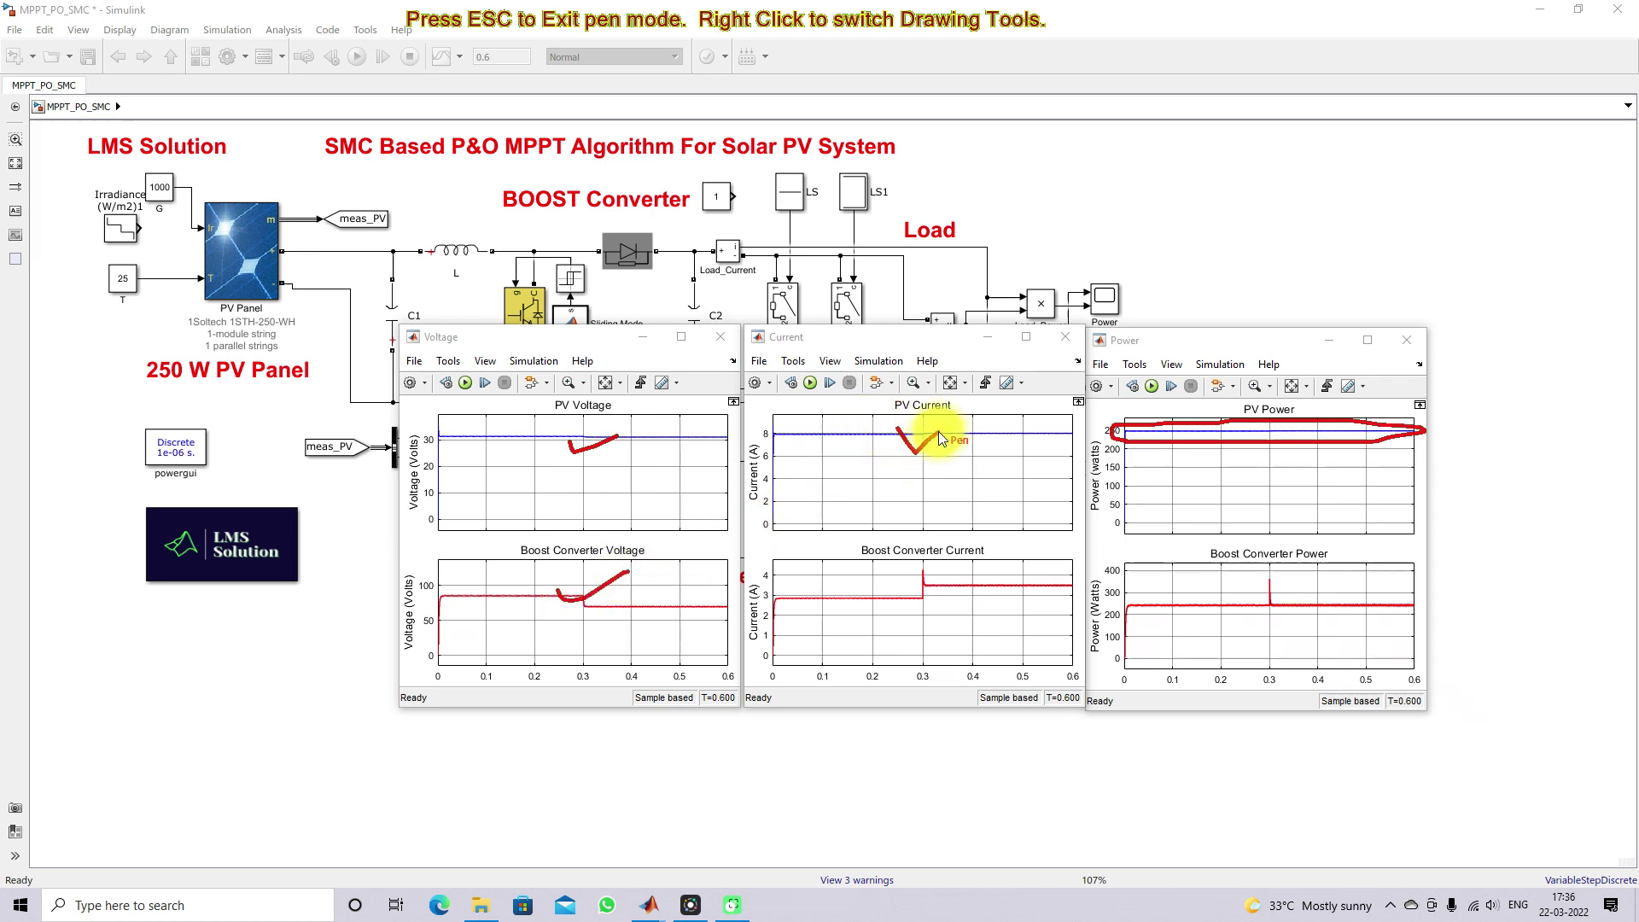
pyautogui.moveTo(884, 585); pyautogui.dragTo(954, 564)
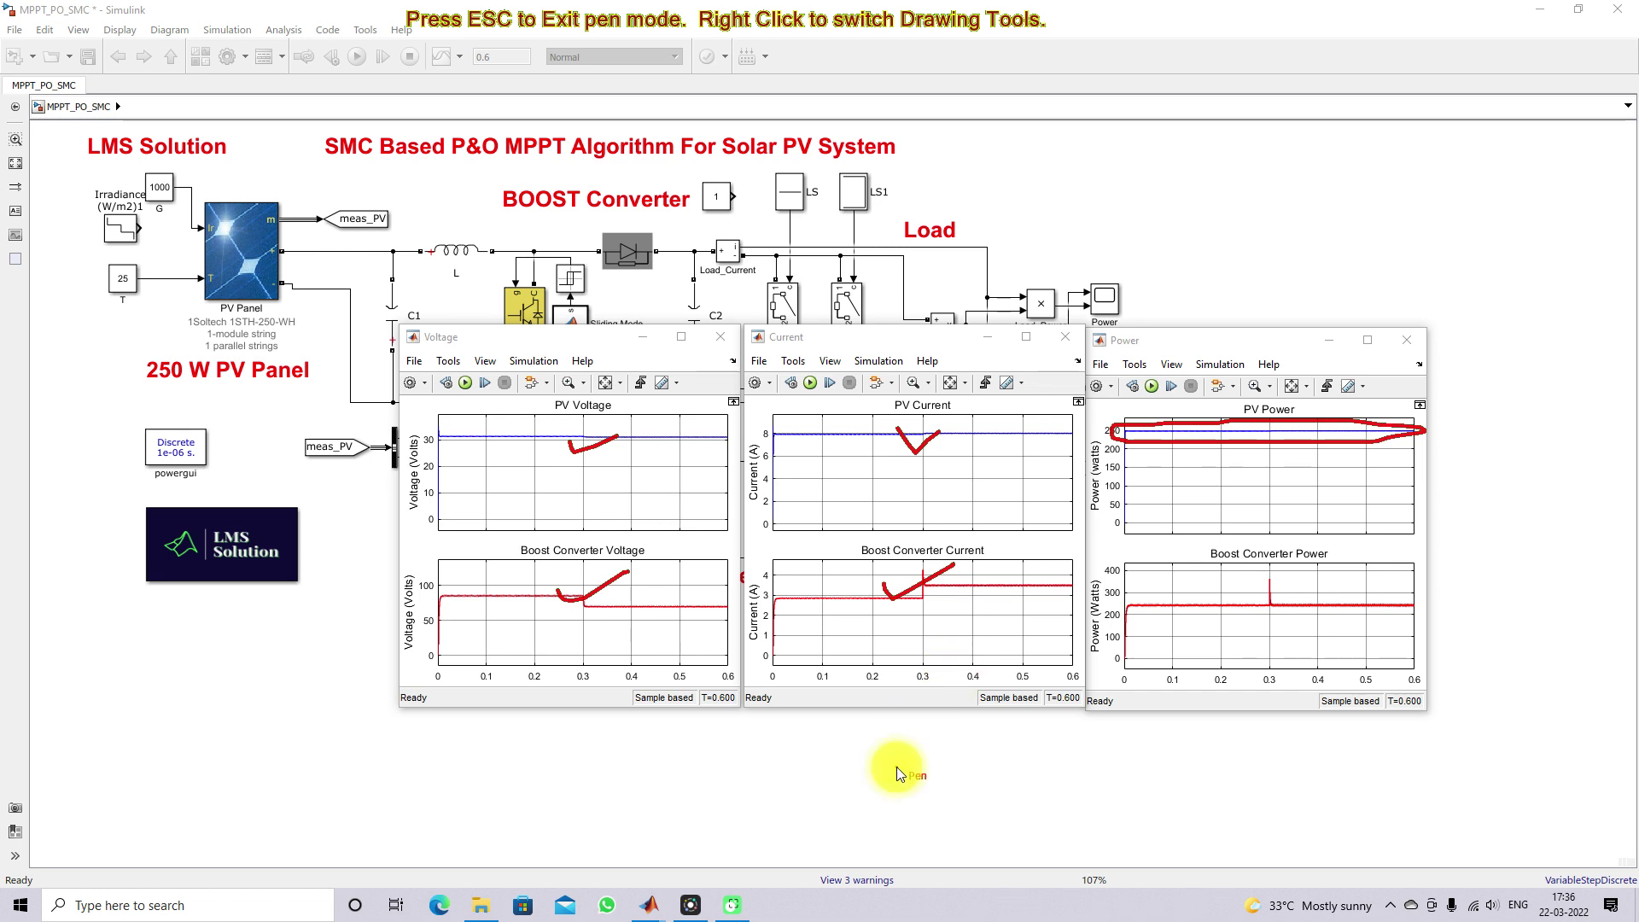
pyautogui.press('Escape')
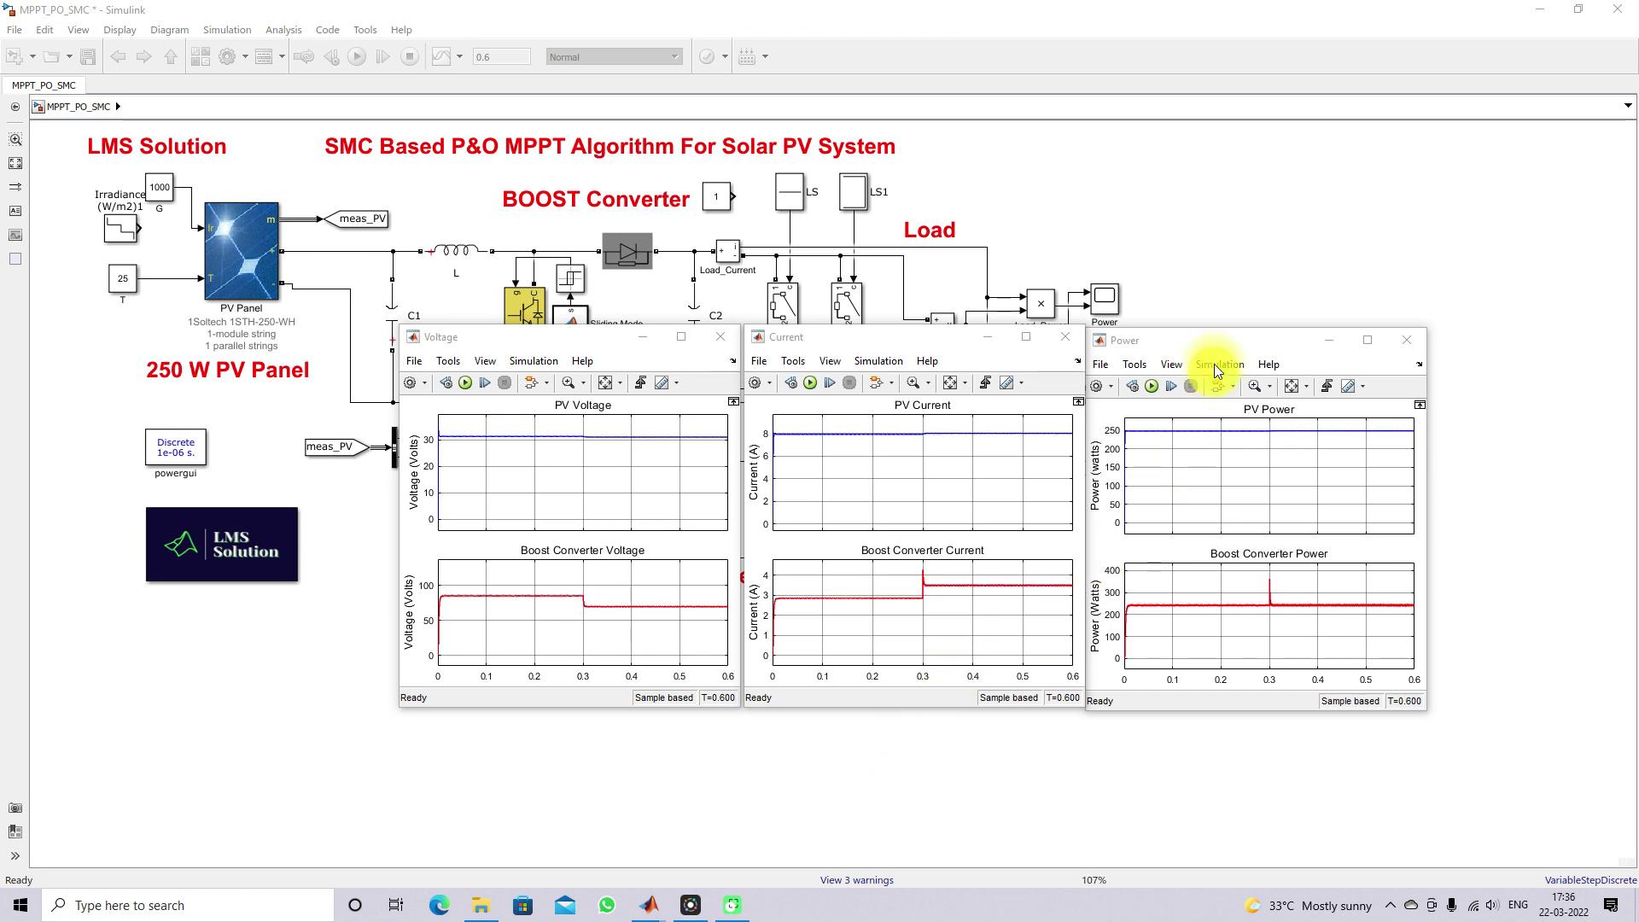
pyautogui.click(1246, 273)
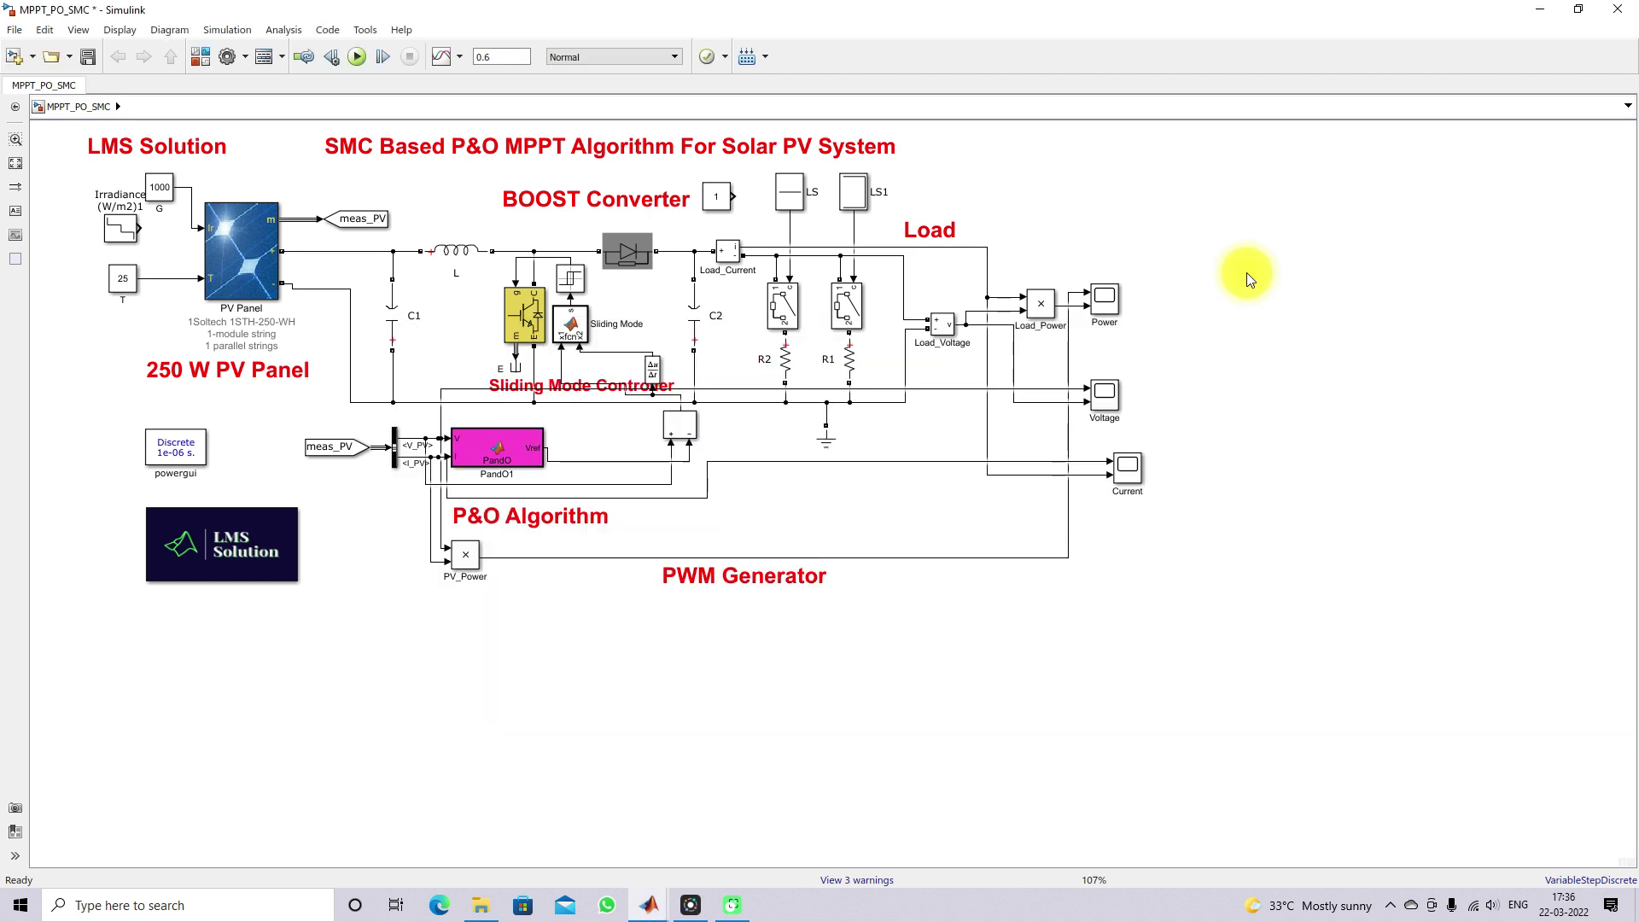